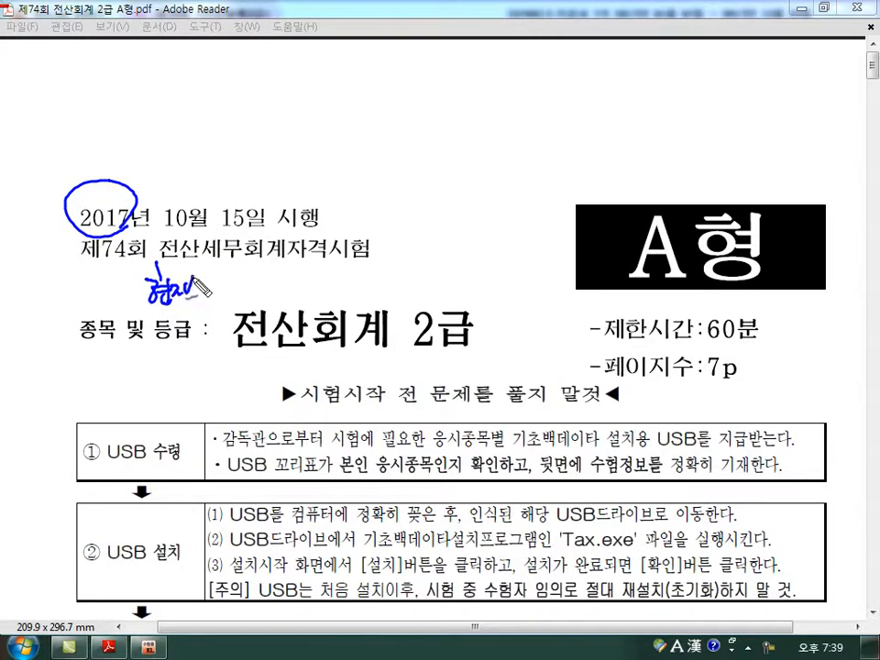
Mark the company name, its business line, 개인 and the 2017 accounting period in the practical exam's introduction, then clear the ink.
{"action": "key", "text": "Escape"}
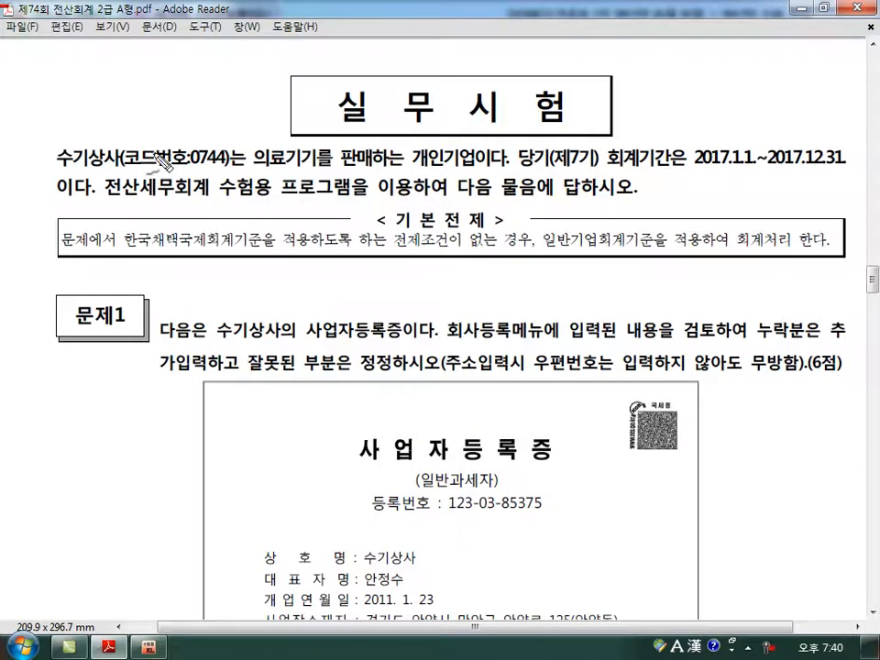
{"action": "left_click_drag", "start_coordinate": [55, 169], "coordinate": [126, 161]}
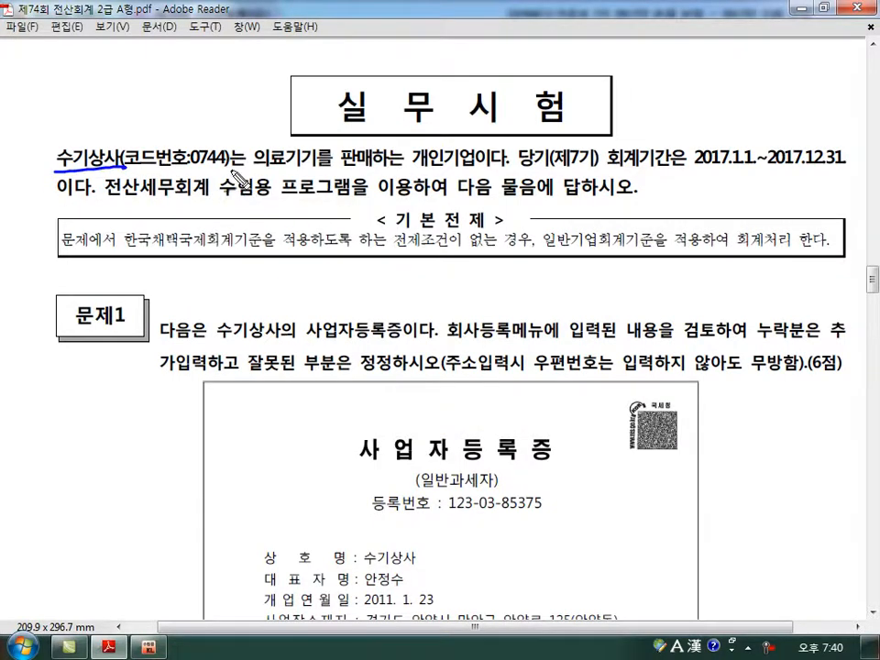
{"action": "left_click_drag", "start_coordinate": [266, 171], "coordinate": [358, 170]}
{"action": "left_click_drag", "start_coordinate": [455, 145], "coordinate": [456, 167]}
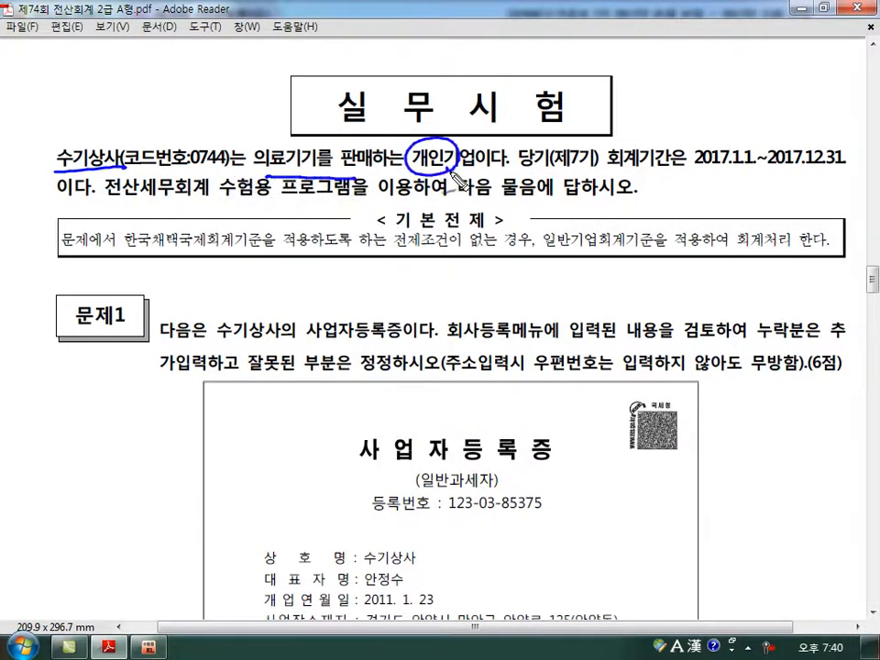
{"action": "left_click_drag", "start_coordinate": [611, 169], "coordinate": [633, 168]}
{"action": "mouse_move", "coordinate": [636, 189]}
{"action": "left_mouse_down"}
{"action": "mouse_move", "coordinate": [697, 171]}
{"action": "mouse_move", "coordinate": [724, 181]}
{"action": "left_mouse_up"}
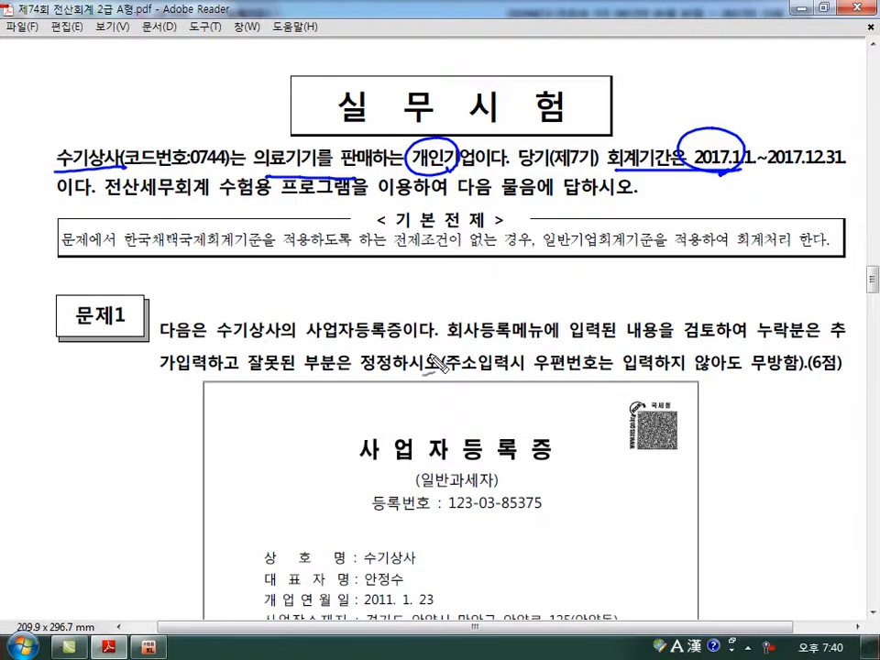
{"action": "key", "text": "Escape"}
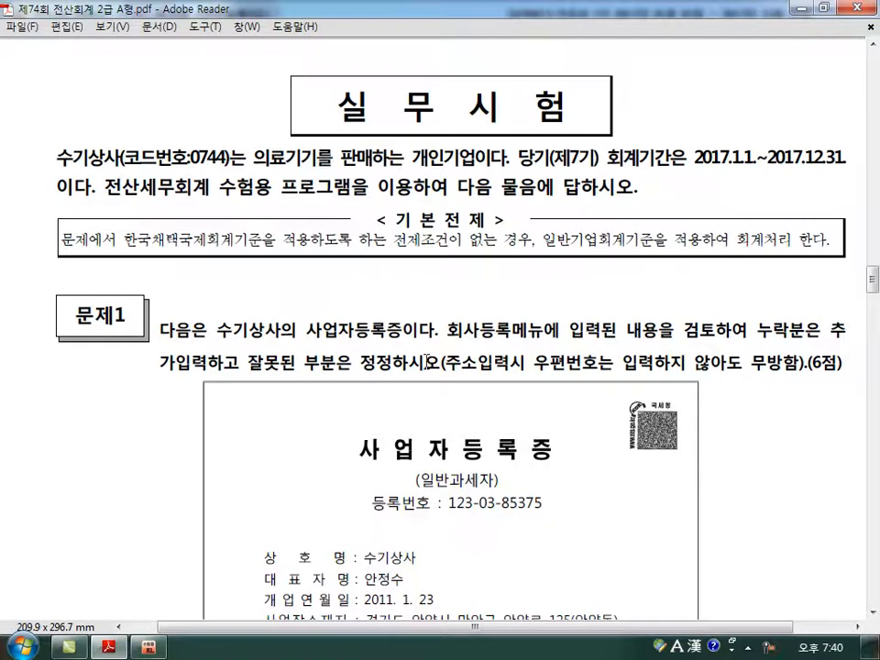
Mark 회사등록, 검토, 누락분 and 주소입력 in the 문제1 instructions, then clear the ink.
{"action": "key", "text": "ctrl+2"}
{"action": "left_click_drag", "start_coordinate": [447, 311], "coordinate": [452, 346]}
{"action": "mouse_move", "coordinate": [510, 310]}
{"action": "left_mouse_down"}
{"action": "mouse_move", "coordinate": [522, 330]}
{"action": "mouse_move", "coordinate": [507, 349]}
{"action": "left_mouse_up"}
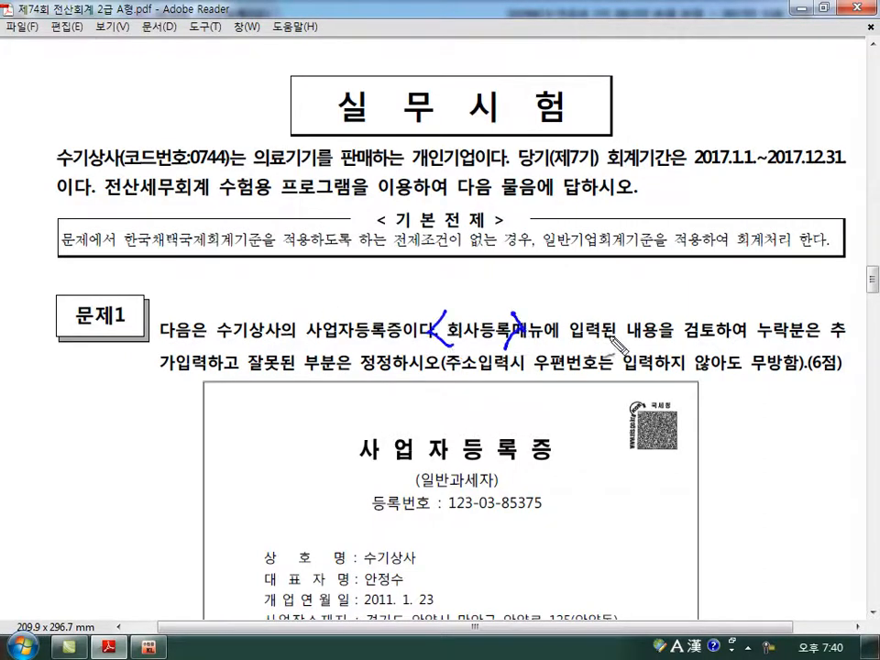
{"action": "mouse_move", "coordinate": [689, 317]}
{"action": "left_mouse_down"}
{"action": "mouse_move", "coordinate": [690, 348]}
{"action": "mouse_move", "coordinate": [698, 349]}
{"action": "left_mouse_up"}
{"action": "left_click_drag", "start_coordinate": [758, 341], "coordinate": [812, 344]}
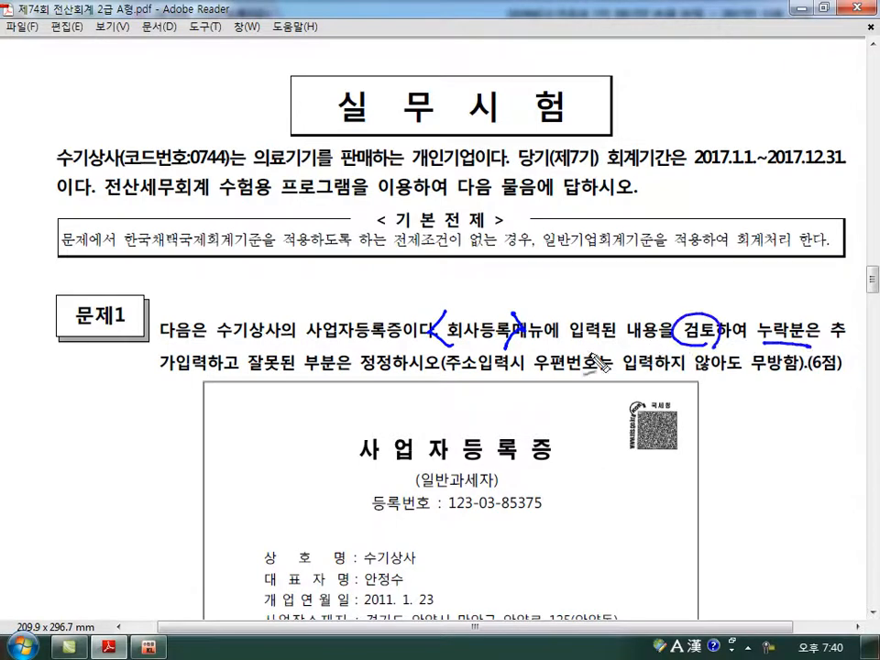
{"action": "left_click_drag", "start_coordinate": [258, 389], "coordinate": [273, 388]}
{"action": "left_click_drag", "start_coordinate": [446, 371], "coordinate": [523, 373]}
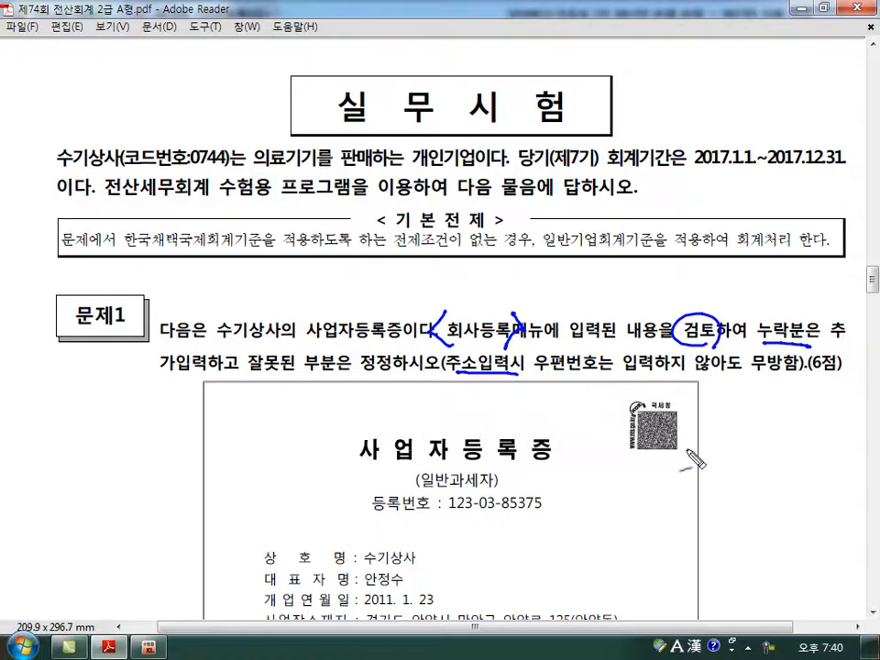
{"action": "key", "text": "Escape"}
Bring the business registration certificate into view, switch to KcLep and open 회사등록 (company registration).
{"action": "scroll", "coordinate": [686, 450], "scroll_direction": "down", "scroll_amount": 5}
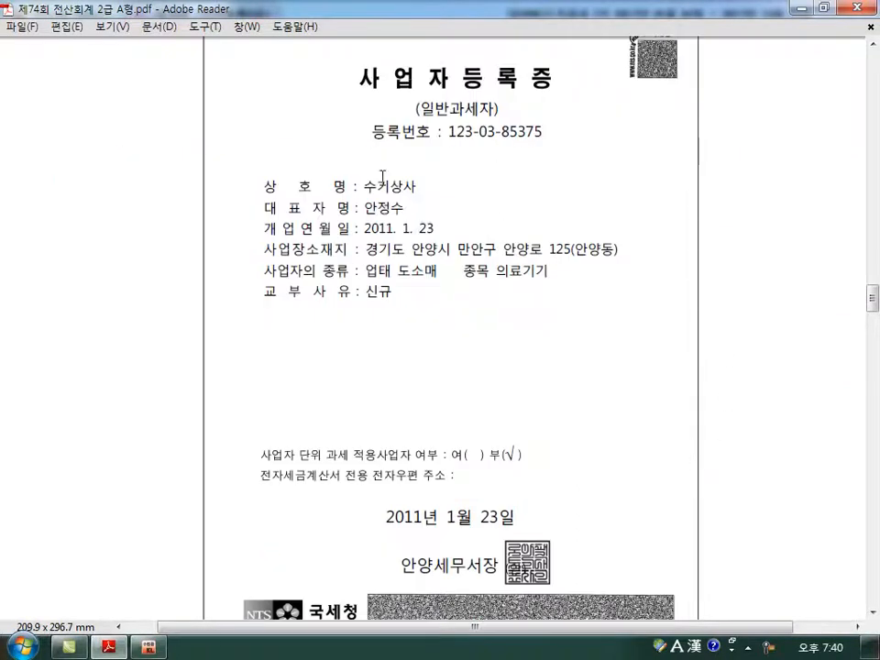
{"action": "left_click", "coordinate": [153, 649]}
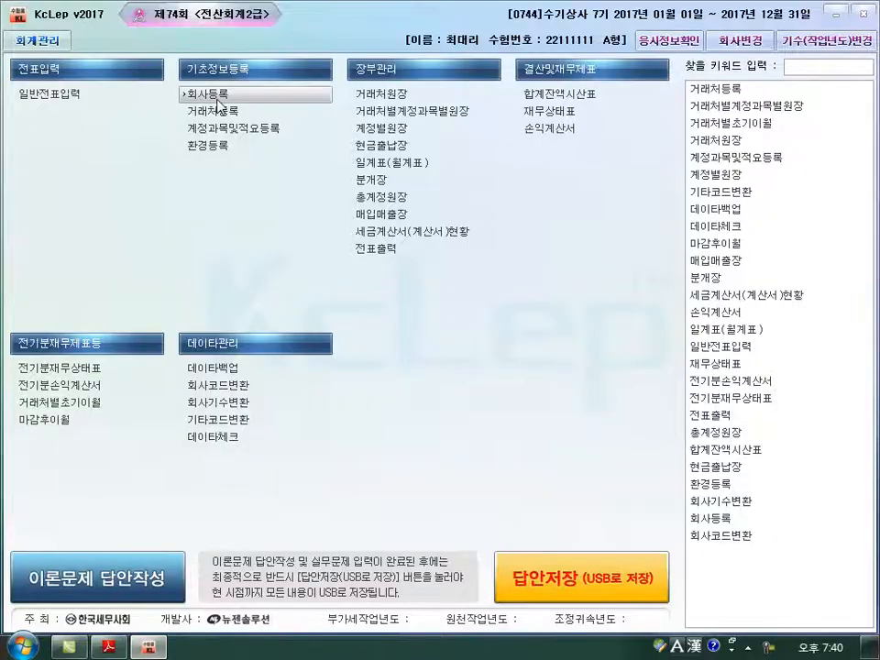
{"action": "left_click", "coordinate": [218, 97]}
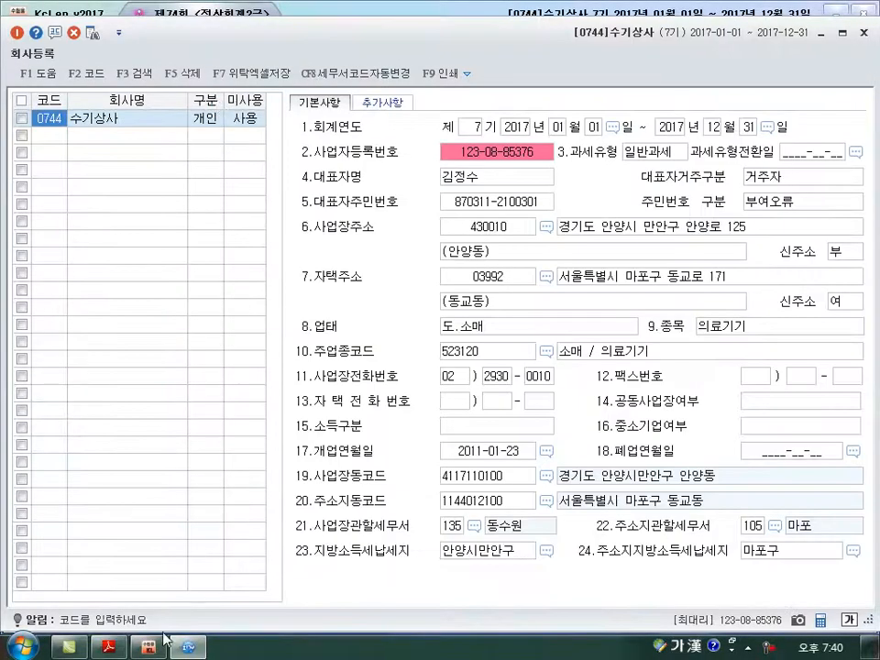
Compare 수기상사's record with the certificate in Adobe Reader and correct the 사업자등록번호 (business registration number) in KcLep to match.
{"action": "left_click", "coordinate": [108, 649]}
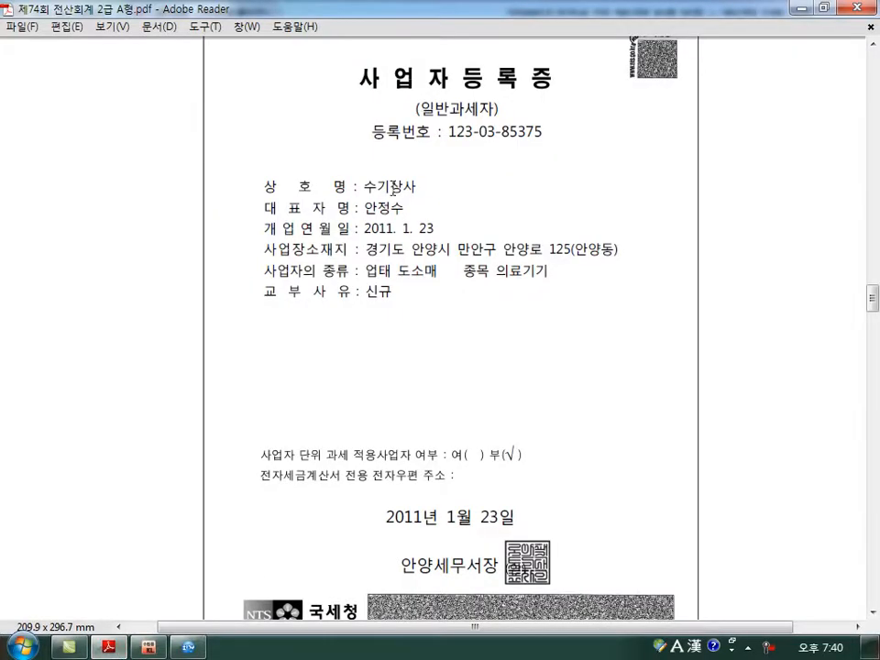
{"action": "left_click", "coordinate": [188, 648]}
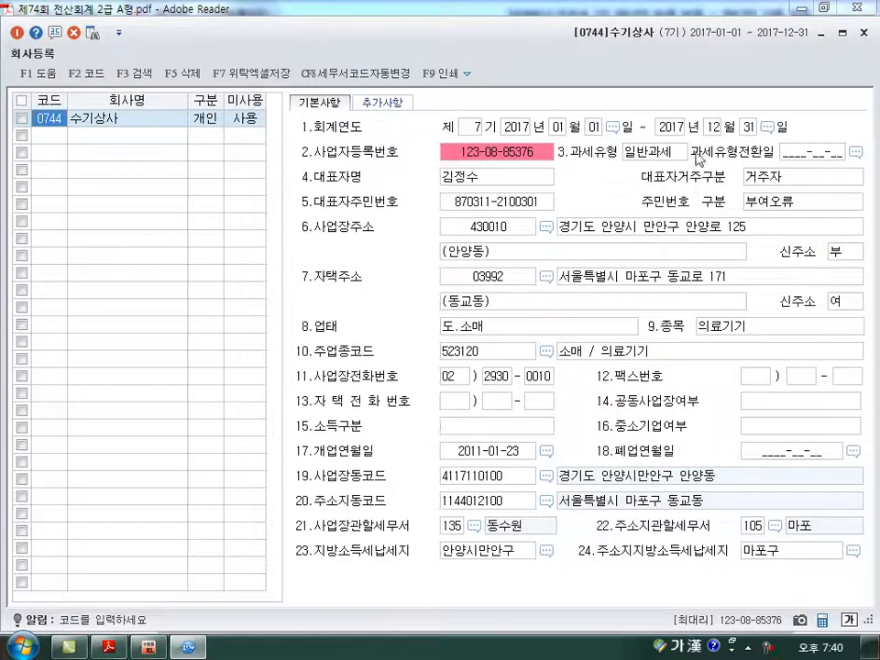
{"action": "left_click", "coordinate": [108, 648]}
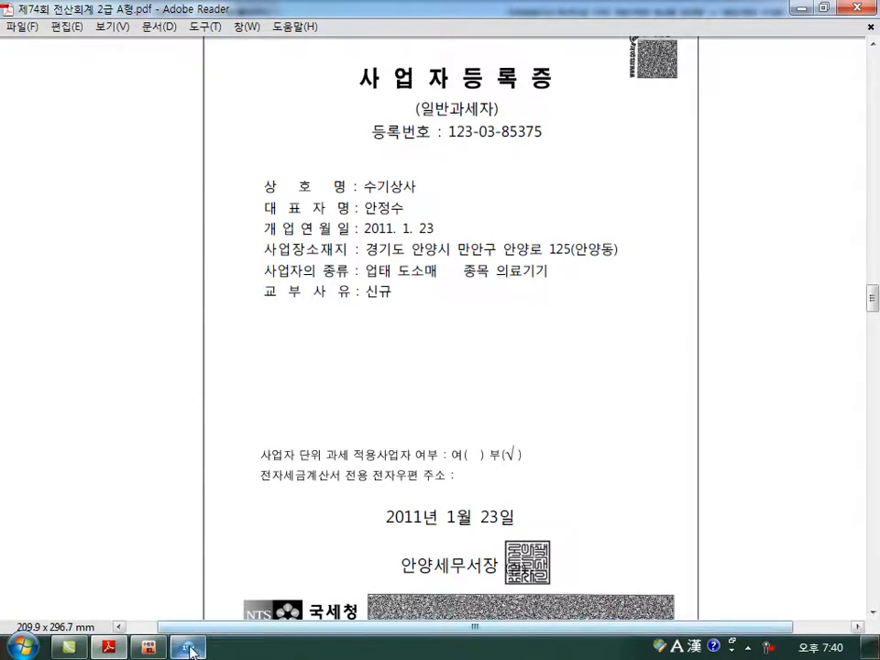
{"action": "left_click", "coordinate": [146, 648]}
{"action": "left_click", "coordinate": [495, 152]}
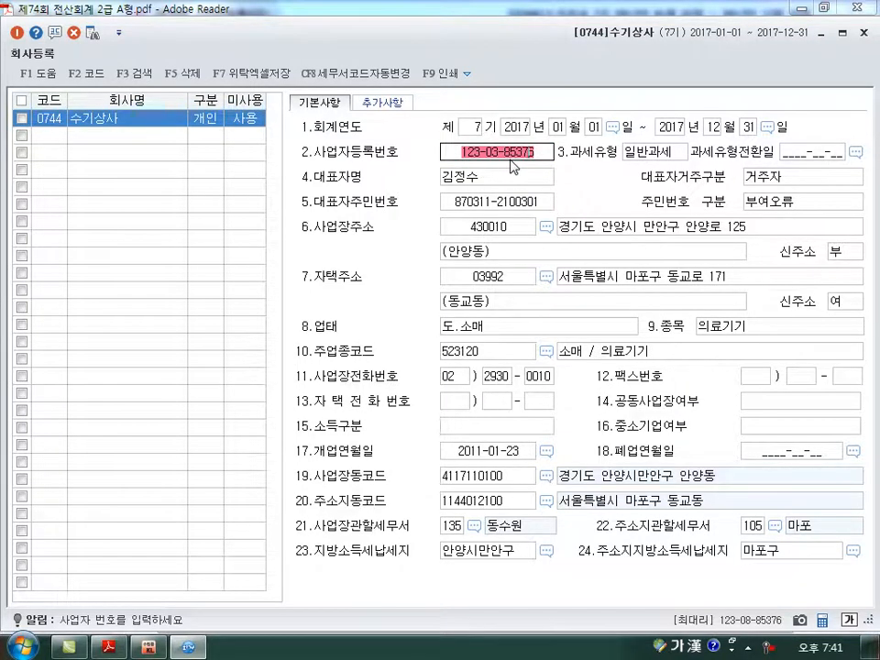
{"action": "key", "text": "Return"}
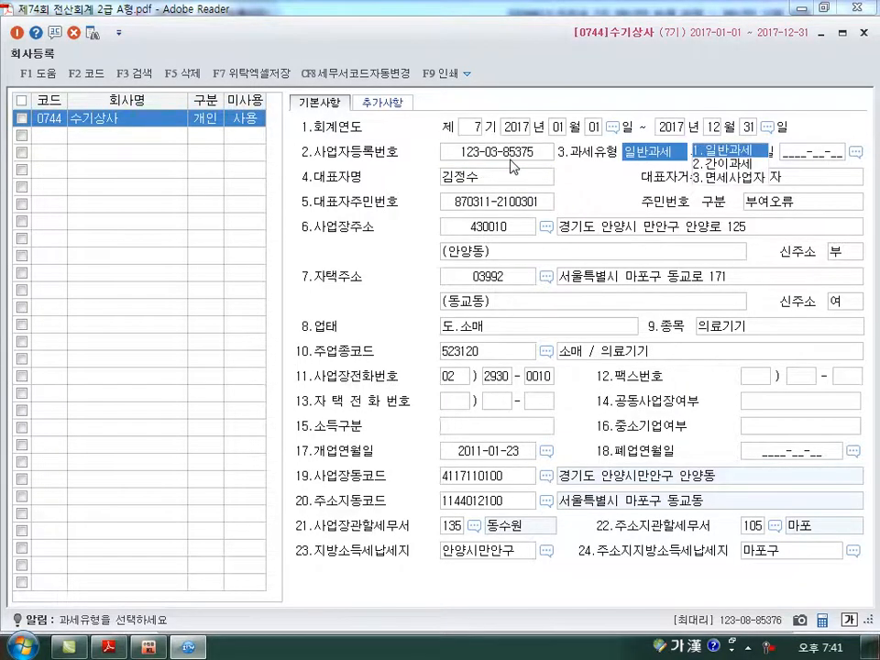
Check the certificate in Adobe Reader and replace the 대표자명 in KcLep with the representative's name shown there.
{"action": "left_click", "coordinate": [107, 647]}
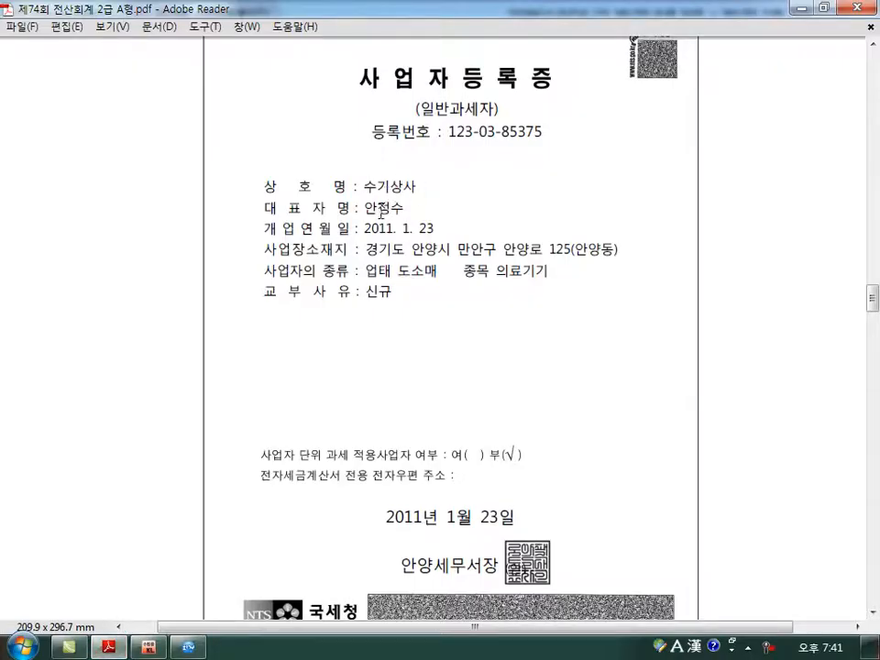
{"action": "left_click", "coordinate": [157, 646]}
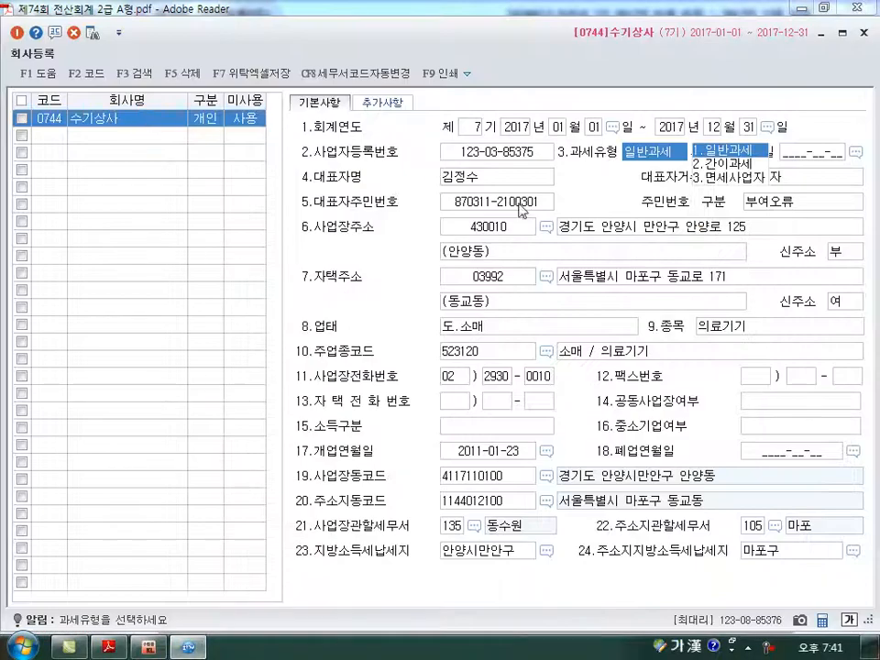
{"action": "left_click", "coordinate": [495, 180]}
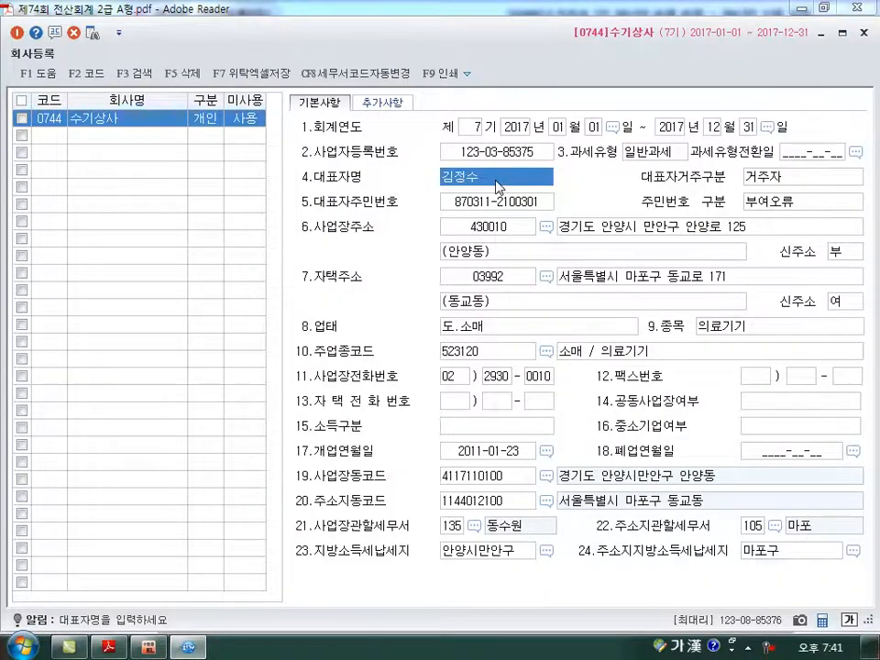
{"action": "type", "text": "안정수"}
{"action": "key", "text": "Return"}
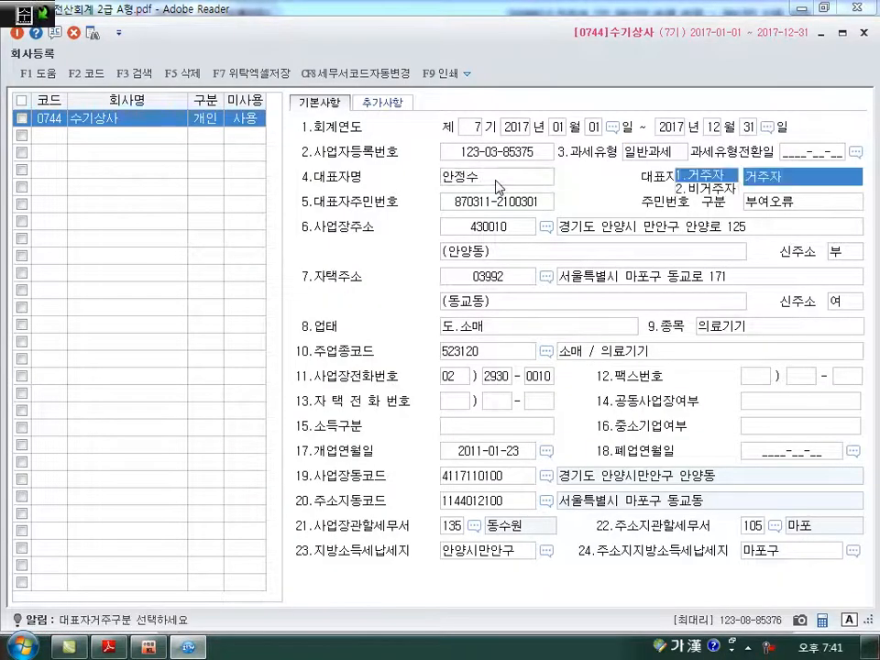
Compare the 개업연월일, 사업장주소, 업태 and 종목 fields in KcLep with the certificate in Adobe Reader.
{"action": "left_click", "coordinate": [108, 648]}
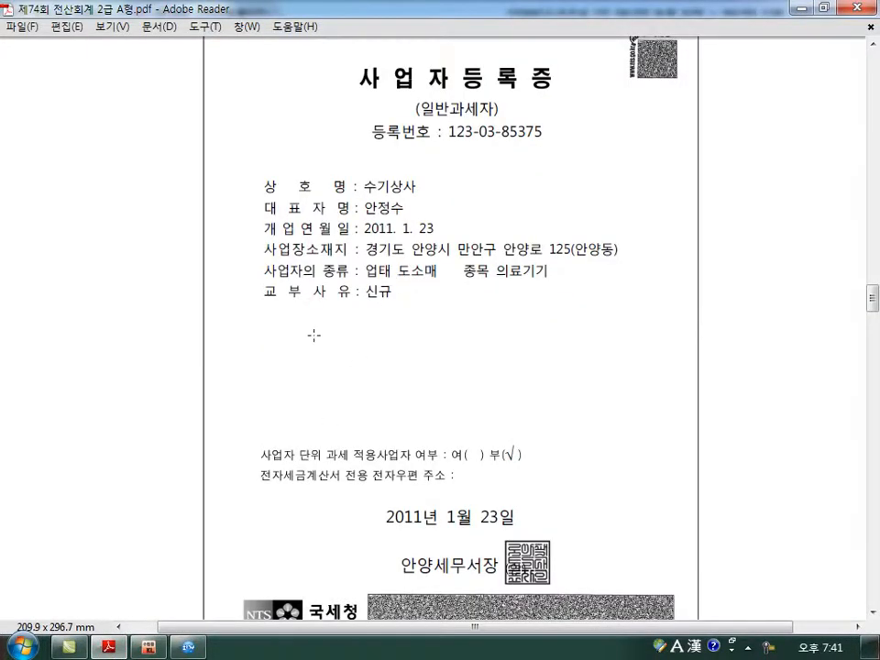
{"action": "left_click", "coordinate": [188, 647]}
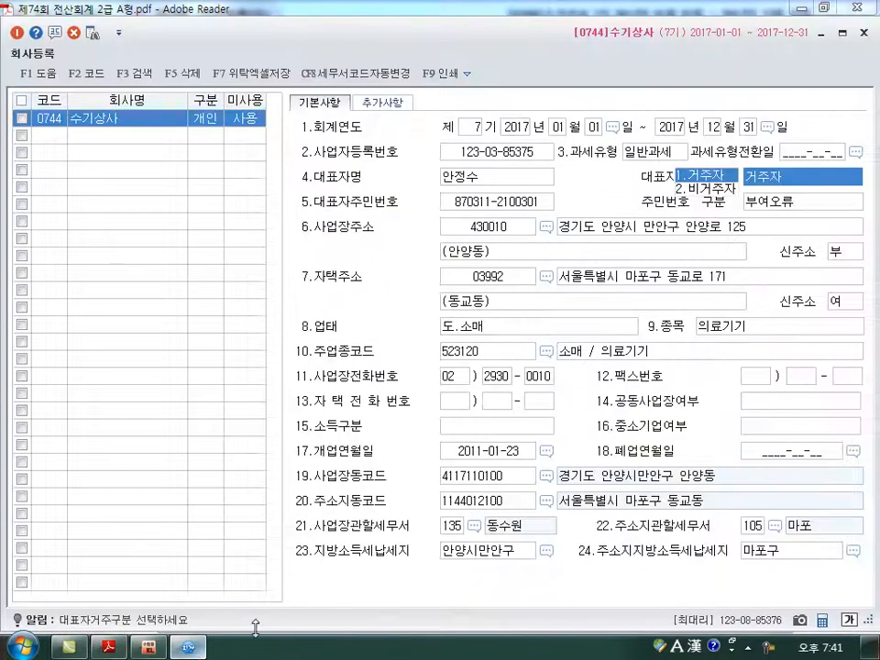
{"action": "left_click", "coordinate": [489, 453]}
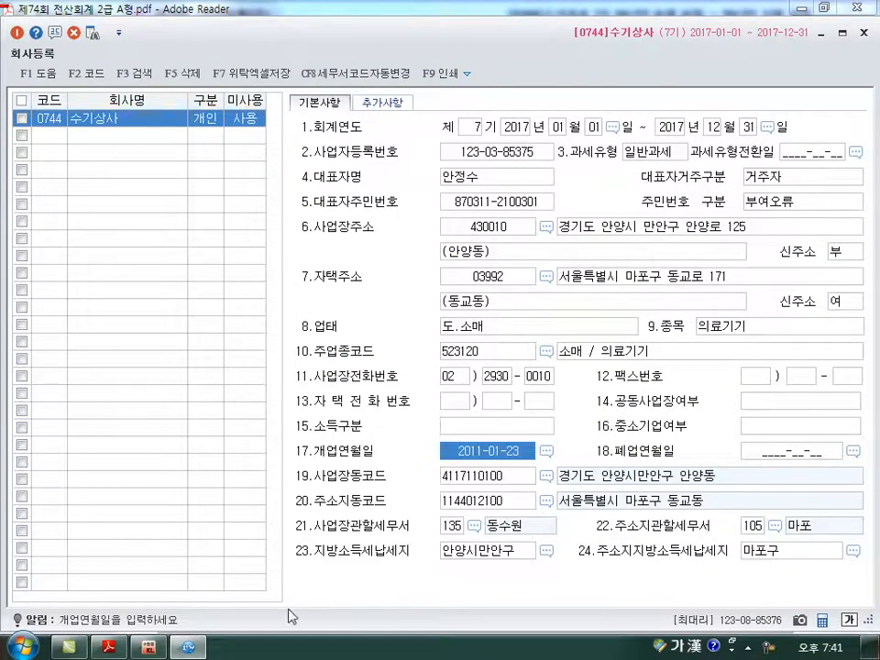
{"action": "left_click", "coordinate": [108, 647]}
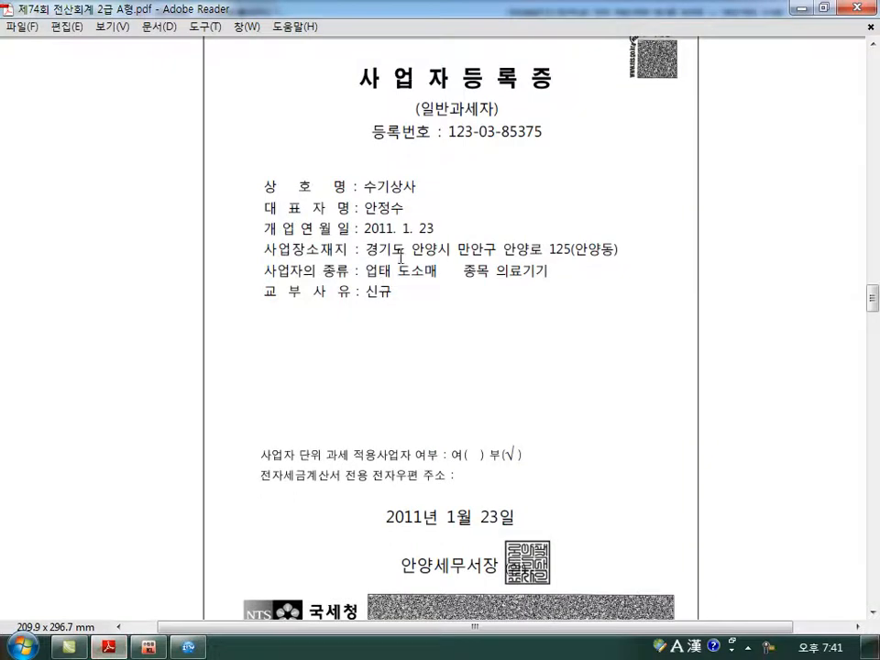
{"action": "left_click", "coordinate": [147, 647]}
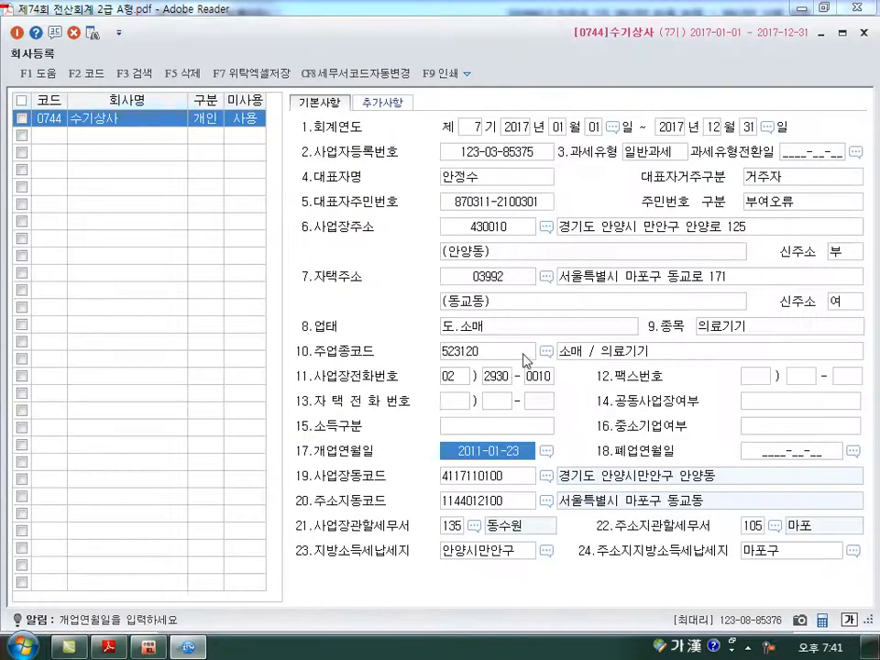
{"action": "left_click", "coordinate": [626, 236]}
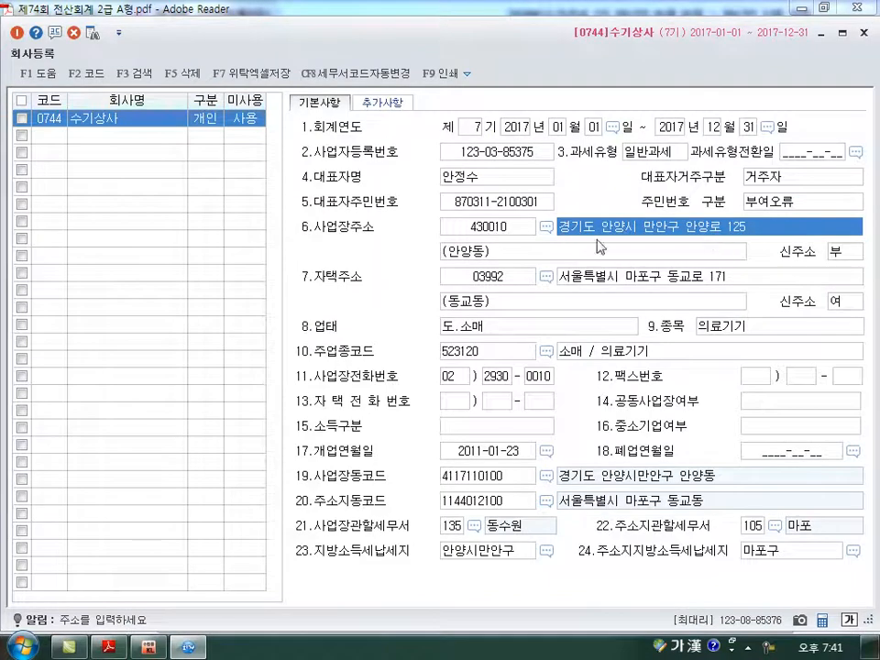
{"action": "key", "text": "alt+Tab"}
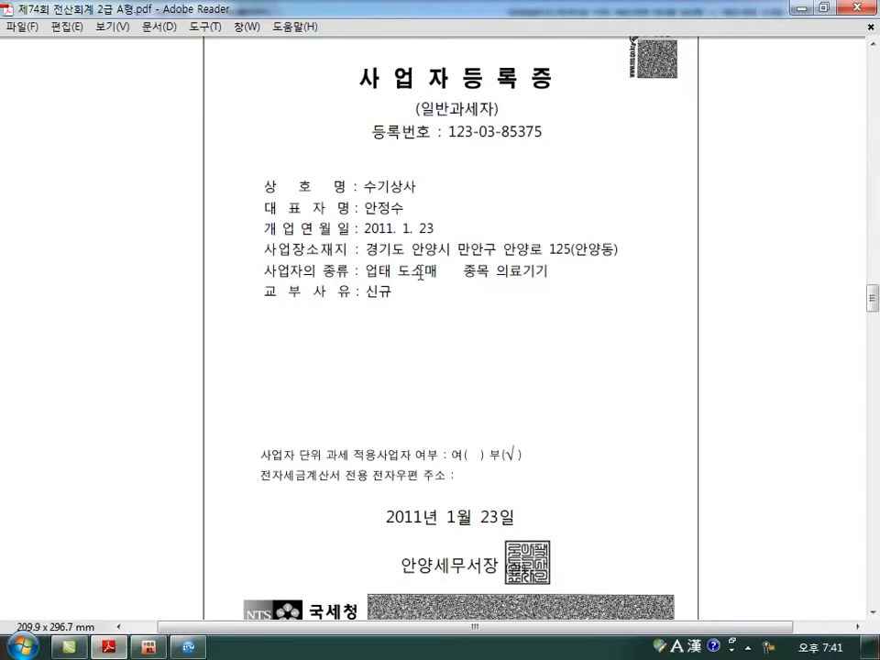
{"action": "key", "text": "alt+Tab"}
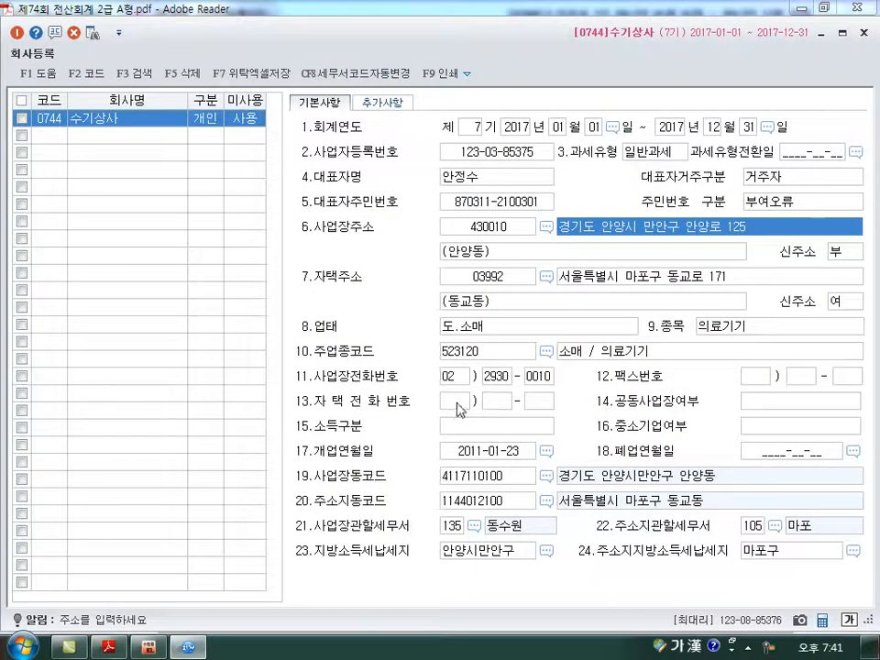
{"action": "left_click", "coordinate": [491, 331]}
{"action": "left_click", "coordinate": [754, 330]}
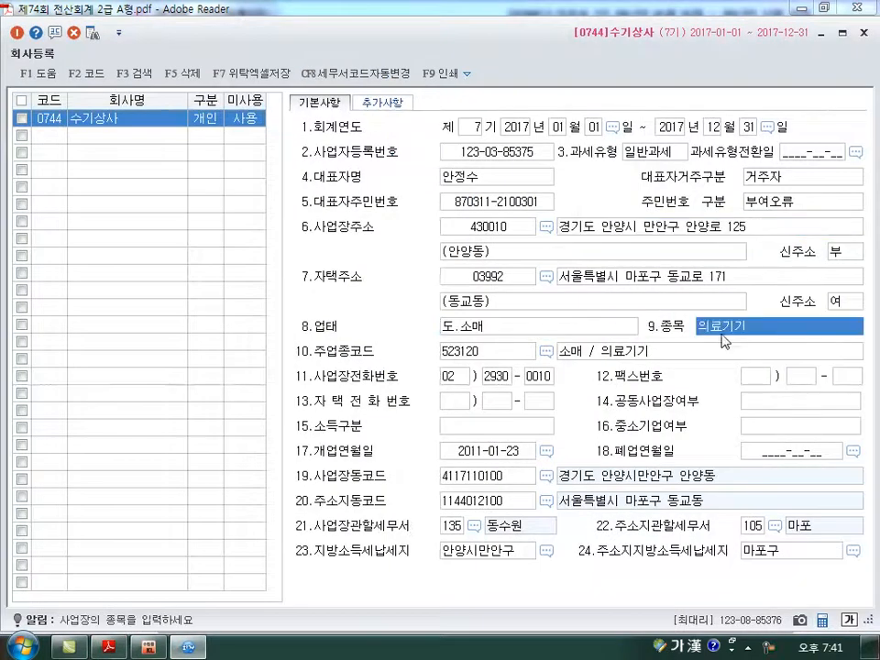
Check the issuing tax office on the certificate and set 사업장관할세무서 in KcLep to 123 안양.
{"action": "key", "text": "alt+Tab"}
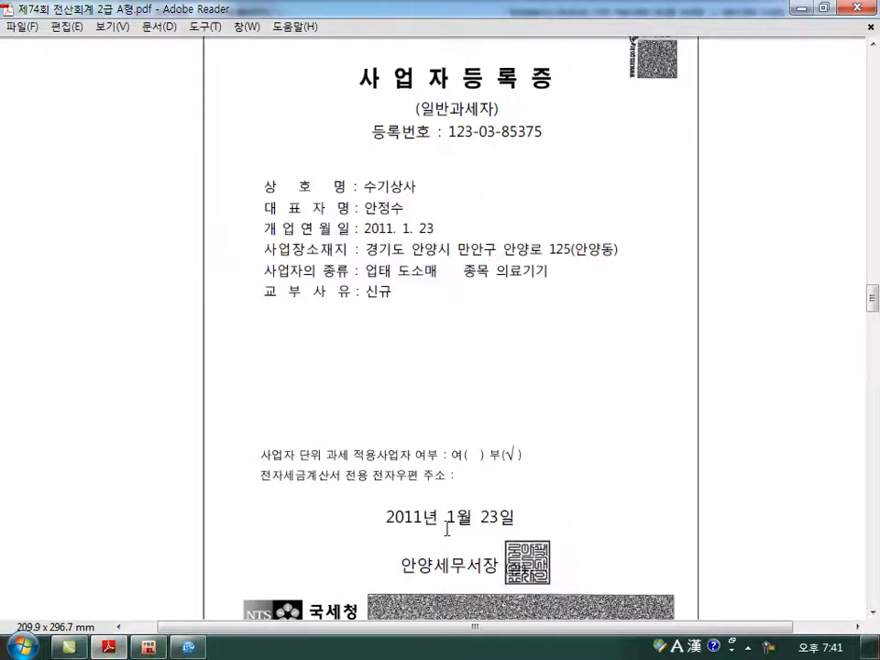
{"action": "scroll", "coordinate": [443, 581], "scroll_direction": "down", "scroll_amount": 1}
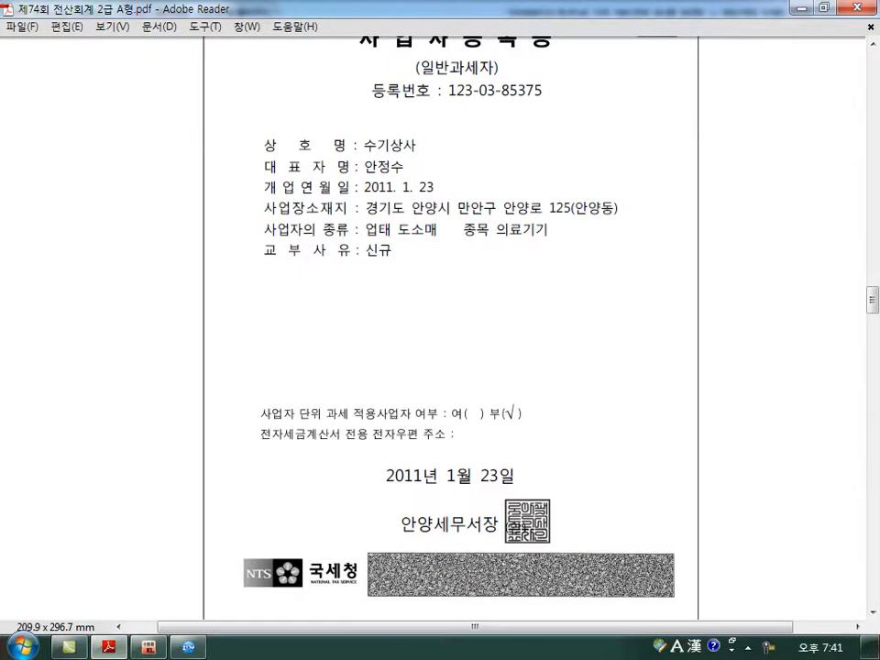
{"action": "key", "text": "alt+Tab"}
{"action": "left_click", "coordinate": [453, 527]}
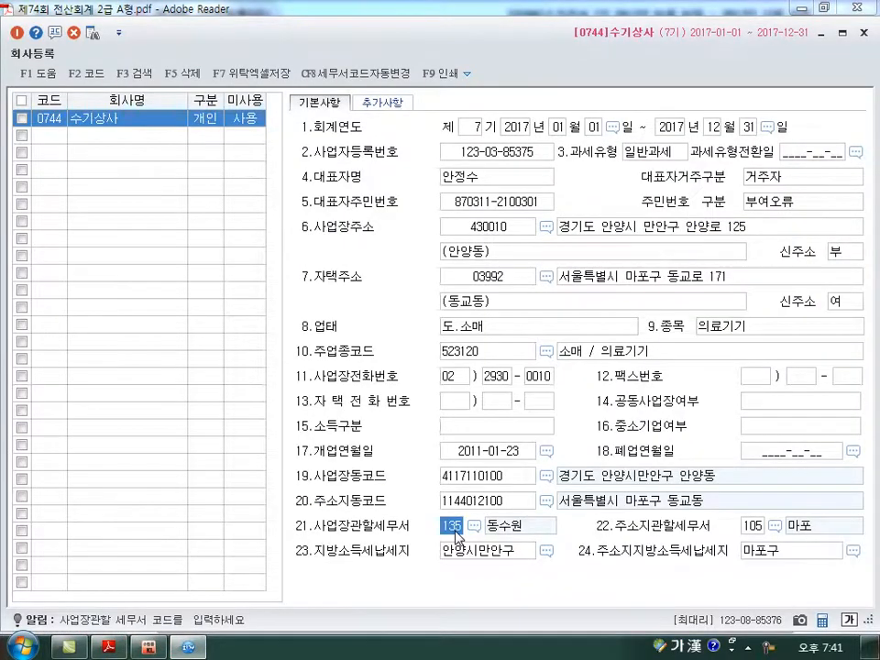
{"action": "key", "text": "F2"}
{"action": "type", "text": "안양"}
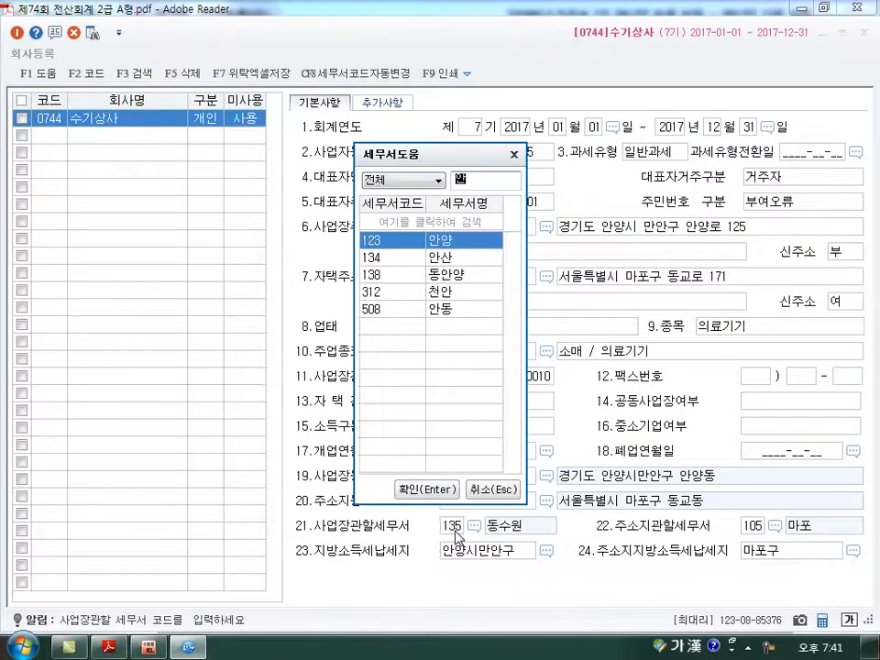
{"action": "key", "text": "Return"}
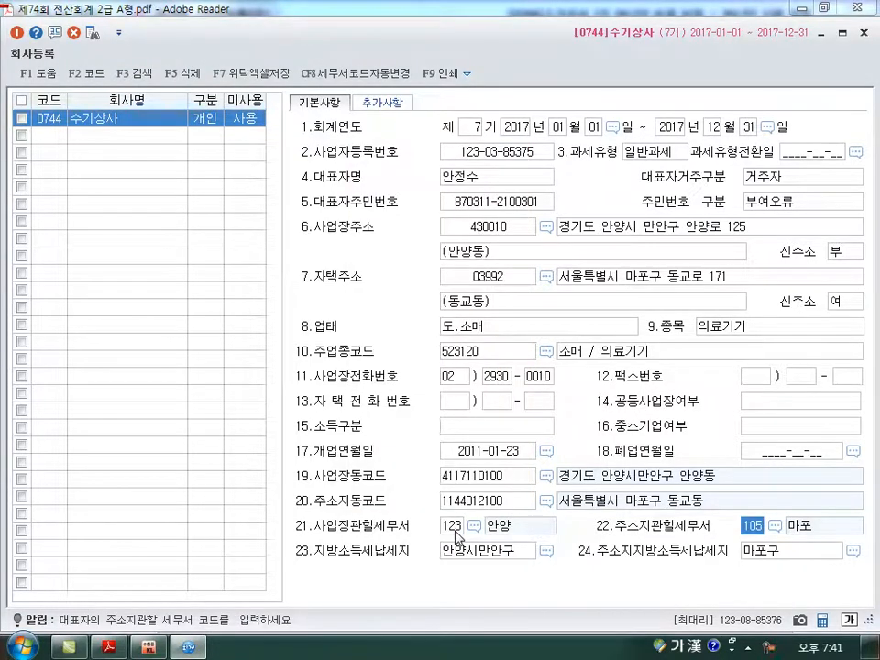
{"action": "key", "text": "Return"}
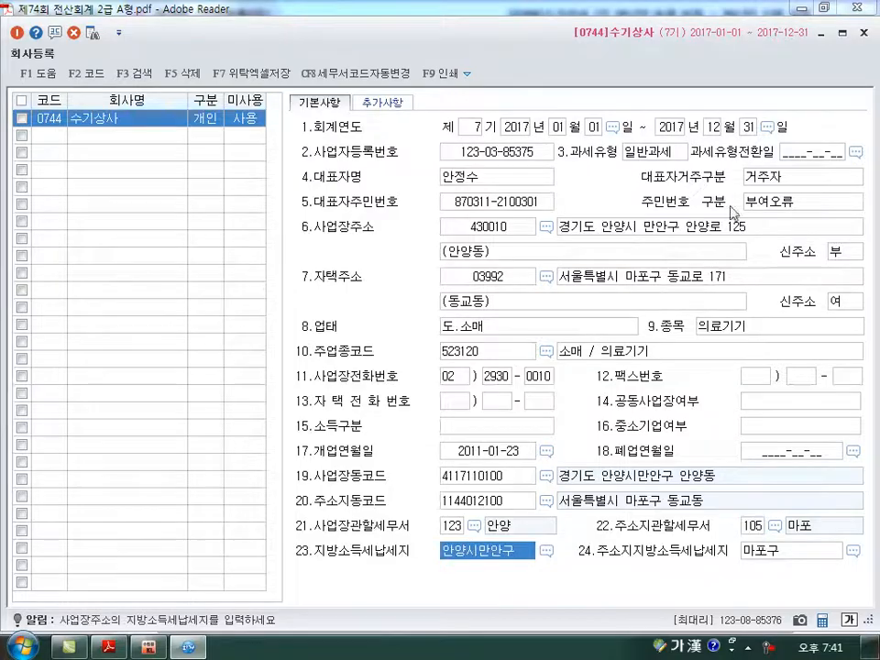
Close the company registration, go to question 2 in the Adobe Reader exam, and open 전기분재무상태표 in KcLep.
{"action": "left_click", "coordinate": [842, 32]}
{"action": "scroll", "coordinate": [671, 270], "scroll_direction": "down", "scroll_amount": 10}
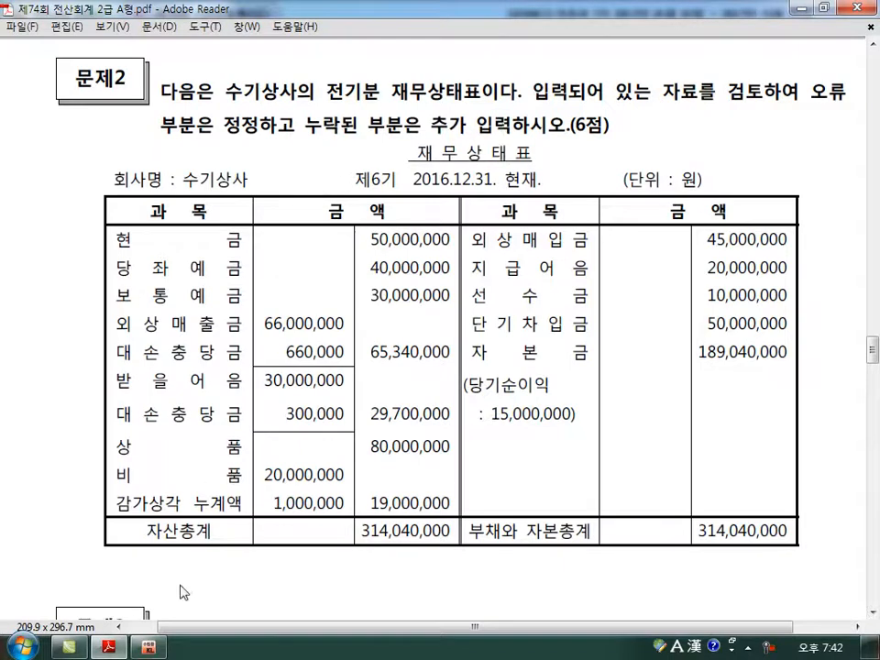
{"action": "left_click", "coordinate": [148, 647]}
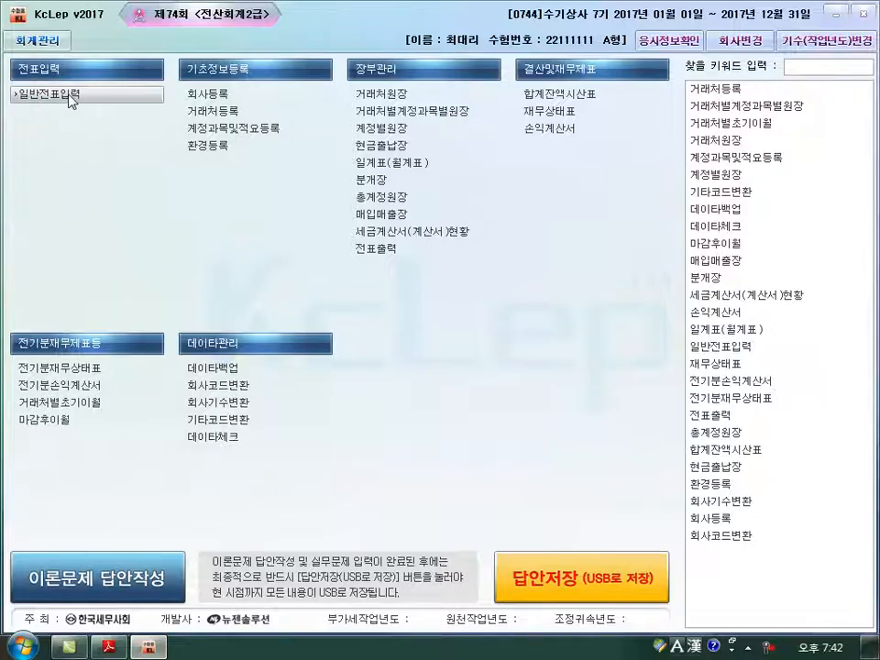
{"action": "left_click", "coordinate": [58, 368]}
{"action": "key", "text": "Hangul"}
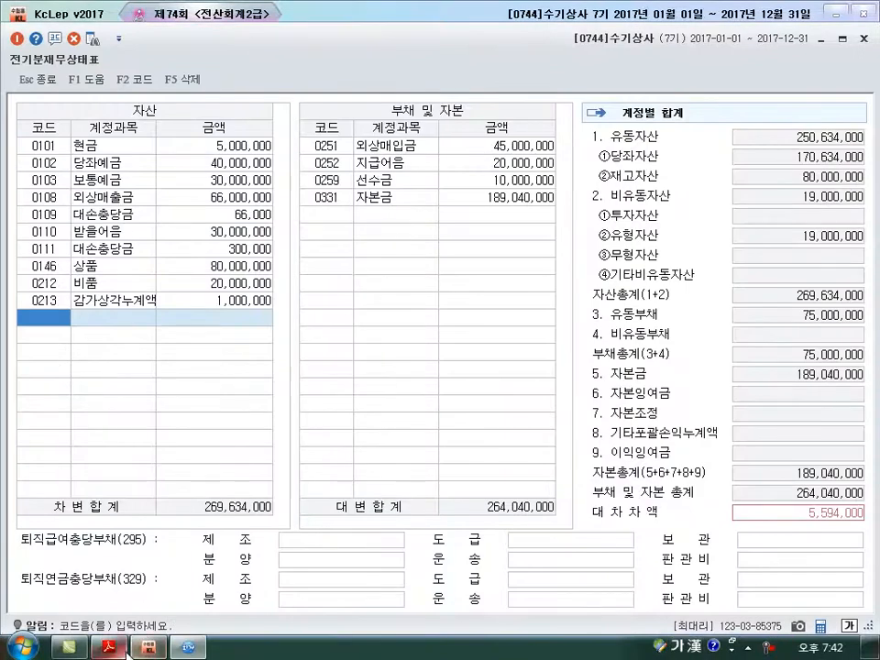
Check the question 2 balance sheet in Adobe Reader and set 현금 (0101) in KcLep to 50,000,000.
{"action": "key", "text": "alt+Tab"}
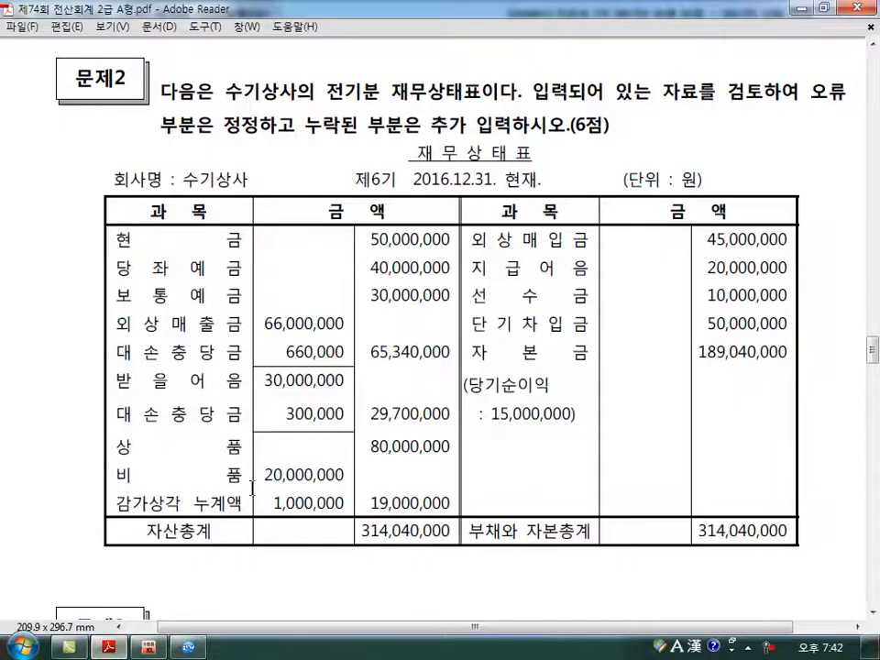
{"action": "key", "text": "alt+Tab"}
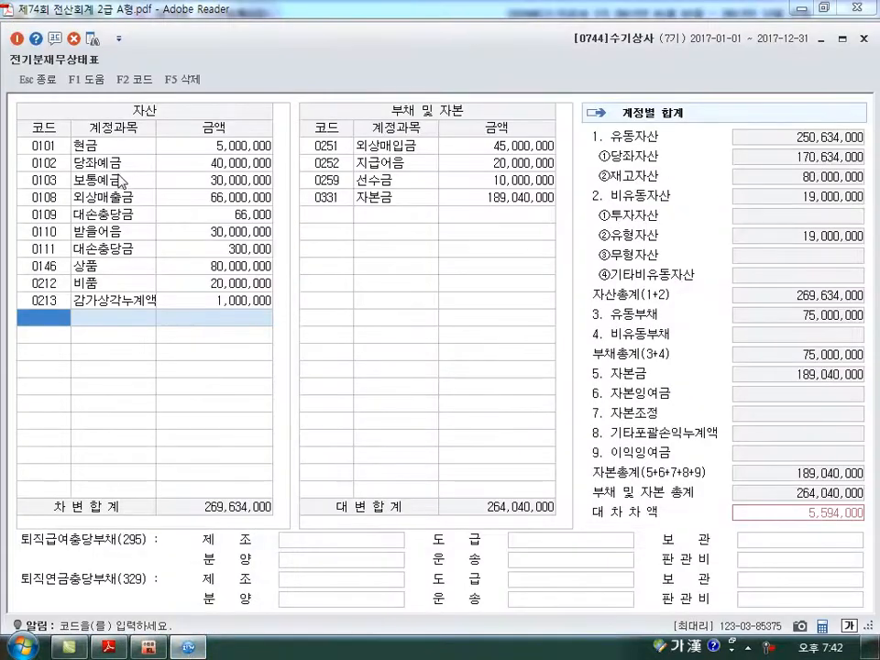
{"action": "left_click", "coordinate": [117, 153]}
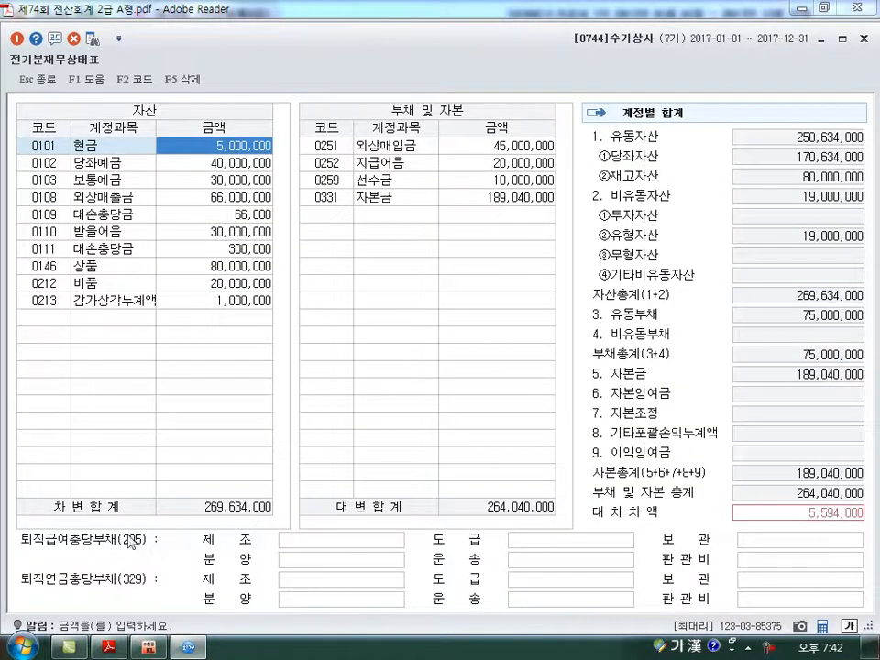
{"action": "left_click", "coordinate": [108, 647]}
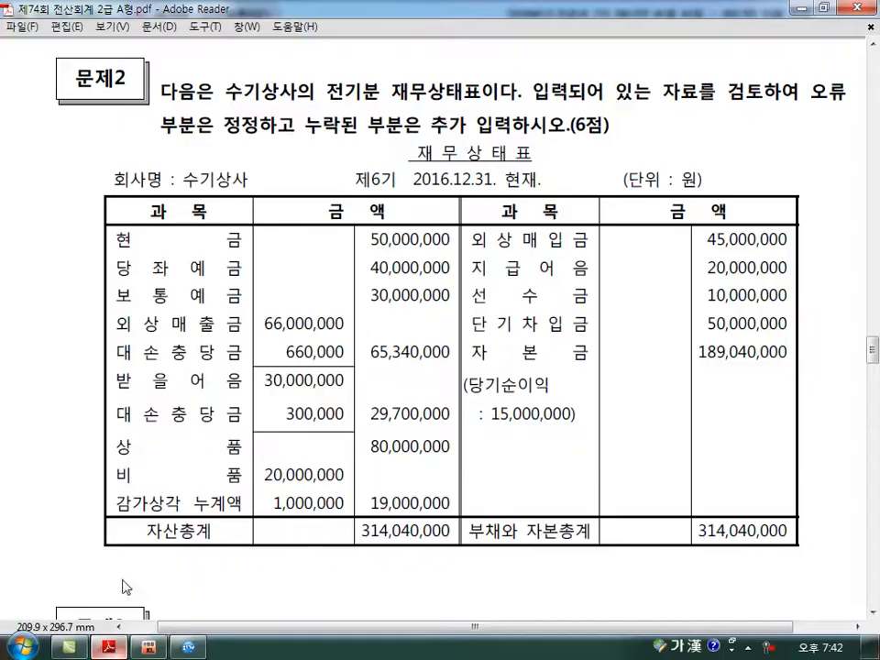
{"action": "left_click", "coordinate": [188, 647]}
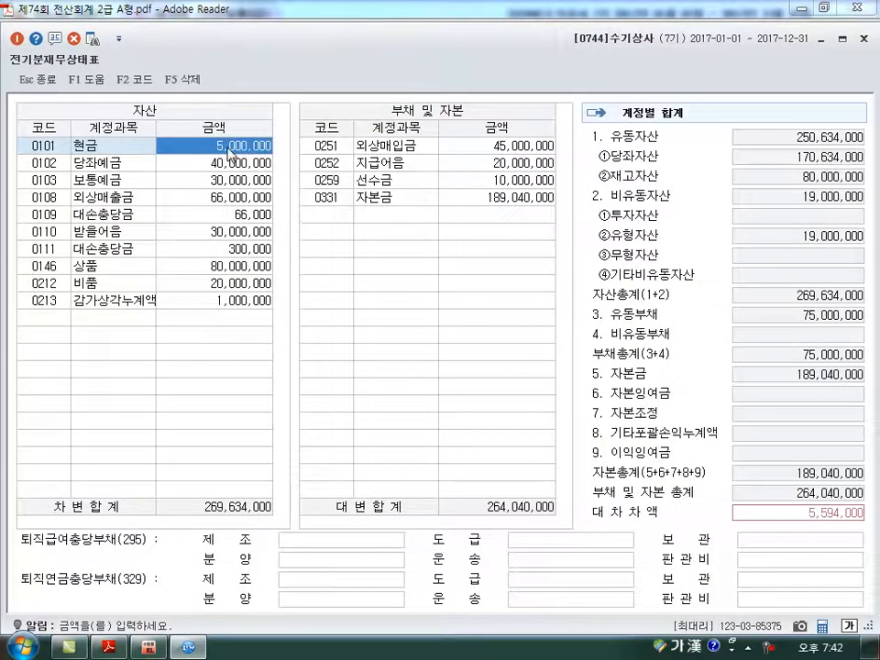
{"action": "type", "text": "50000000"}
{"action": "key", "text": "Return"}
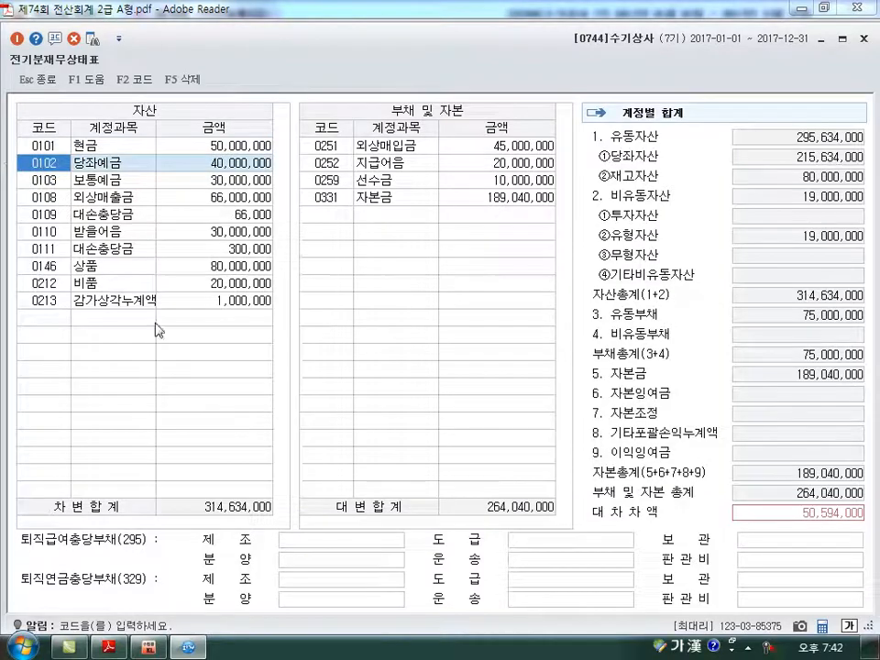
Compare the remaining assets with the Adobe Reader balance sheet and set 대손충당금 (0109) in KcLep to 660,000.
{"action": "left_click", "coordinate": [108, 648]}
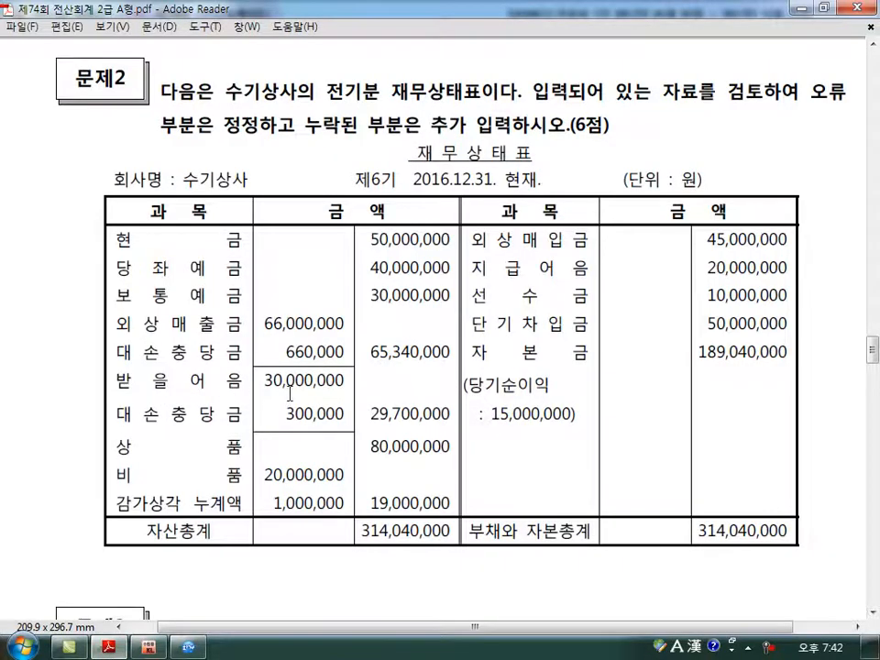
{"action": "left_click", "coordinate": [147, 647]}
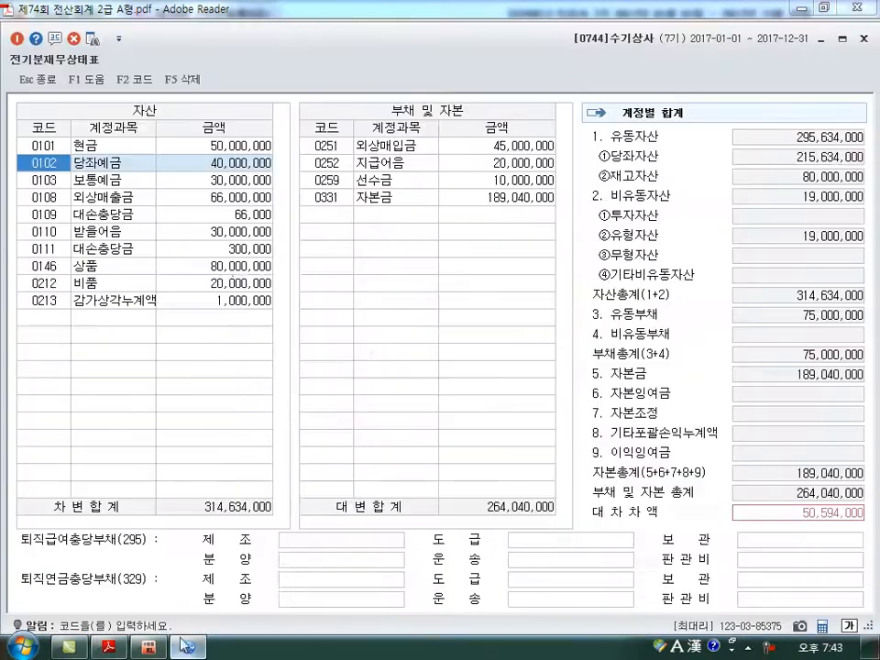
{"action": "left_click", "coordinate": [235, 217]}
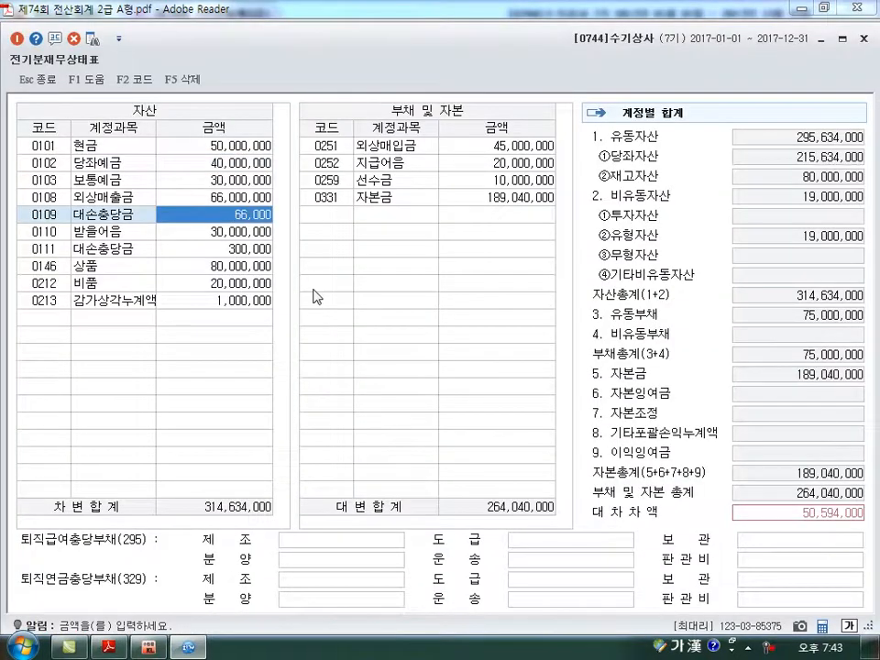
{"action": "type", "text": "6,00"}
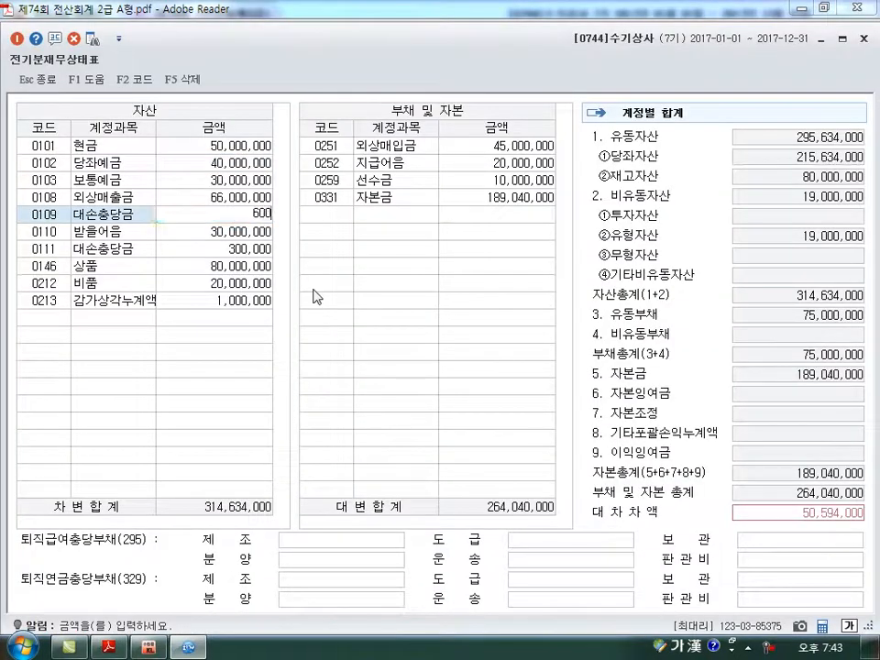
{"action": "type", "text": "0"}
{"action": "key", "text": "Return"}
Compare liabilities and capital with the Adobe Reader balance sheet and add the missing 단기차입금 (0260) in KcLep with 50,000,000.
{"action": "left_click", "coordinate": [109, 649]}
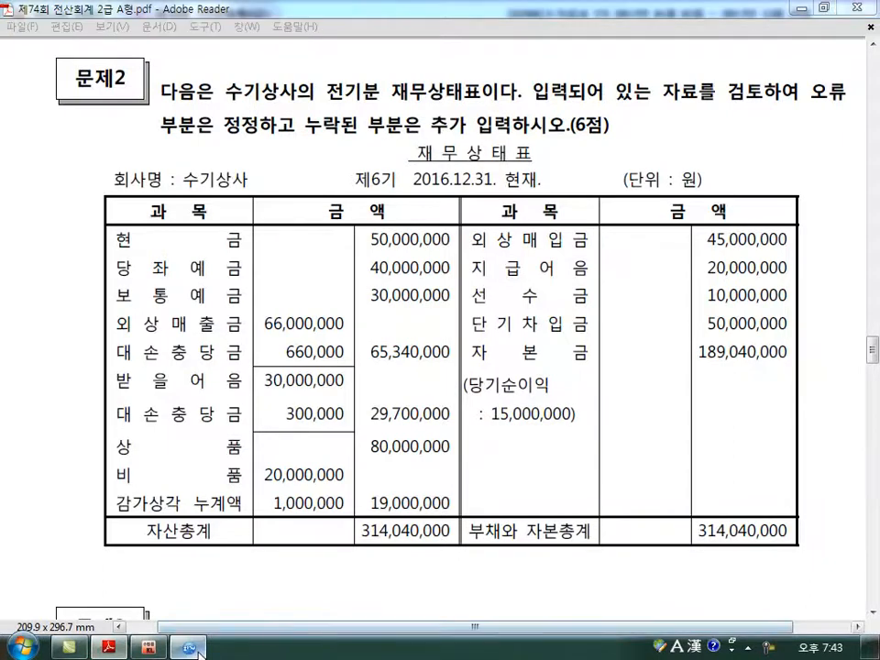
{"action": "left_click", "coordinate": [148, 648]}
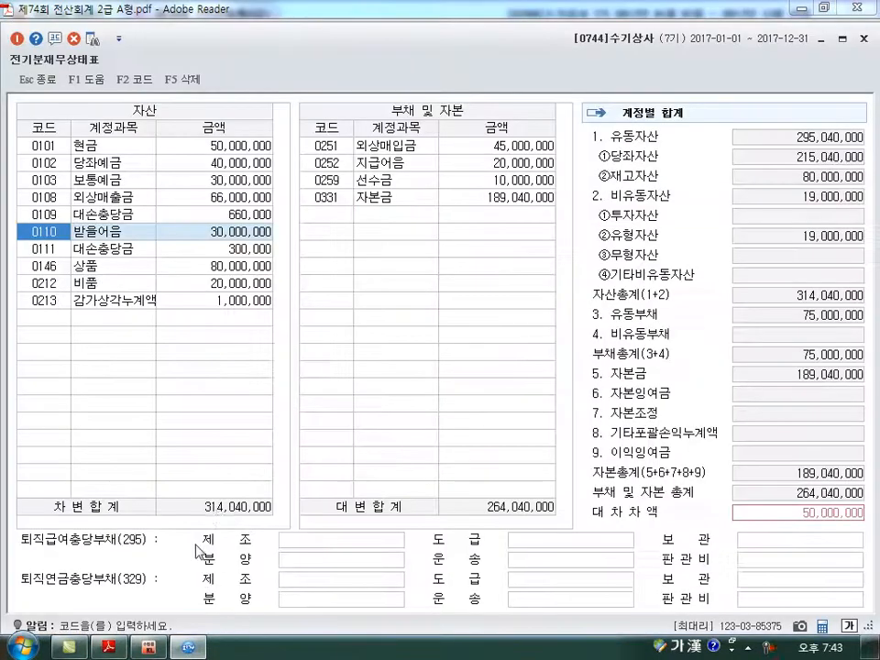
{"action": "left_click", "coordinate": [140, 652]}
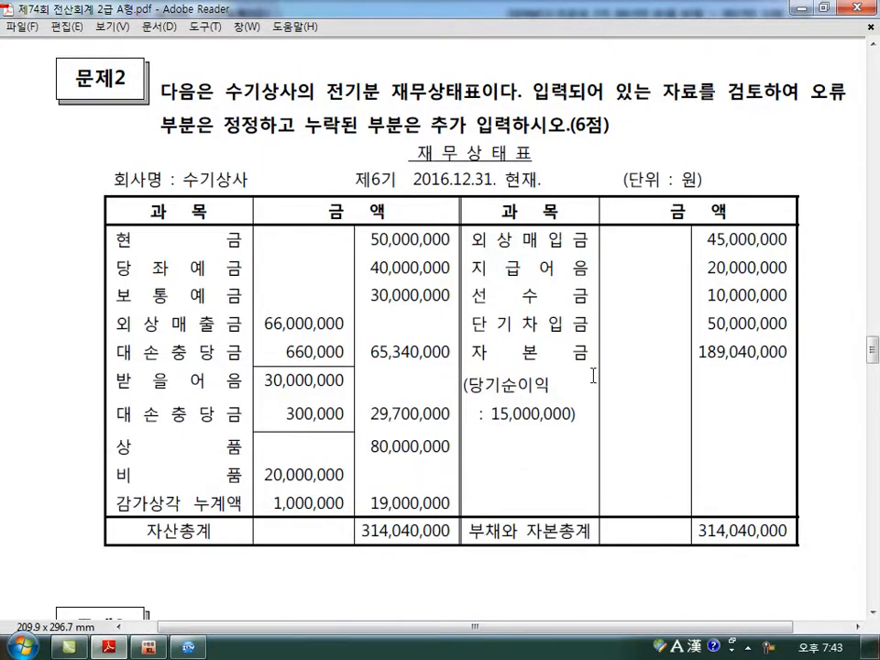
{"action": "left_click", "coordinate": [187, 648]}
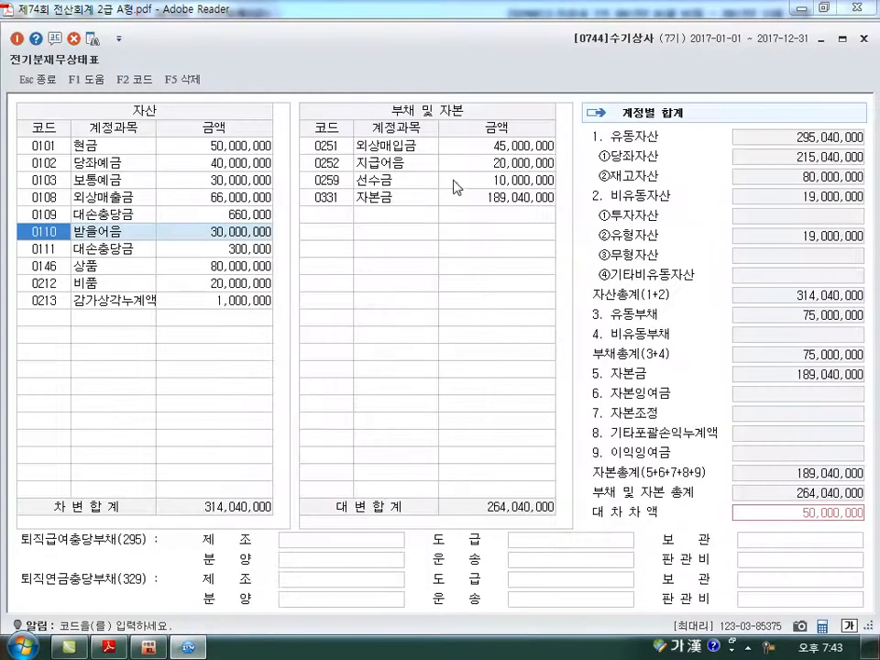
{"action": "left_click", "coordinate": [345, 215]}
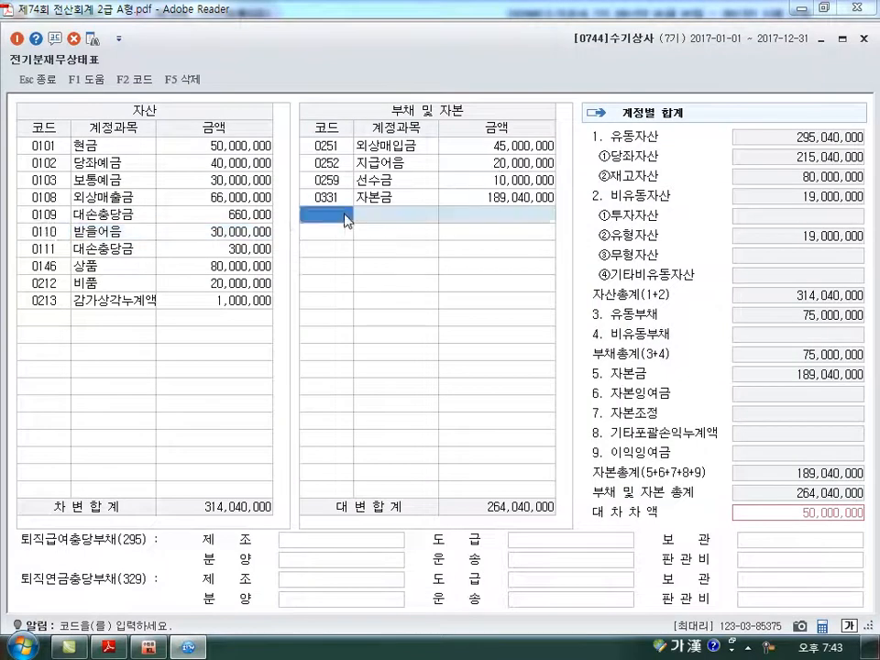
{"action": "type", "text": "260"}
{"action": "key", "text": "Return"}
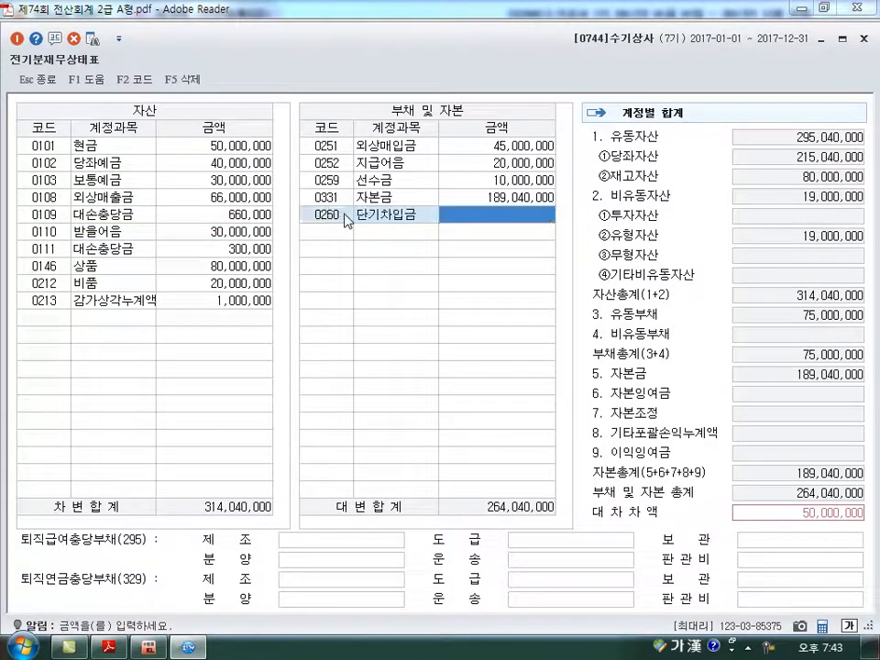
{"action": "type", "text": "50000000"}
{"action": "key", "text": "Return"}
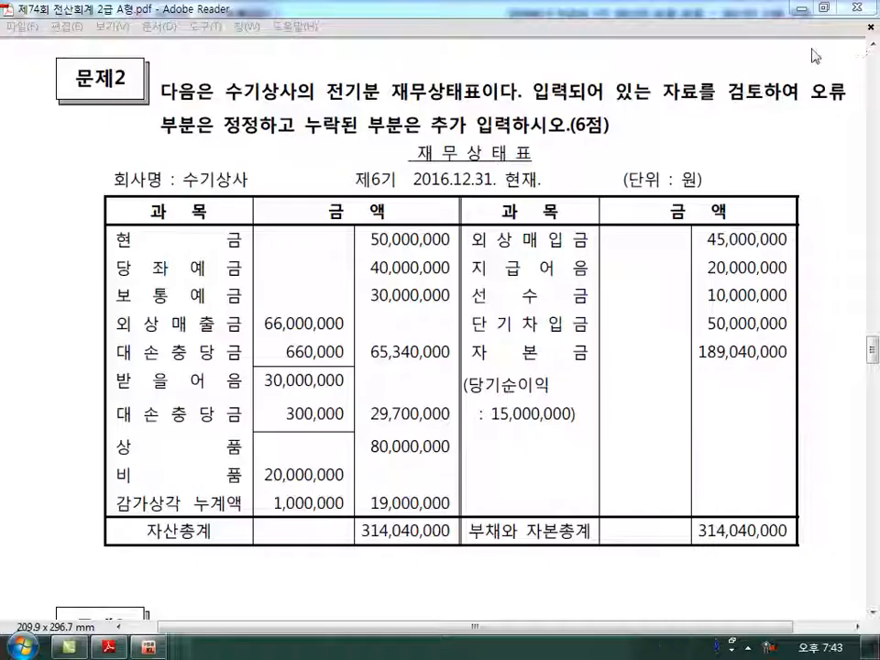
Close 전기분재무상태표, read question 3 in Adobe Reader, and open 거래처등록 in KcLep.
{"action": "left_click", "coordinate": [842, 39]}
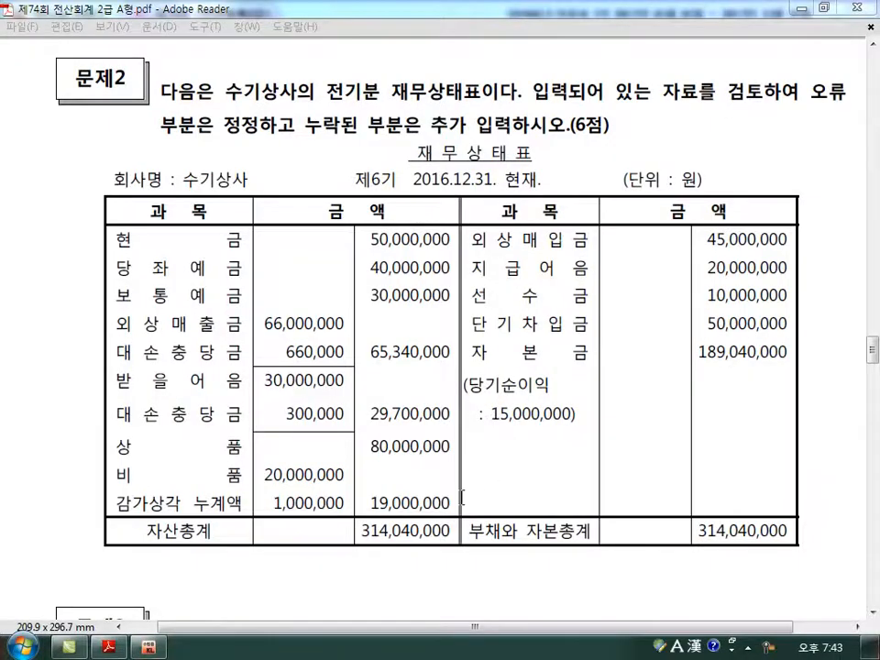
{"action": "scroll", "coordinate": [462, 497], "scroll_direction": "down", "scroll_amount": 5}
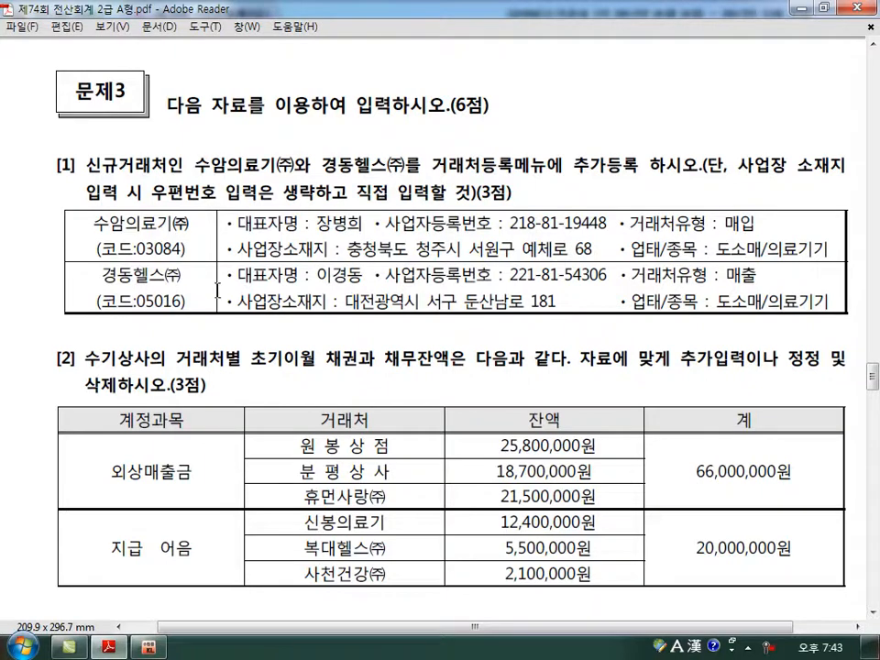
{"action": "left_click", "coordinate": [149, 647]}
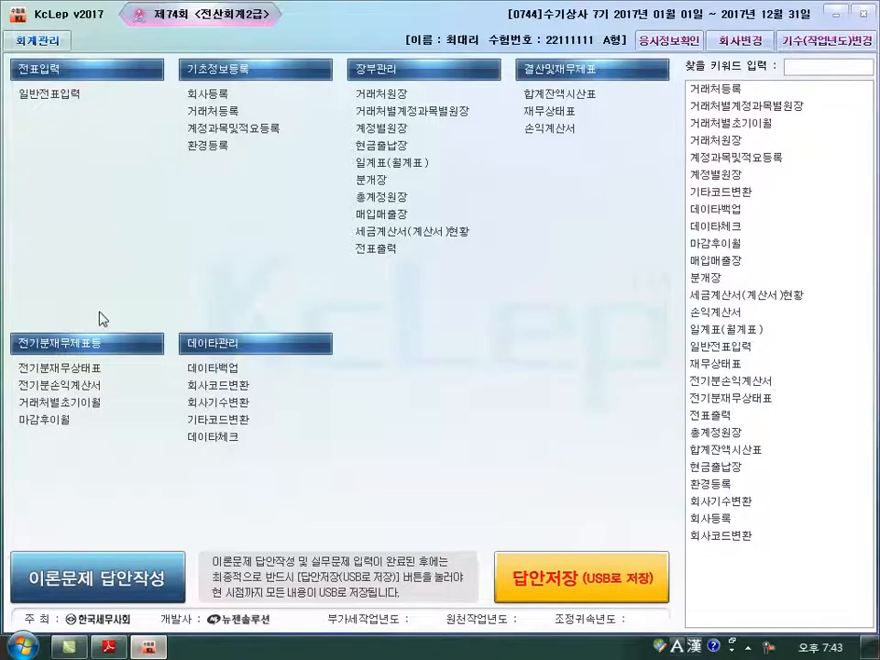
{"action": "left_click", "coordinate": [227, 119]}
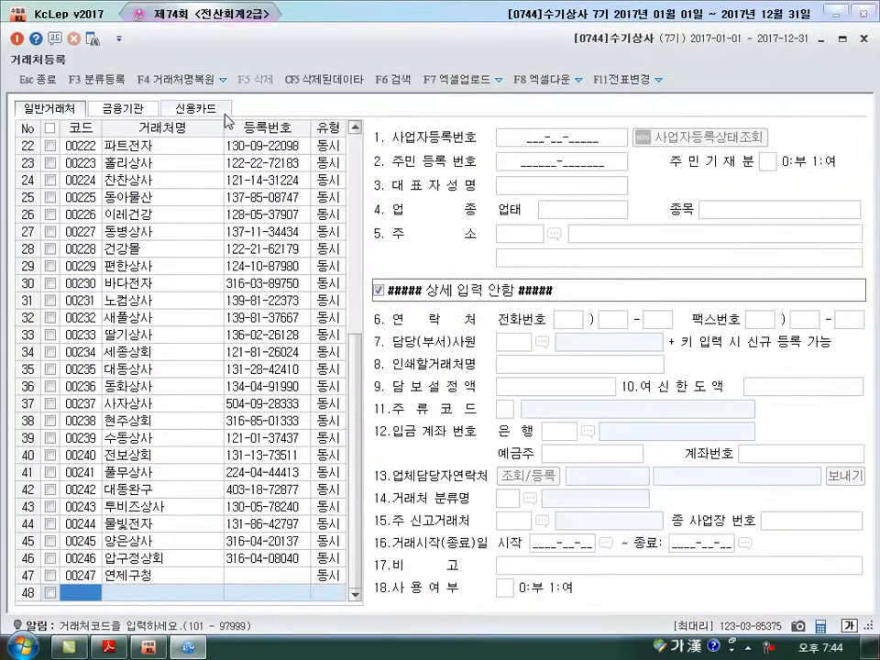
Add a new general client with code 03084 and the name 수암의료기(주).
{"action": "type", "text": "308"}
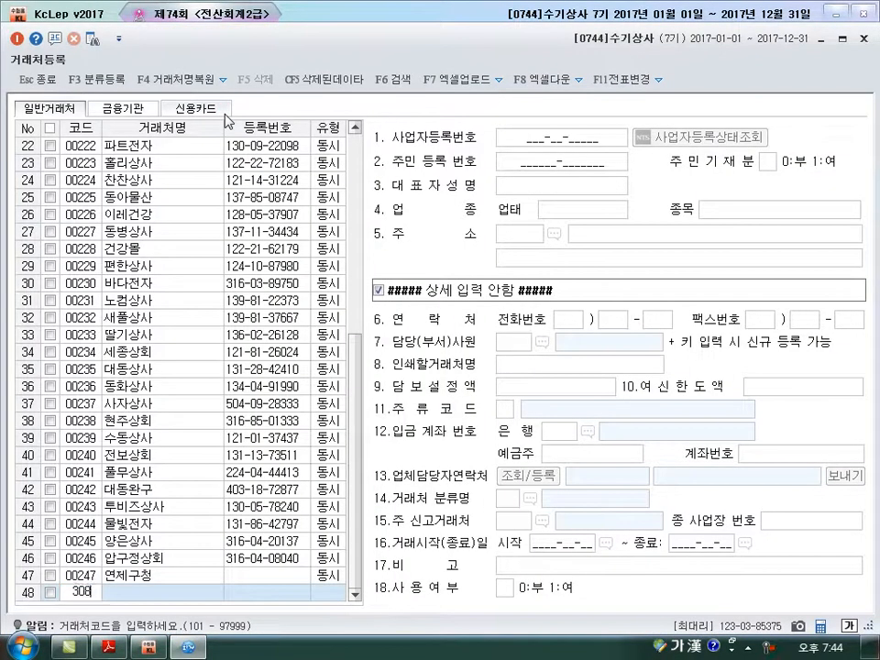
{"action": "type", "text": "4"}
{"action": "key", "text": "Return"}
{"action": "type", "text": "수암의료기(주)"}
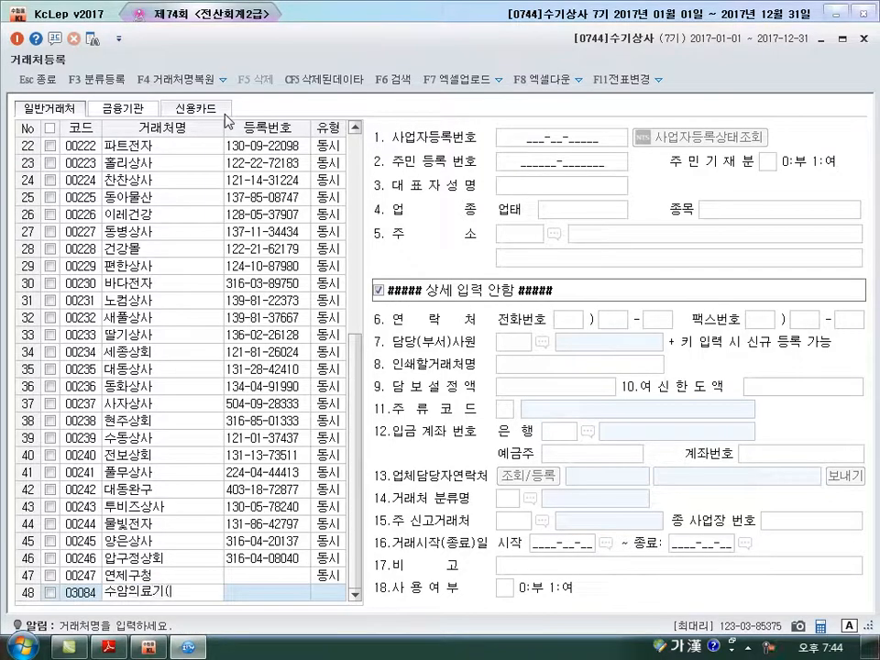
{"action": "key", "text": "Return"}
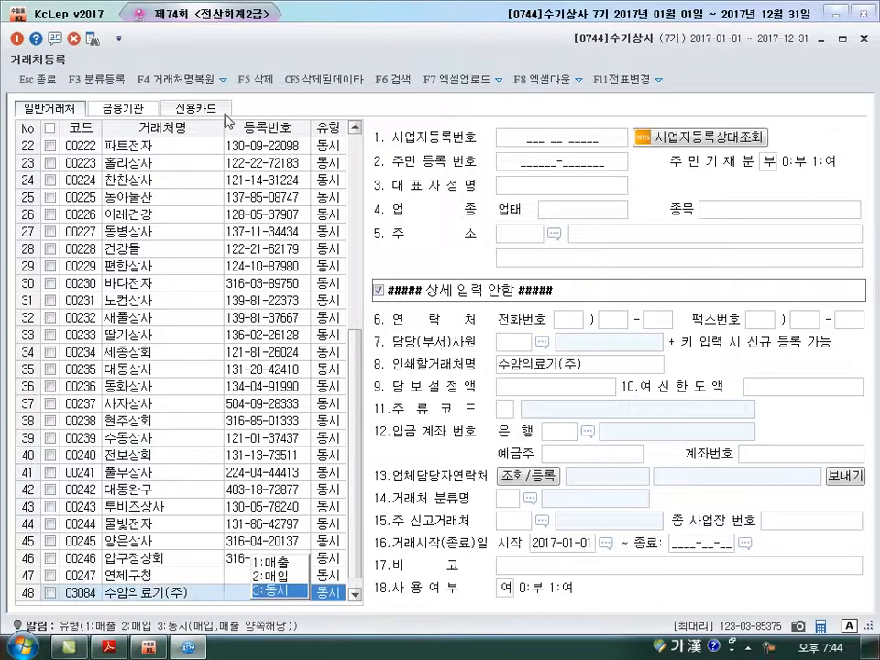
Enter the business registration number of 수암의료기(주) from question 3 and set its 유형 to 매입.
{"action": "key", "text": "Return"}
{"action": "type", "text": "218-81-194"}
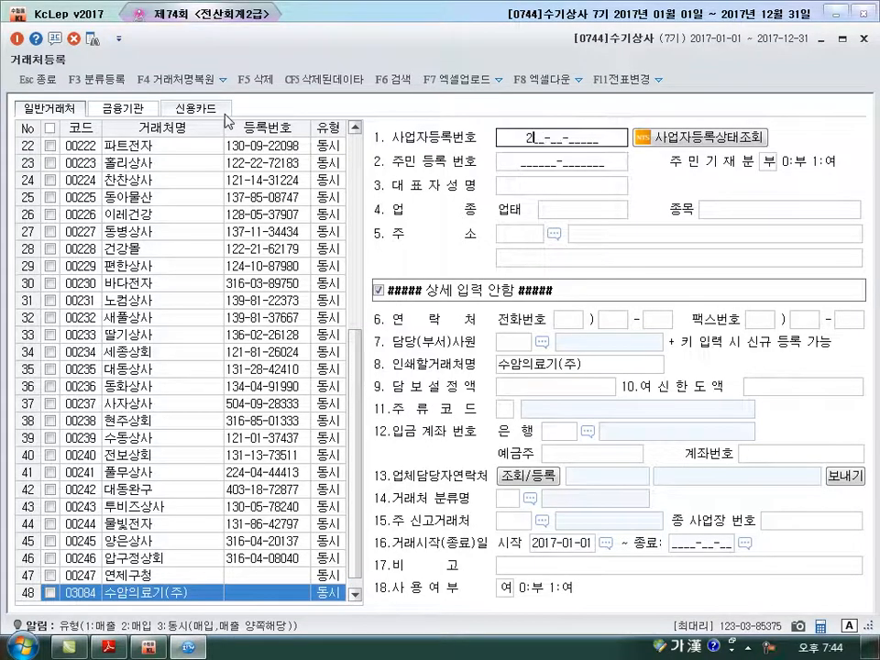
{"action": "type", "text": "48"}
{"action": "key", "text": "Return"}
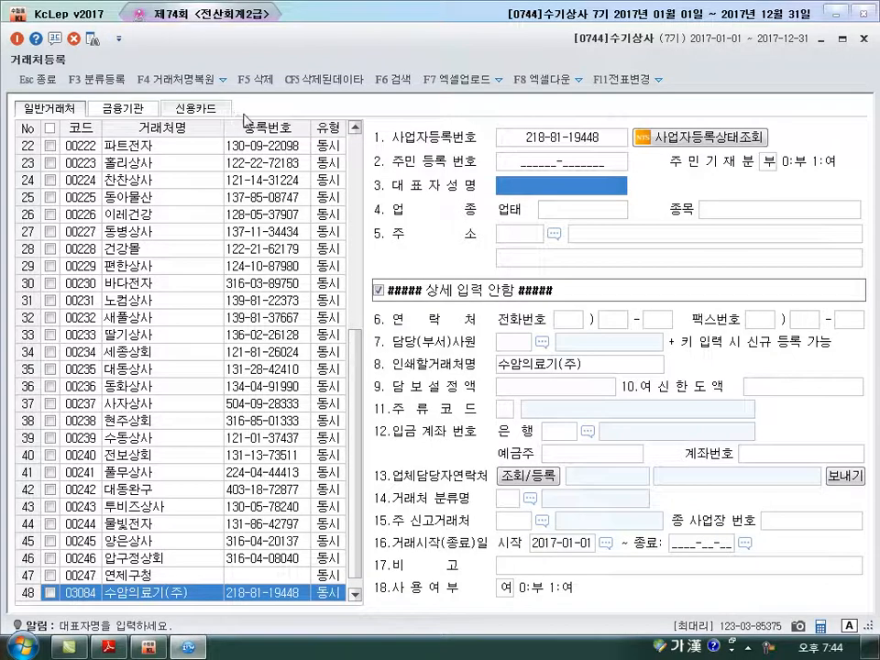
{"action": "left_click", "coordinate": [326, 593]}
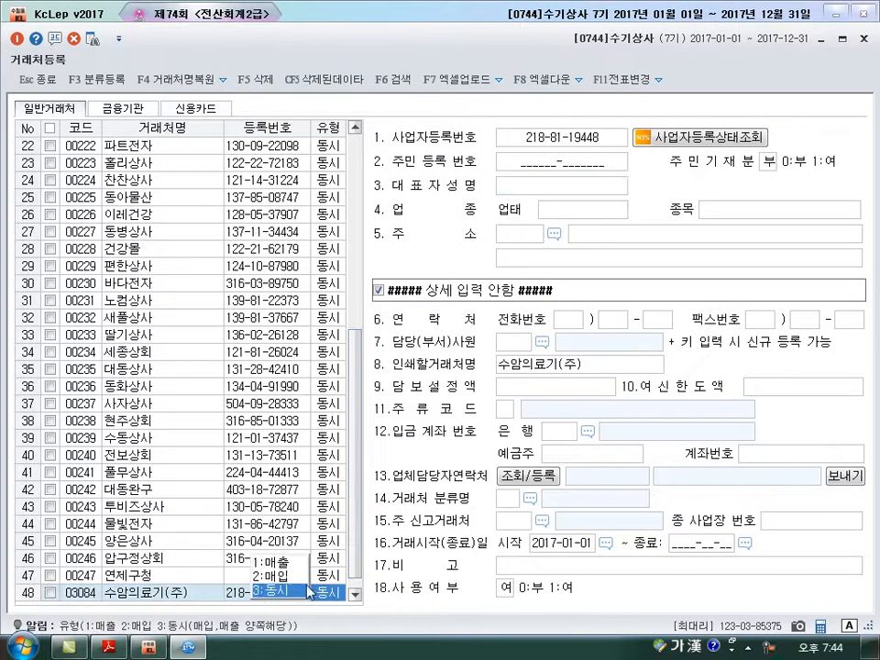
{"action": "left_click", "coordinate": [271, 576]}
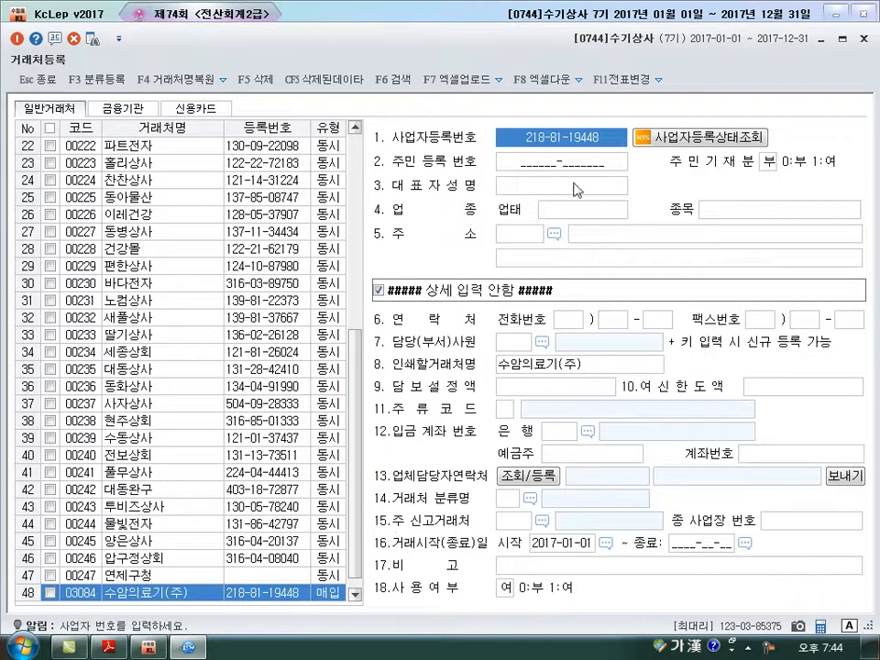
Fill in the representative's name for 수암의료기(주) and set 업태 to 도소매 and 종목 to 의료기기.
{"action": "key", "text": "Return"}
{"action": "key", "text": "Return"}
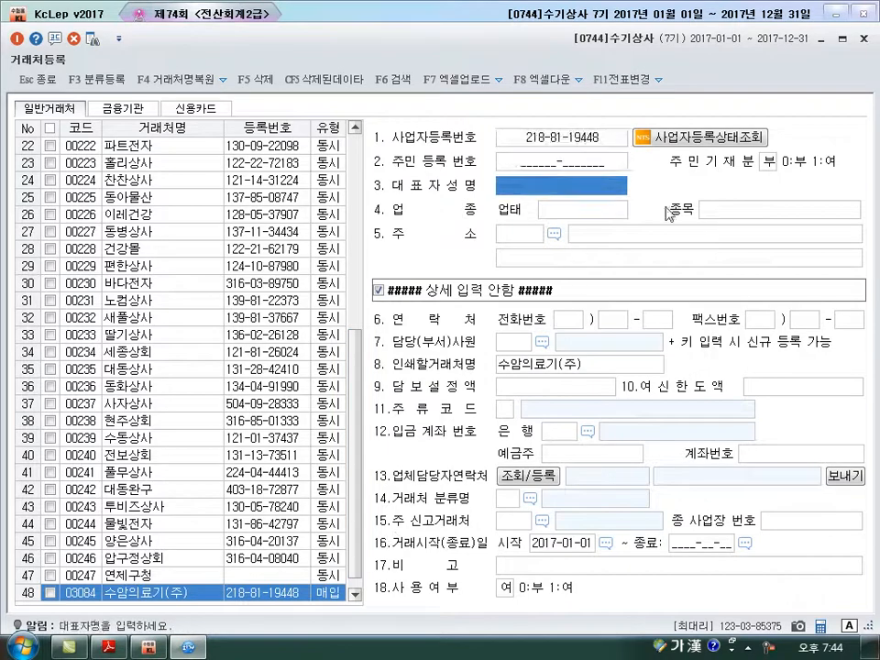
{"action": "type", "text": "장병희"}
{"action": "key", "text": "Return"}
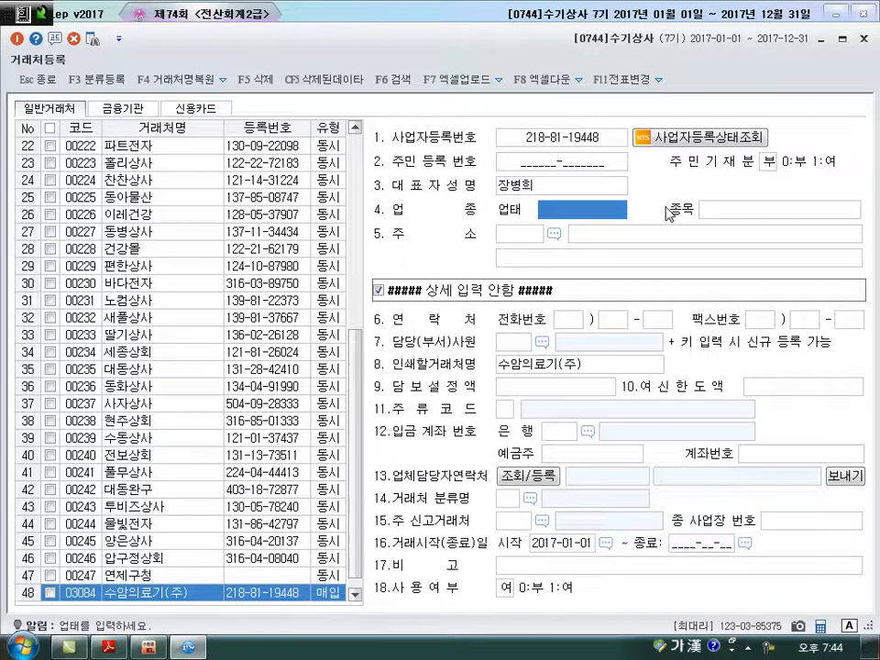
{"action": "type", "text": "도소매"}
{"action": "key", "text": "Return"}
{"action": "type", "text": "의"}
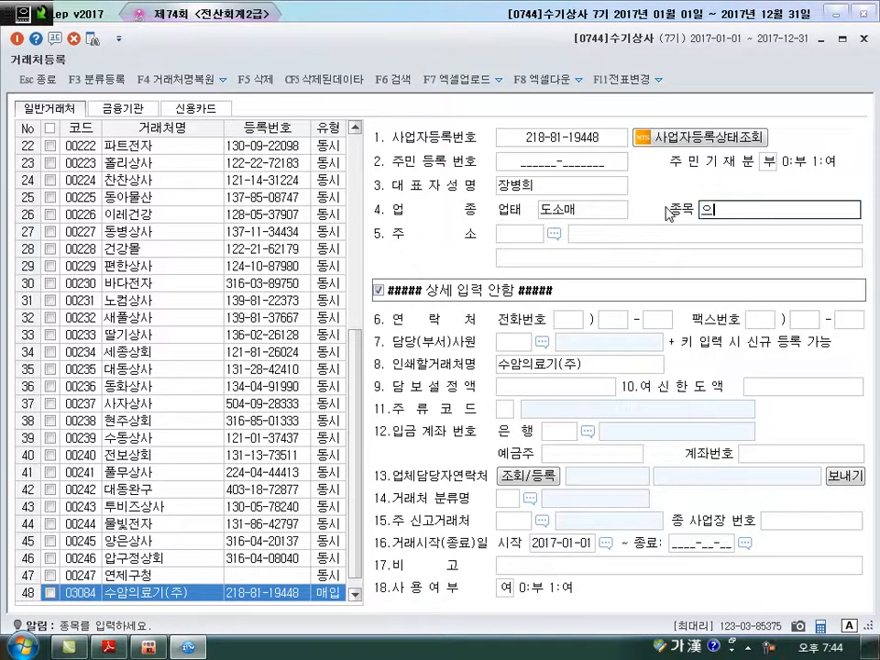
{"action": "type", "text": "료기기"}
{"action": "key", "text": "Return"}
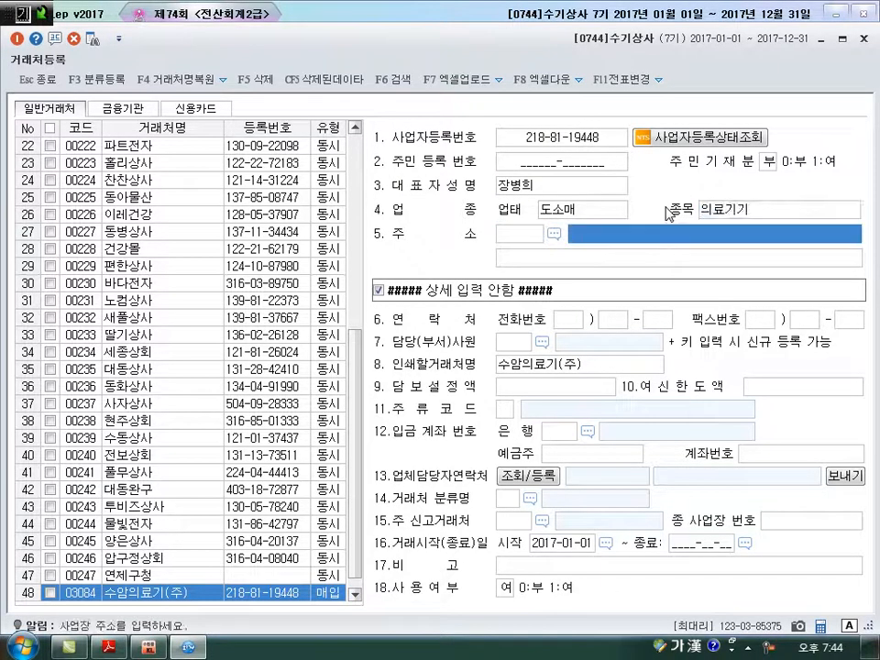
Fill in the business address of 수암의료기(주) from question 3, leaving the detailed address line empty.
{"action": "type", "text": "충청"}
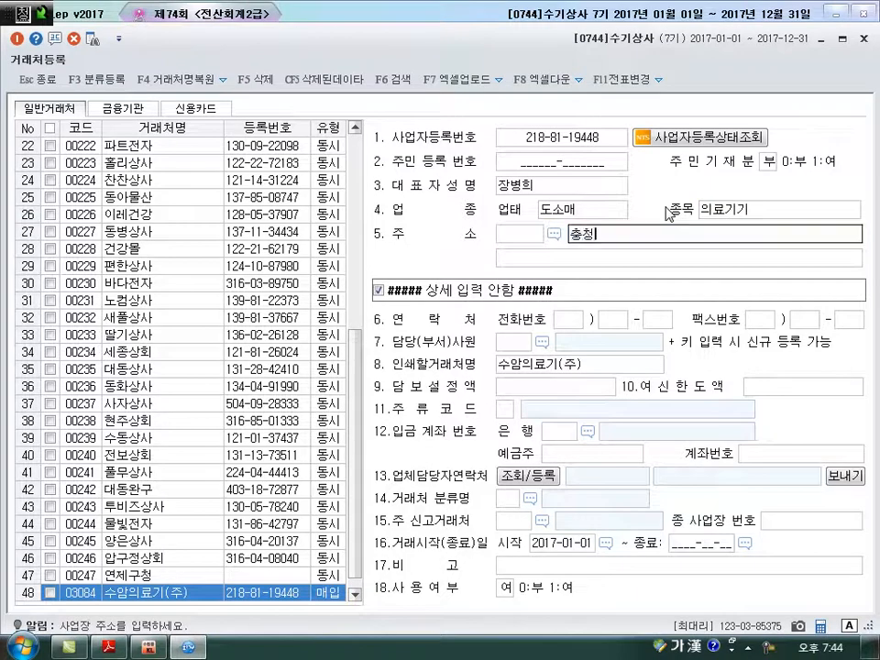
{"action": "type", "text": "북도 청주시 서원구 예체로 68"}
{"action": "key", "text": "Return"}
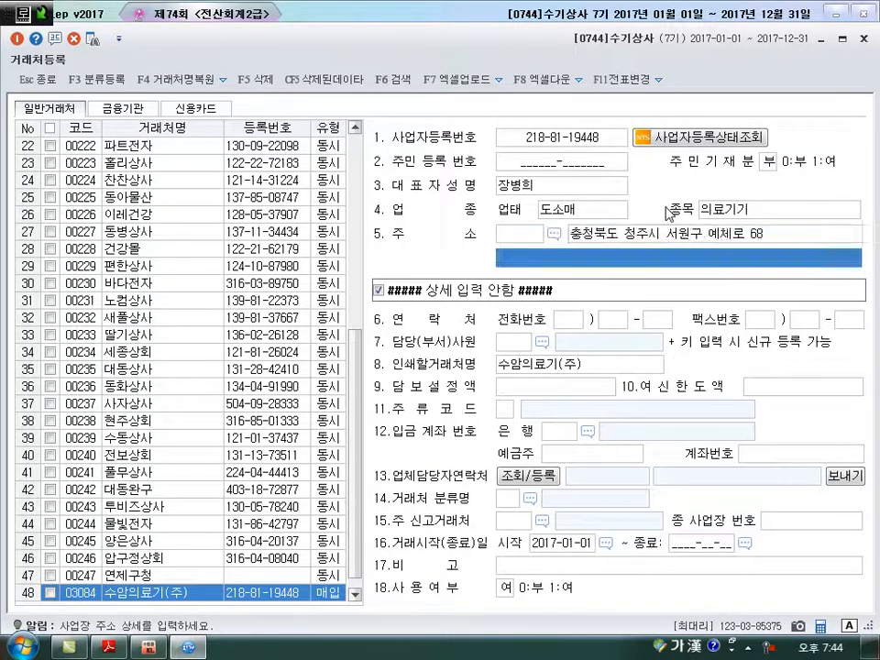
{"action": "key", "text": "Return"}
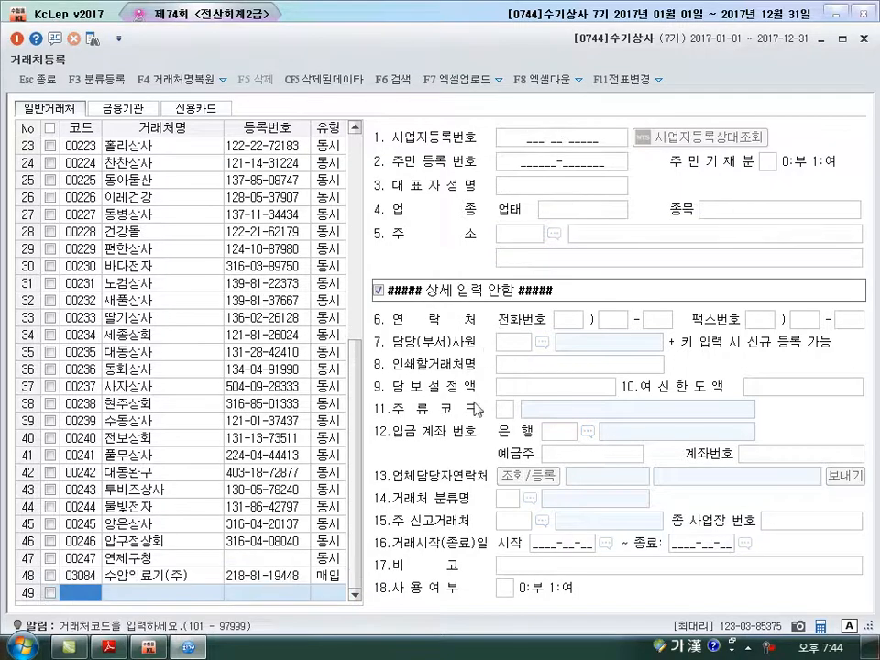
Add a new general client with code 05016 and the name 경동헬스(주), with 유형 set to 매출.
{"action": "type", "text": "5016"}
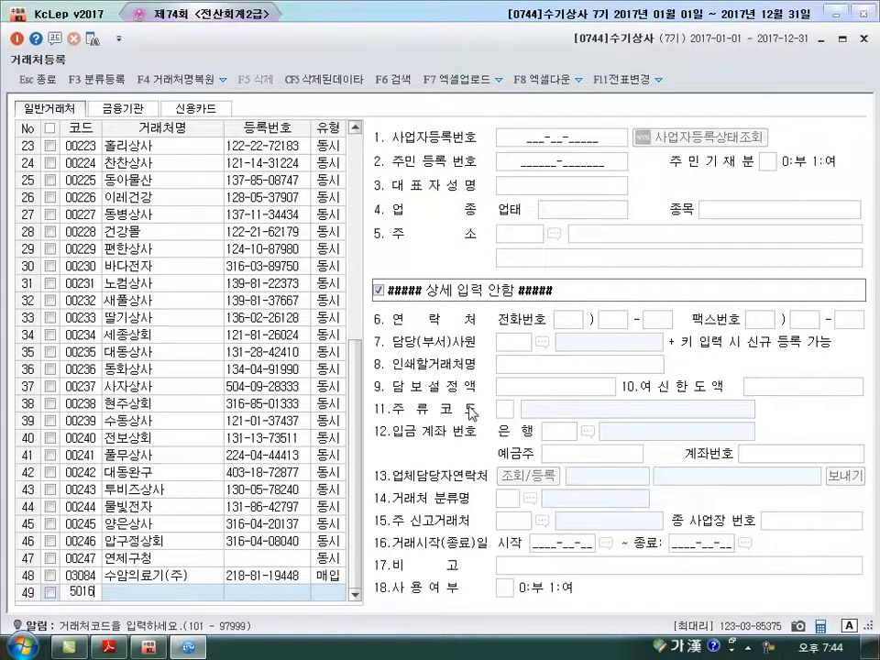
{"action": "key", "text": "Return"}
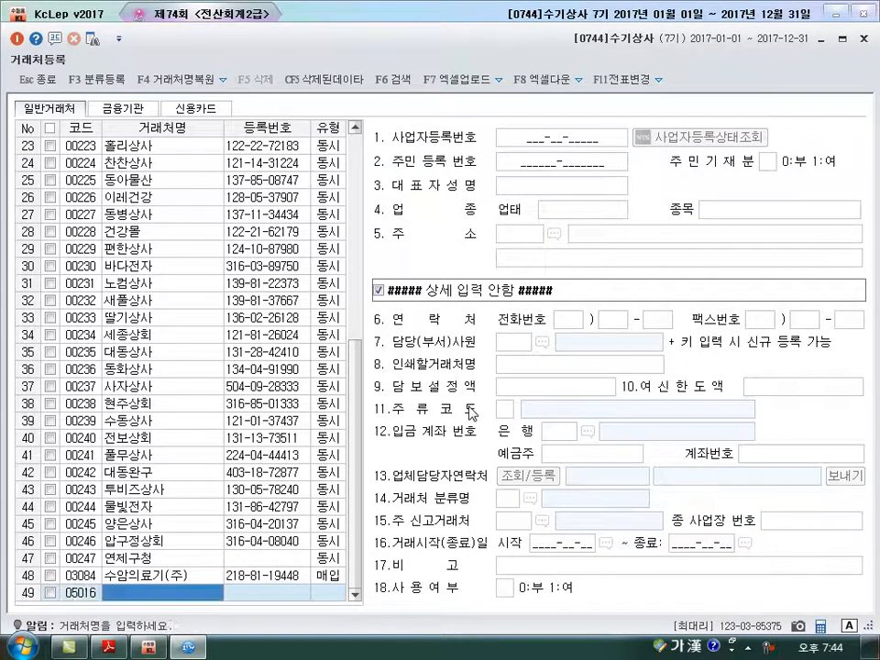
{"action": "type", "text": "경"}
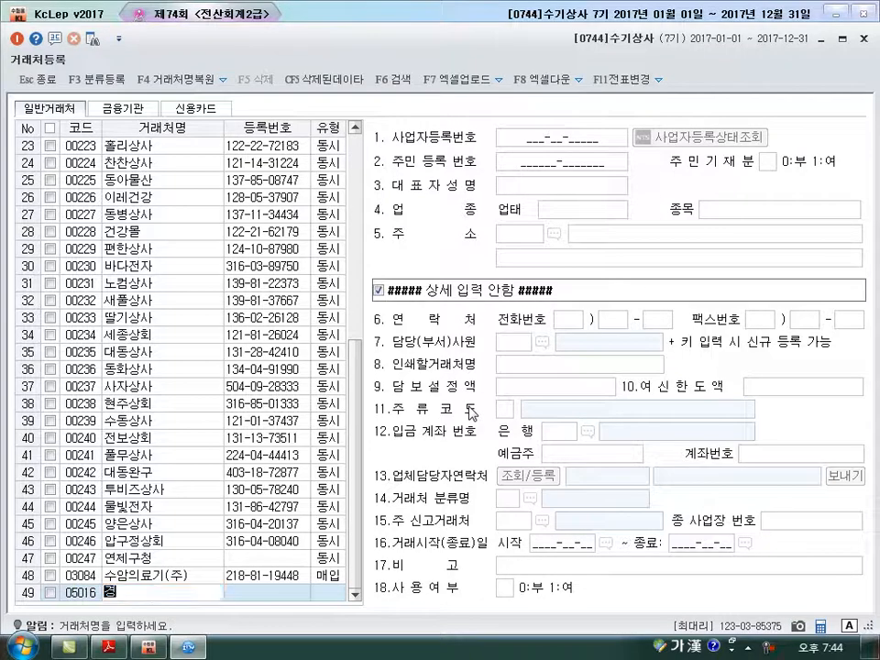
{"action": "type", "text": "동헬스(주)"}
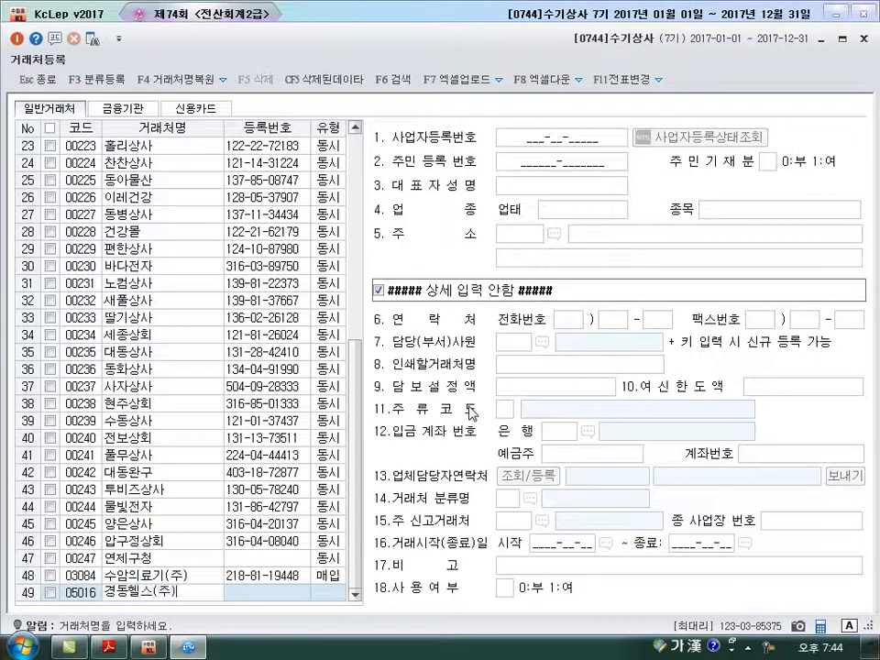
{"action": "key", "text": "Return"}
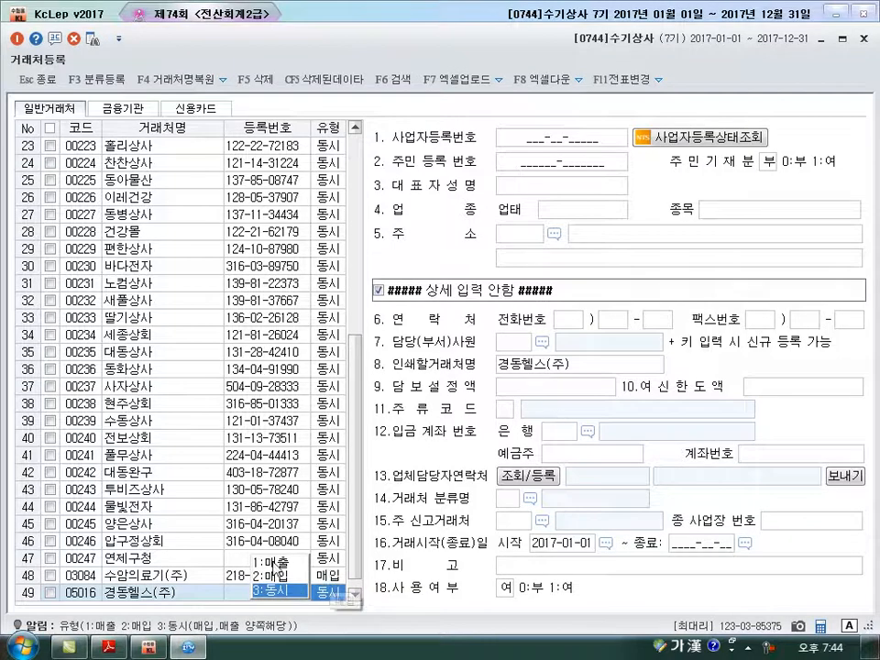
{"action": "left_click", "coordinate": [273, 564]}
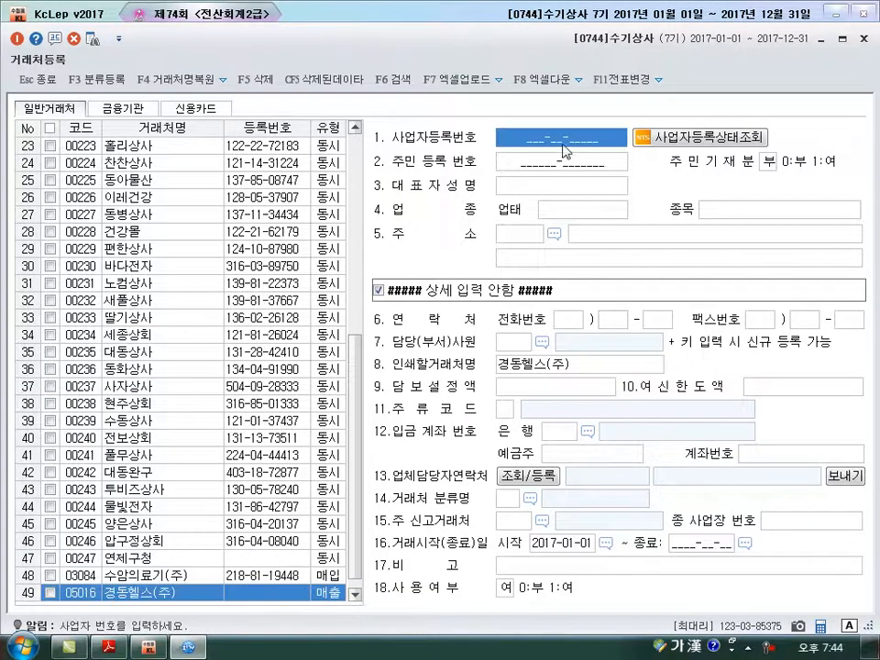
Enter the business registration number and the representative's name for 경동헬스(주).
{"action": "type", "text": "2"}
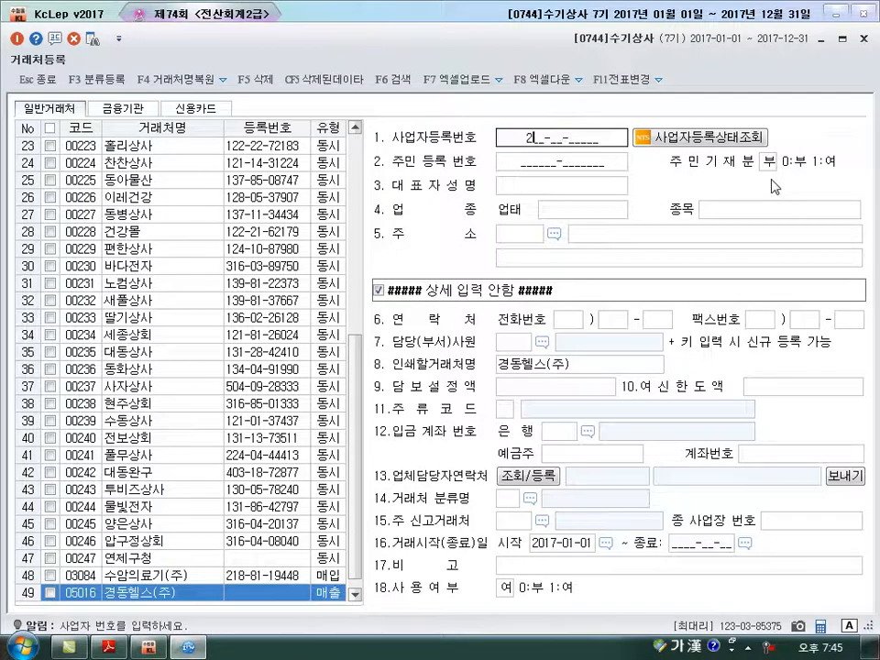
{"action": "type", "text": "21-81-54306"}
{"action": "key", "text": "Return"}
{"action": "type", "text": "이경"}
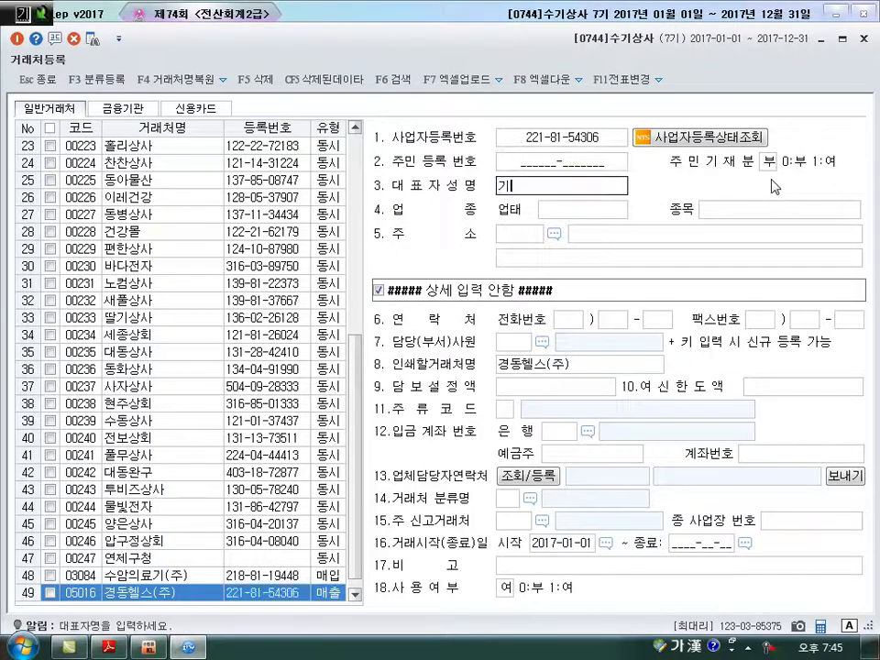
{"action": "type", "text": "동"}
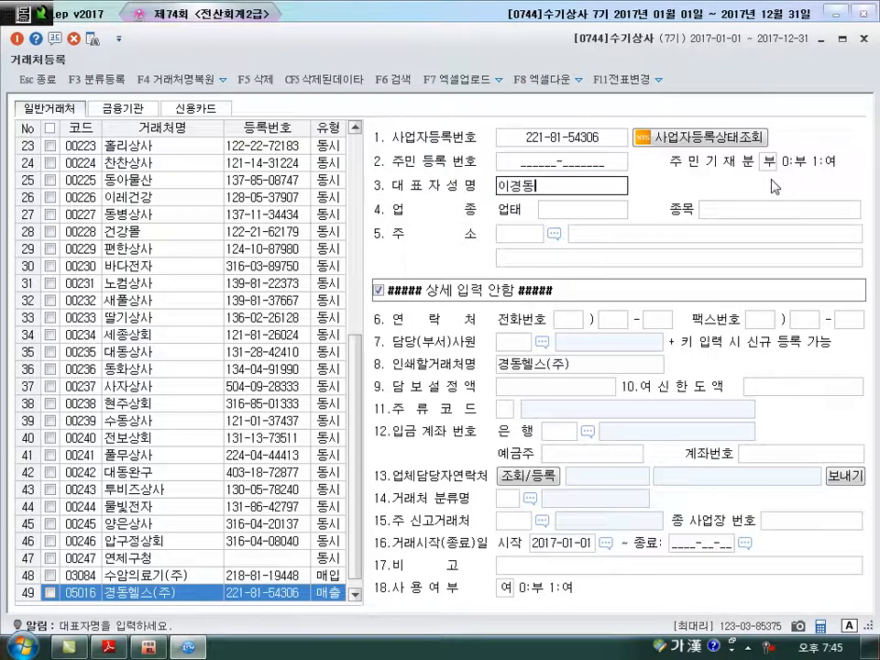
{"action": "key", "text": "Return"}
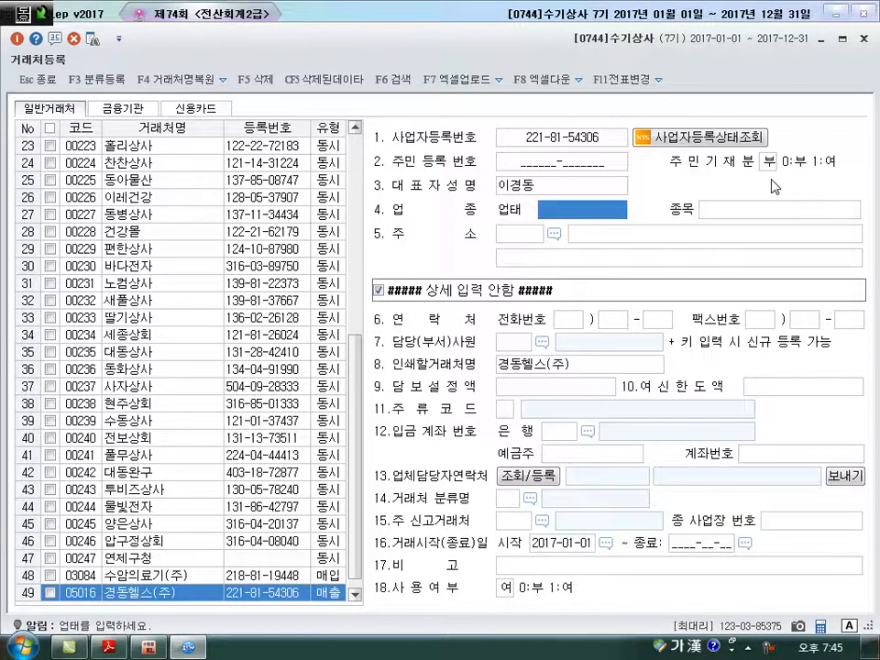
Set 업태 to 도소매 and 종목 to 의료기기 for 경동헬스(주).
{"action": "type", "text": "도소매"}
{"action": "key", "text": "Return"}
{"action": "type", "text": "의료기기"}
{"action": "key", "text": "Return"}
Fill in the business address of 경동헬스(주), correcting the street name, and close 거래처등록.
{"action": "type", "text": "대"}
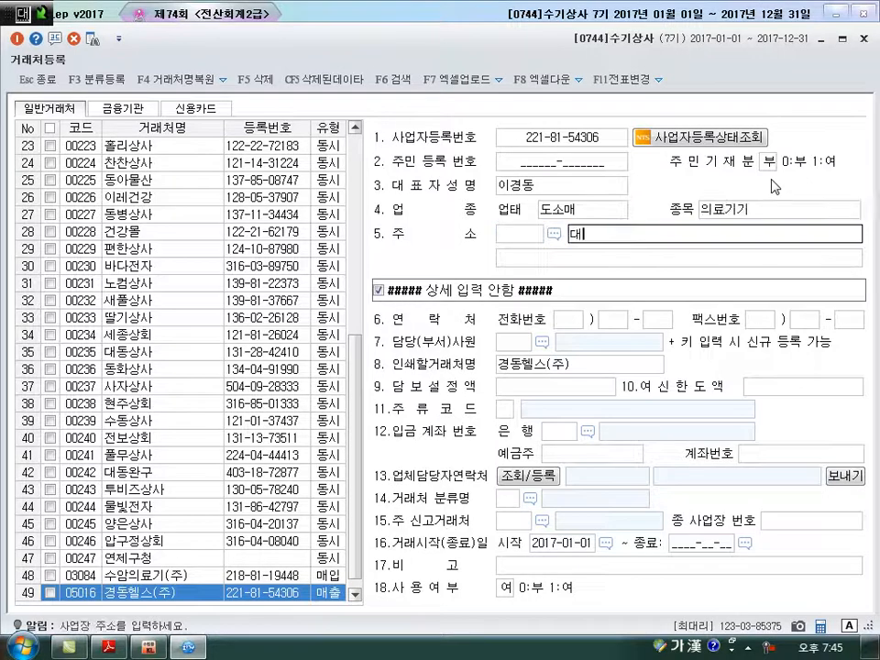
{"action": "type", "text": "전광역시 서구 둔산"}
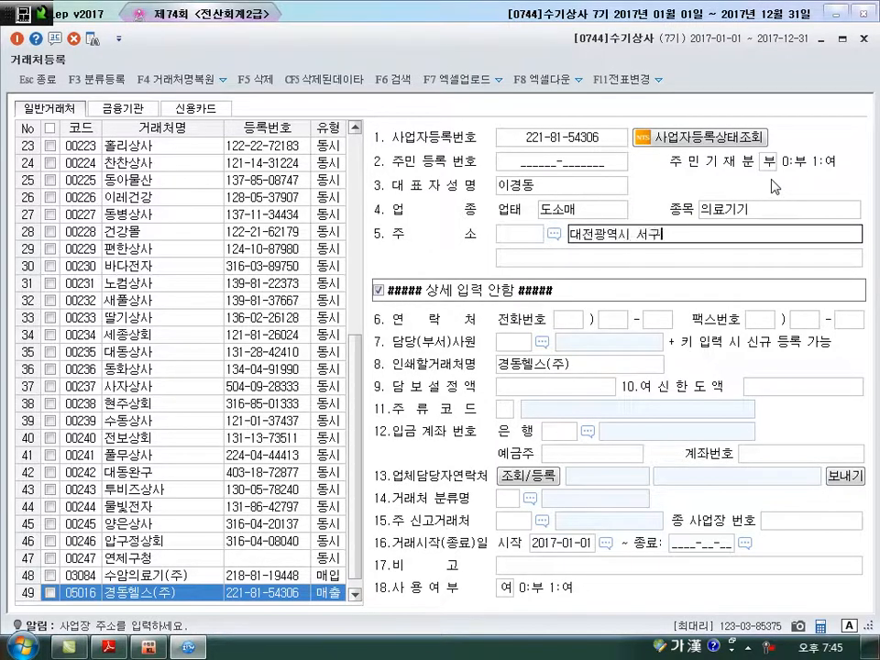
{"action": "key", "text": "BackSpace"}
{"action": "key", "text": "BackSpace"}
{"action": "key", "text": "BackSpace"}
{"action": "key", "text": "BackSpace"}
{"action": "key", "text": "BackSpace"}
{"action": "key", "text": "BackSpace"}
{"action": "key", "text": "BackSpace"}
{"action": "key", "text": "BackSpace"}
{"action": "key", "text": "BackSpace"}
{"action": "key", "text": "BackSpace"}
{"action": "key", "text": "BackSpace"}
{"action": "type", "text": "대전광역시 서구 둔단삼로"}
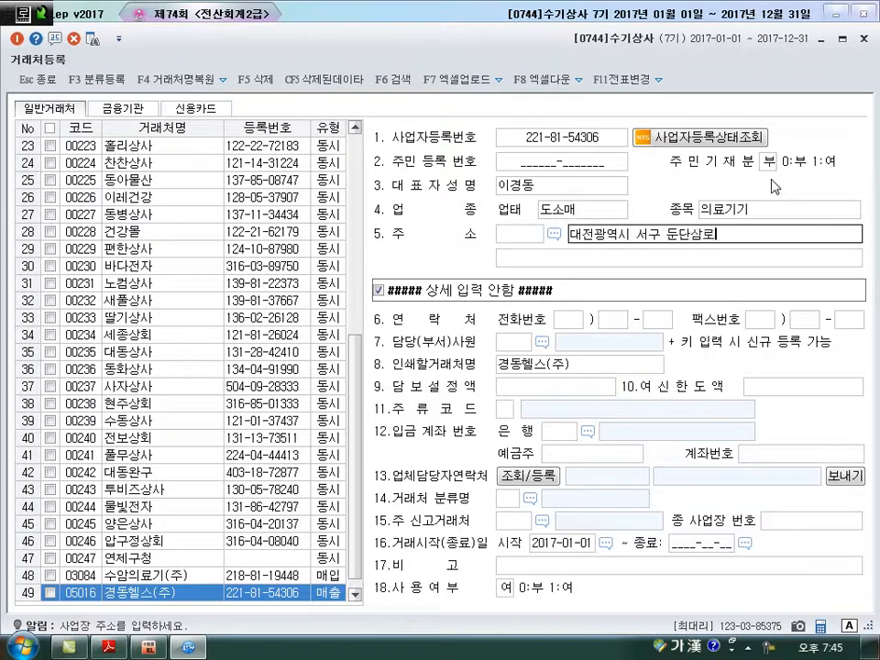
{"action": "key", "text": "BackSpace"}
{"action": "key", "text": "BackSpace"}
{"action": "key", "text": "BackSpace"}
{"action": "type", "text": "산"}
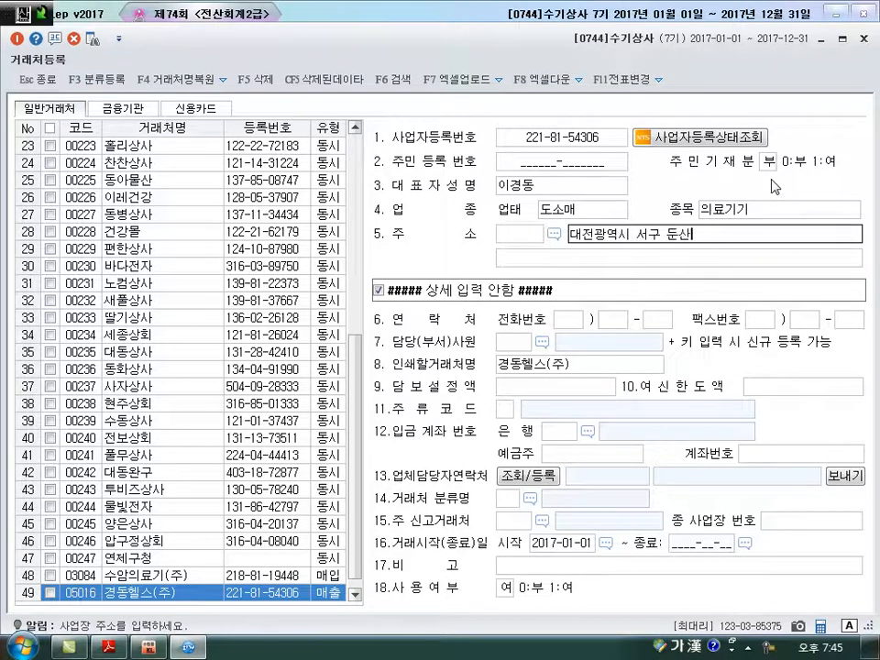
{"action": "type", "text": "남로 181"}
{"action": "key", "text": "Return"}
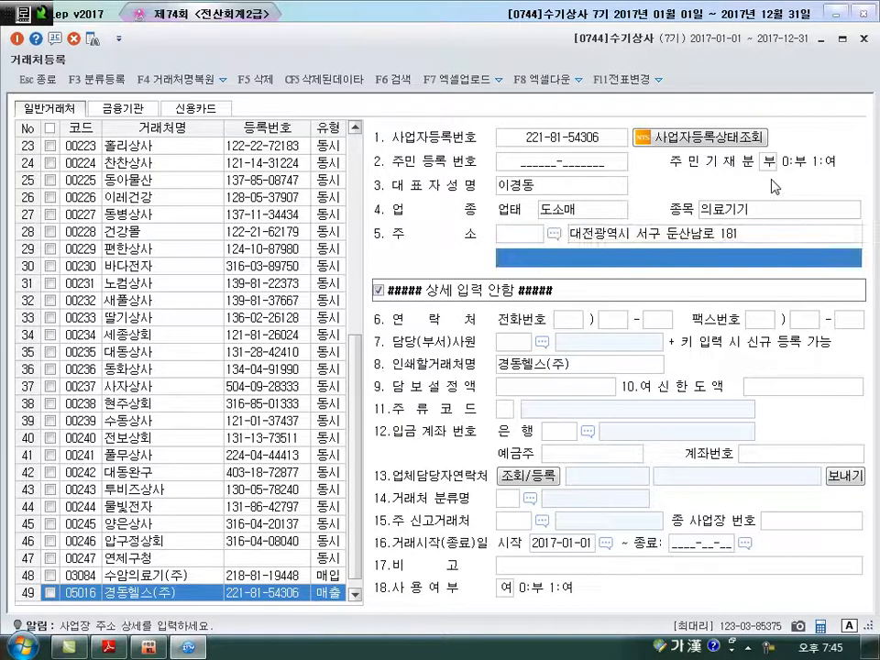
{"action": "left_click", "coordinate": [864, 38]}
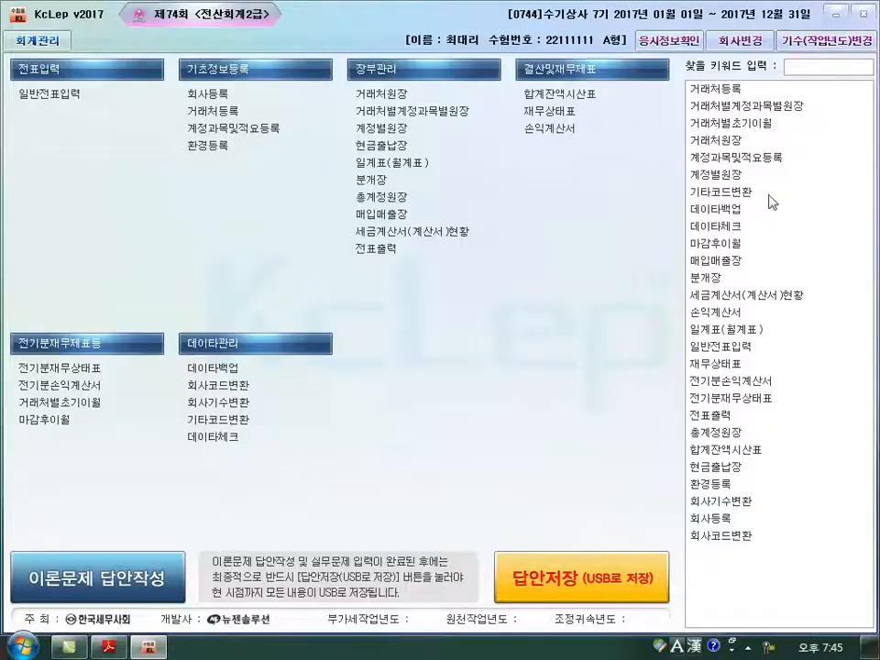
Consult the next exam question and open 거래처별초기이월 in KcLep.
{"action": "key", "text": "alt+Tab"}
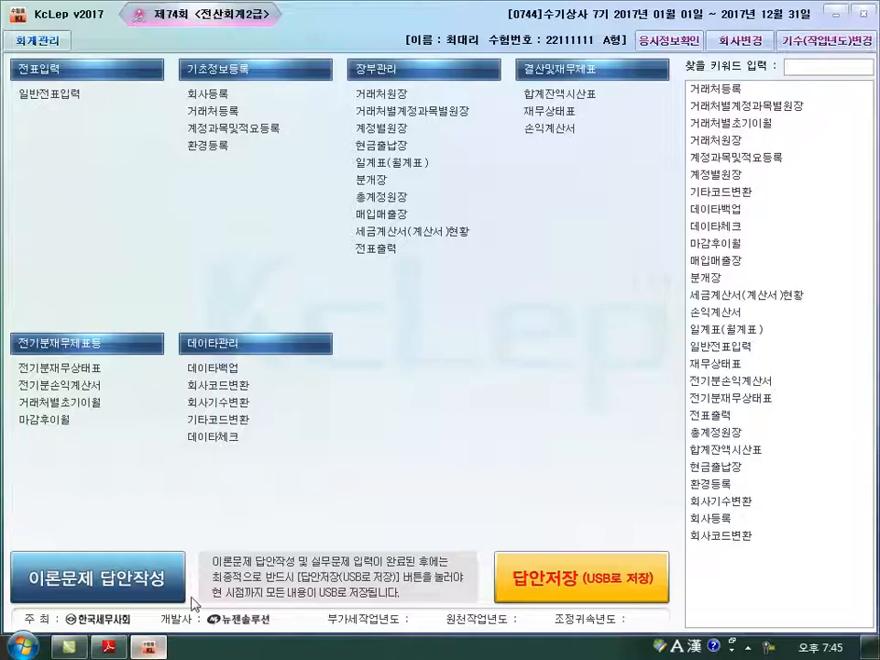
{"action": "left_click", "coordinate": [148, 647]}
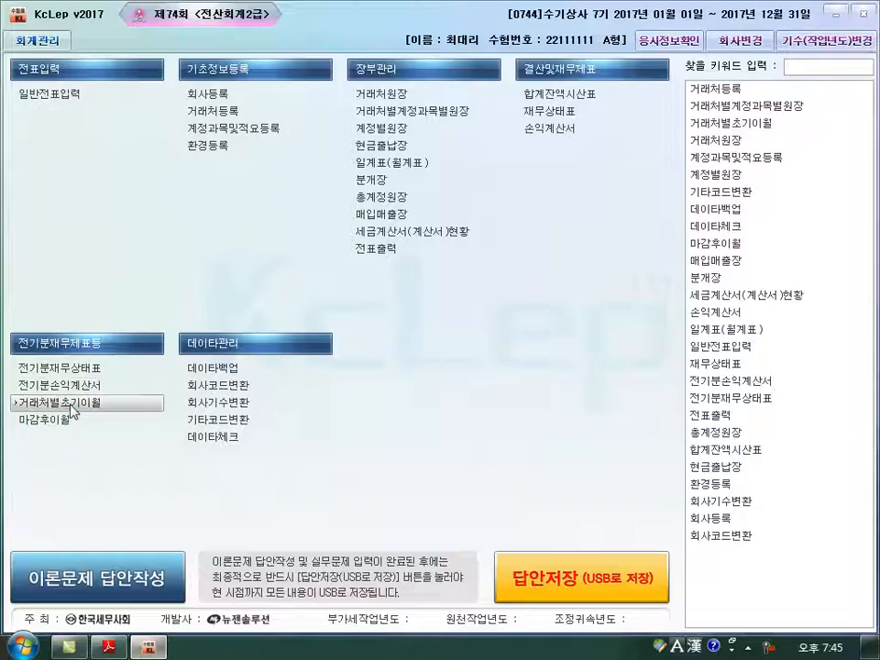
{"action": "left_click", "coordinate": [72, 407]}
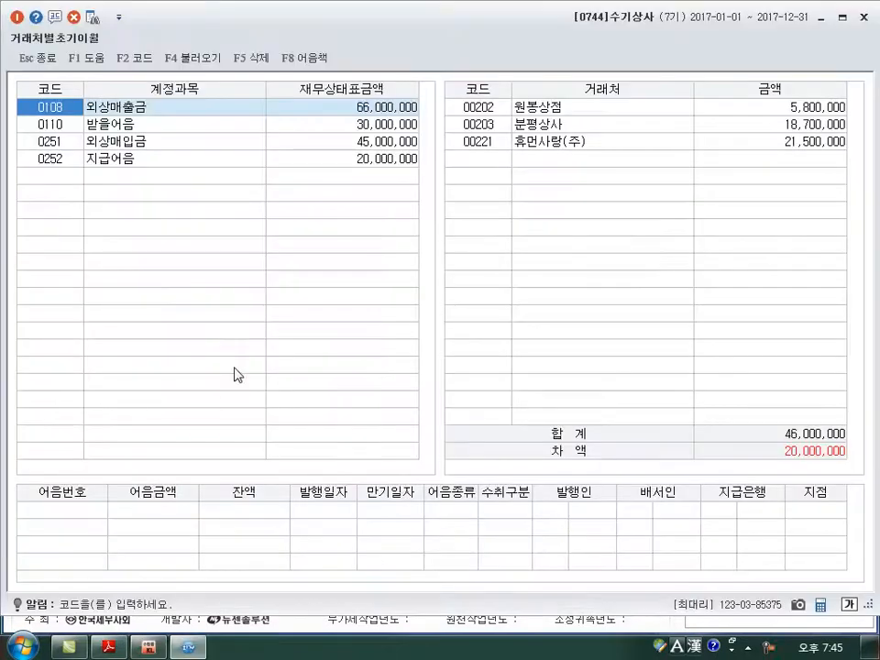
Check the client balances carried forward under 외상매입금.
{"action": "left_click", "coordinate": [75, 143]}
{"action": "left_click", "coordinate": [500, 107]}
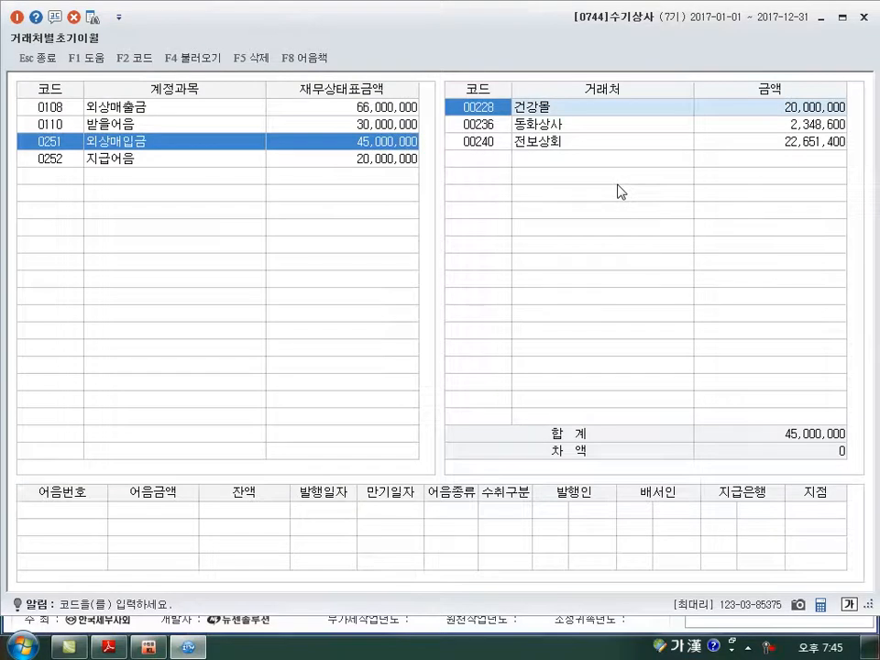
{"action": "key", "text": "Down"}
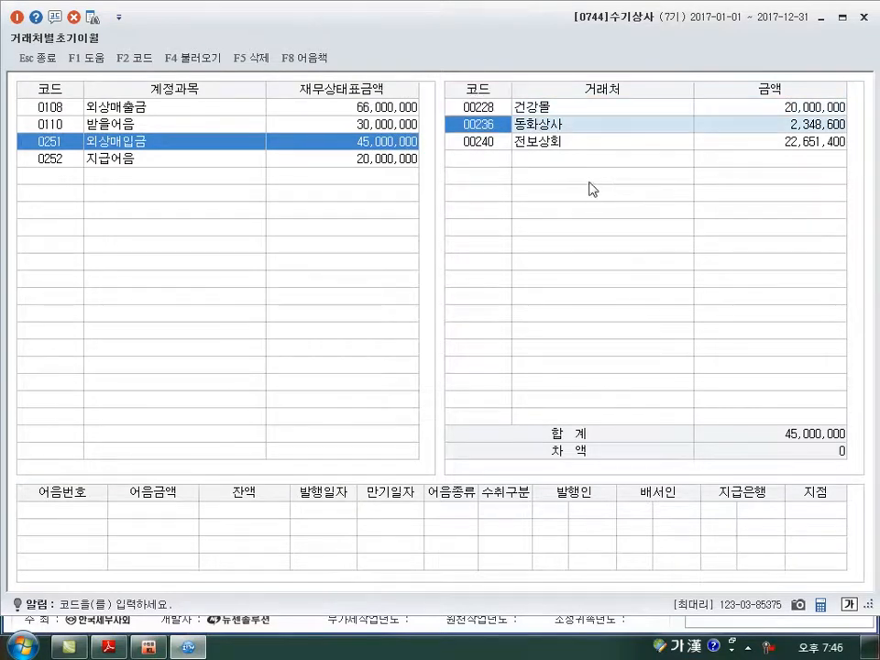
Set the opening balance of 원봉상점 under 외상매출금 to 25,800,000 and check the remaining clients of that account.
{"action": "left_click", "coordinate": [59, 112]}
{"action": "left_click", "coordinate": [494, 111]}
{"action": "left_click", "coordinate": [711, 111]}
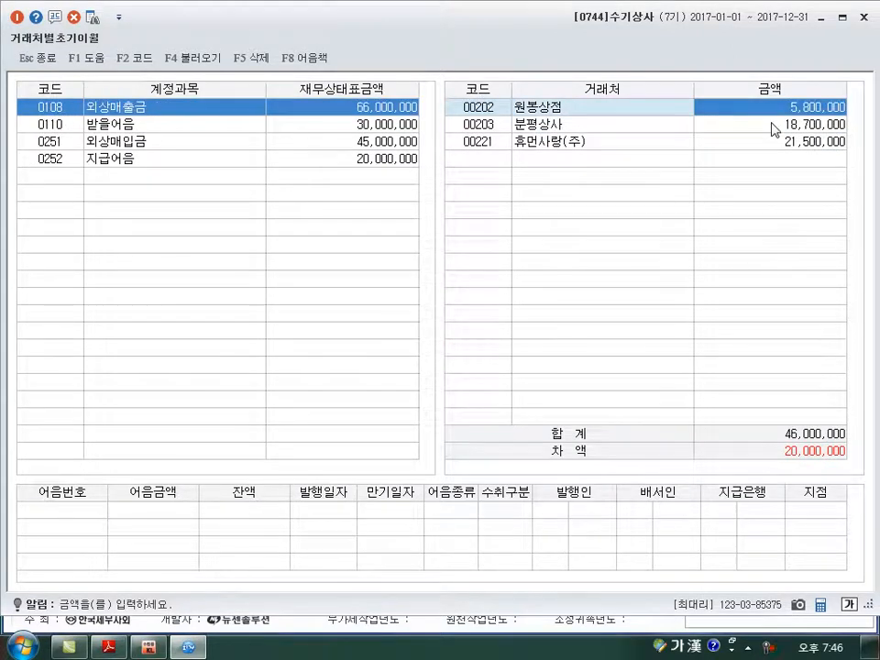
{"action": "type", "text": "25800000"}
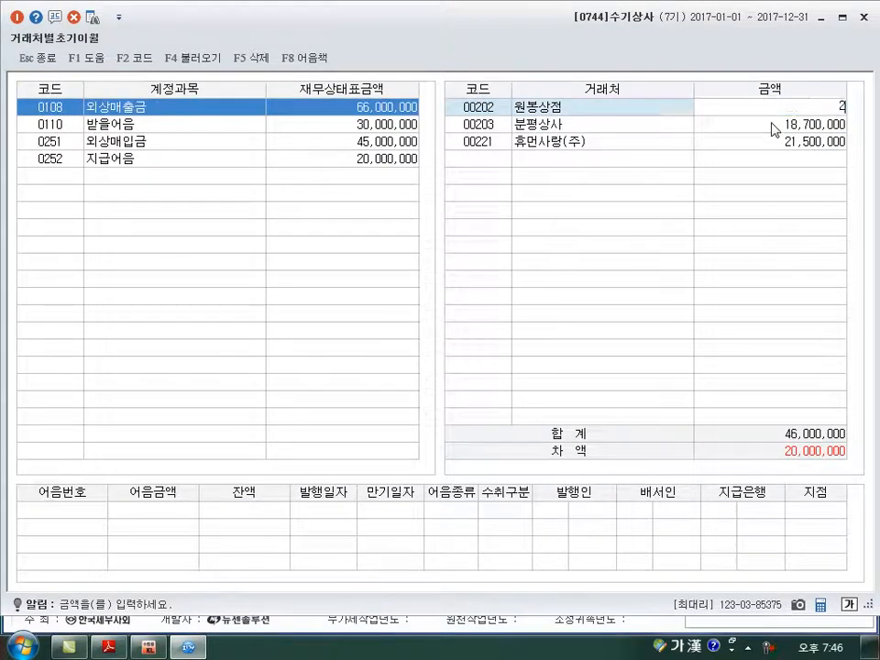
{"action": "key", "text": "Return"}
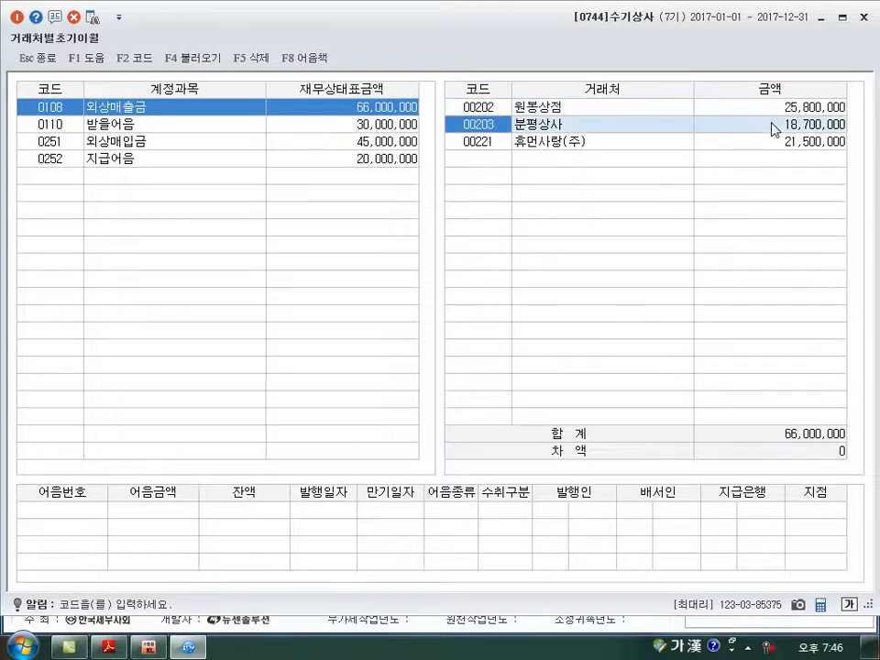
{"action": "left_click", "coordinate": [775, 130]}
{"action": "key", "text": "Return"}
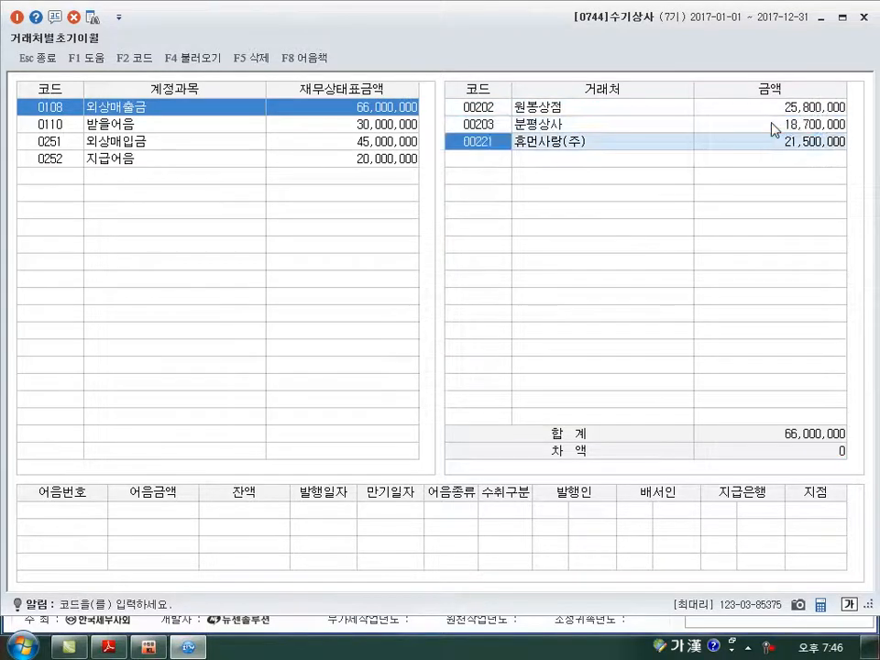
{"action": "key", "text": "Return"}
{"action": "key", "text": "Return"}
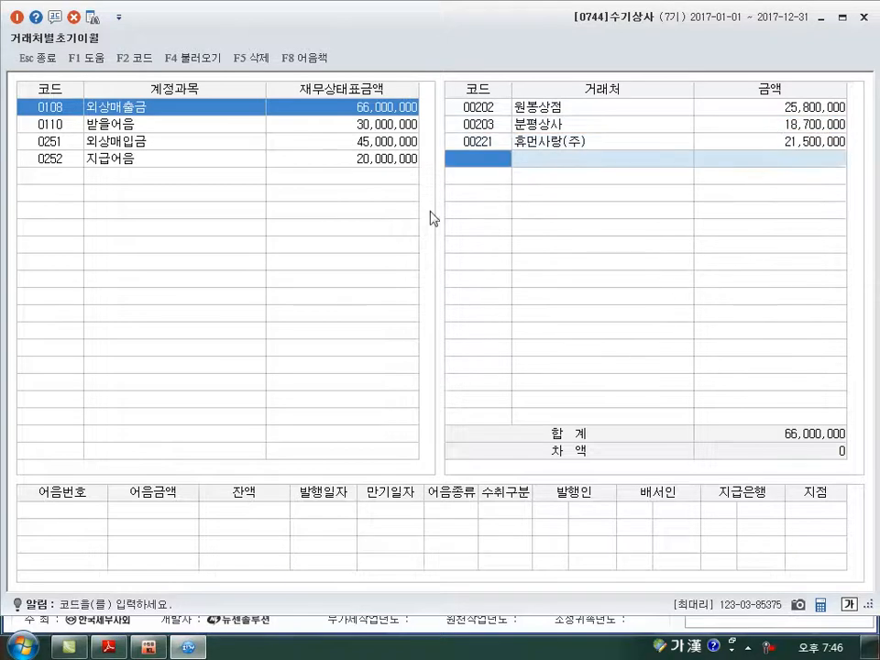
Add 사천건강(주) under 지급어음 with an opening balance of 2,100,000 and close 거래처별초기이월.
{"action": "left_click", "coordinate": [69, 164]}
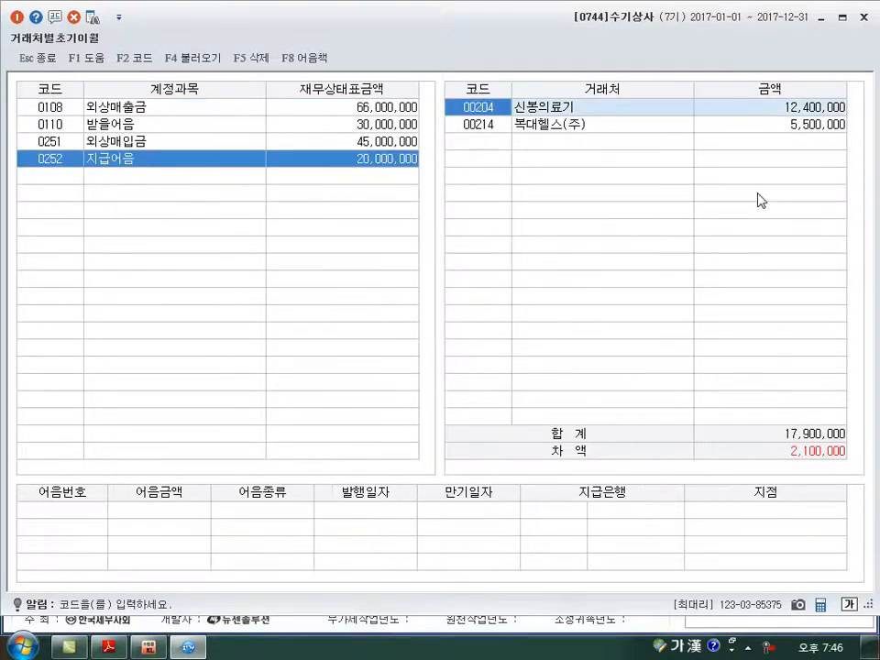
{"action": "key", "text": "Return"}
{"action": "key", "text": "Return"}
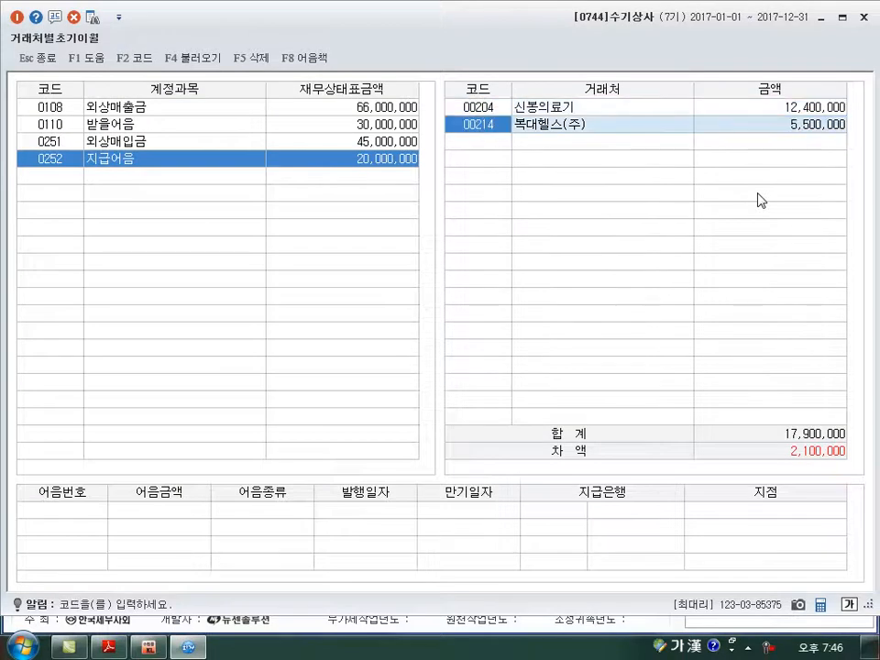
{"action": "key", "text": "Return"}
{"action": "key", "text": "Return"}
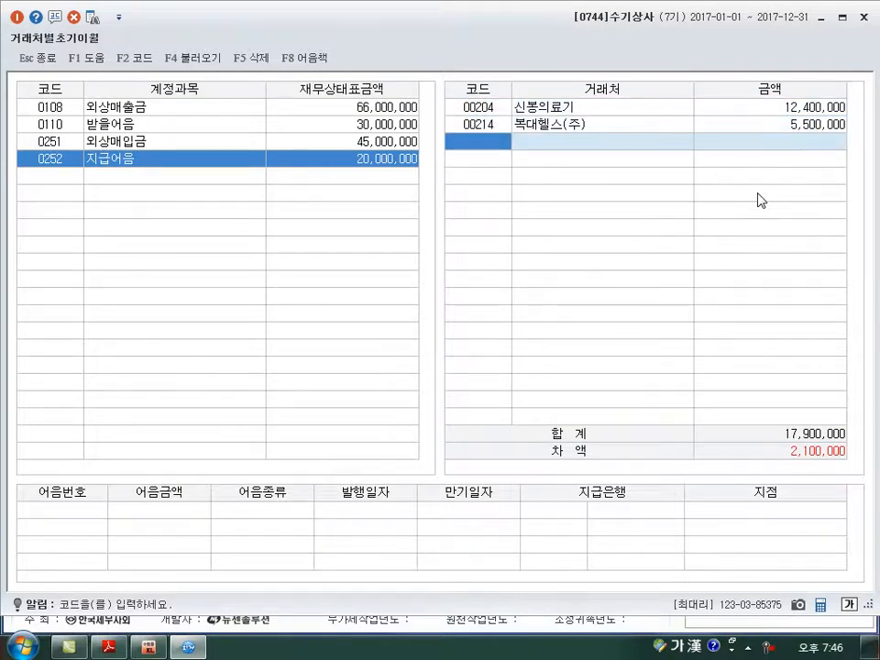
{"action": "key", "text": "F2"}
{"action": "type", "text": "사천"}
{"action": "key", "text": "Return"}
{"action": "type", "text": "2100000"}
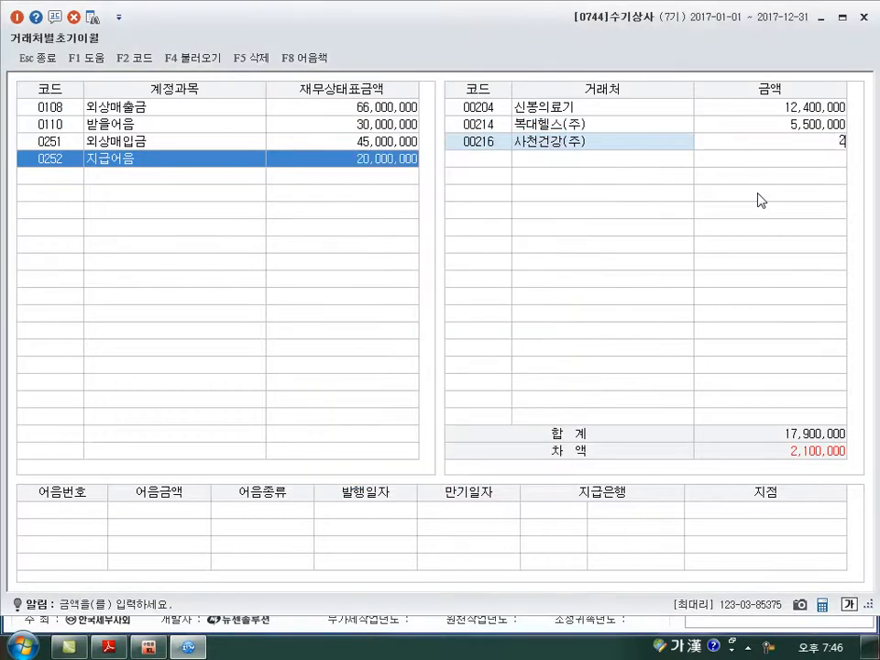
{"action": "key", "text": "Return"}
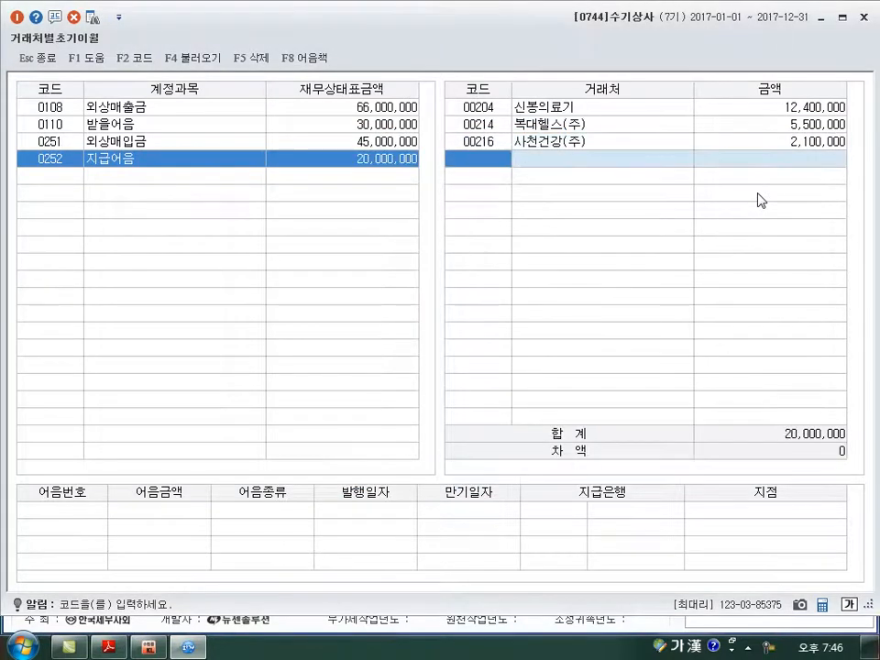
{"action": "left_click", "coordinate": [863, 17]}
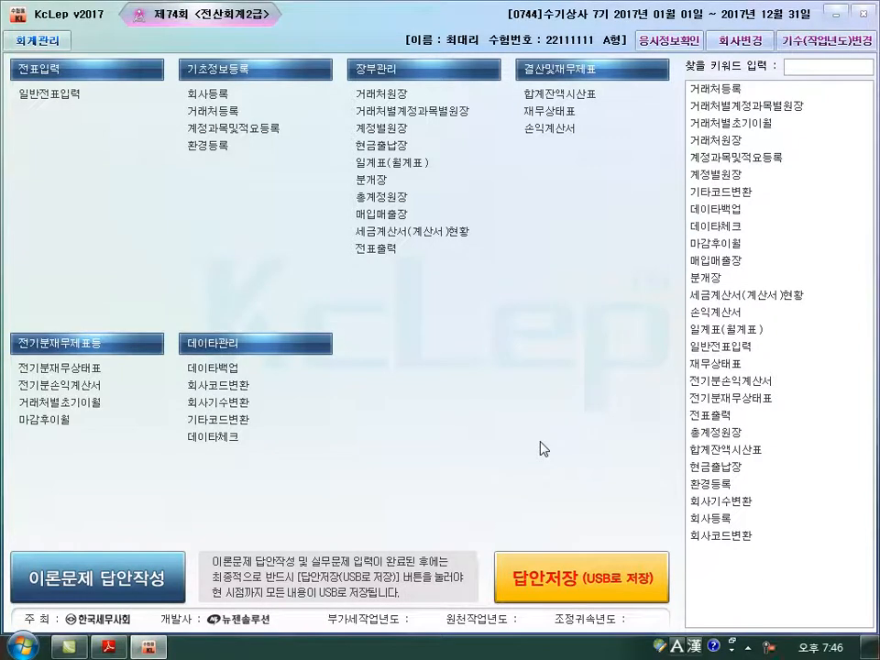
Consult the first transactions of exam section 문제4 and return to 일반전표입력 in KcLep.
{"action": "key", "text": "alt+Tab"}
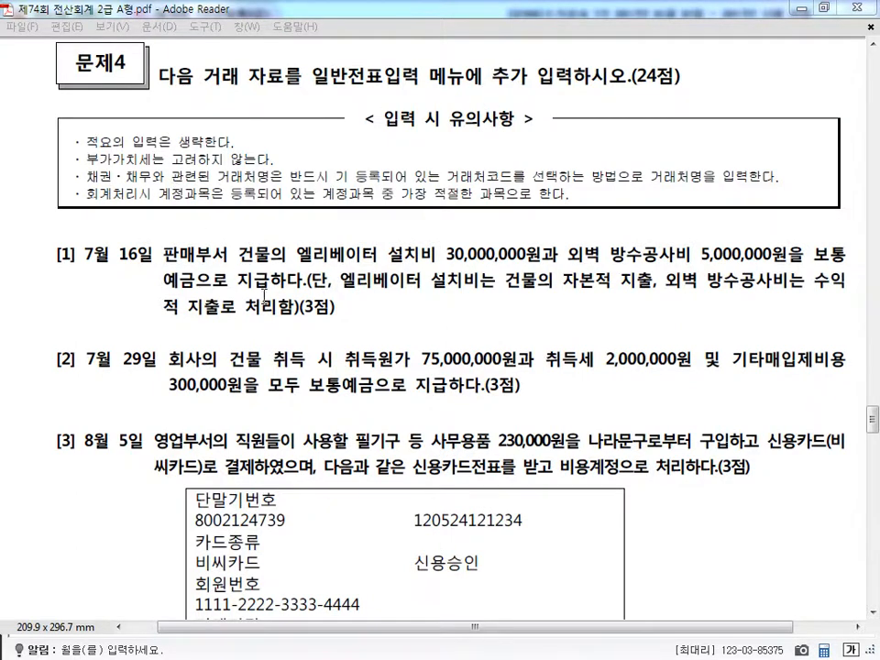
{"action": "scroll", "coordinate": [275, 248], "scroll_direction": "down", "scroll_amount": 4}
{"action": "key", "text": "alt+Tab"}
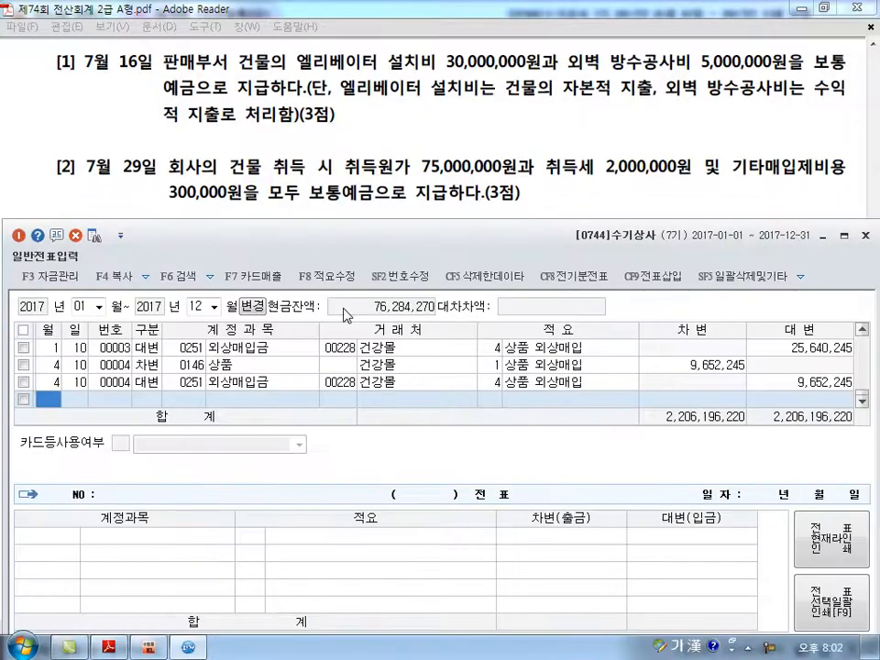
Enter a July 16 debit line of 30,000,000 to 건물 (0202) for the elevator installation.
{"action": "type", "text": "7"}
{"action": "key", "text": "Return"}
{"action": "type", "text": "16"}
{"action": "key", "text": "Return"}
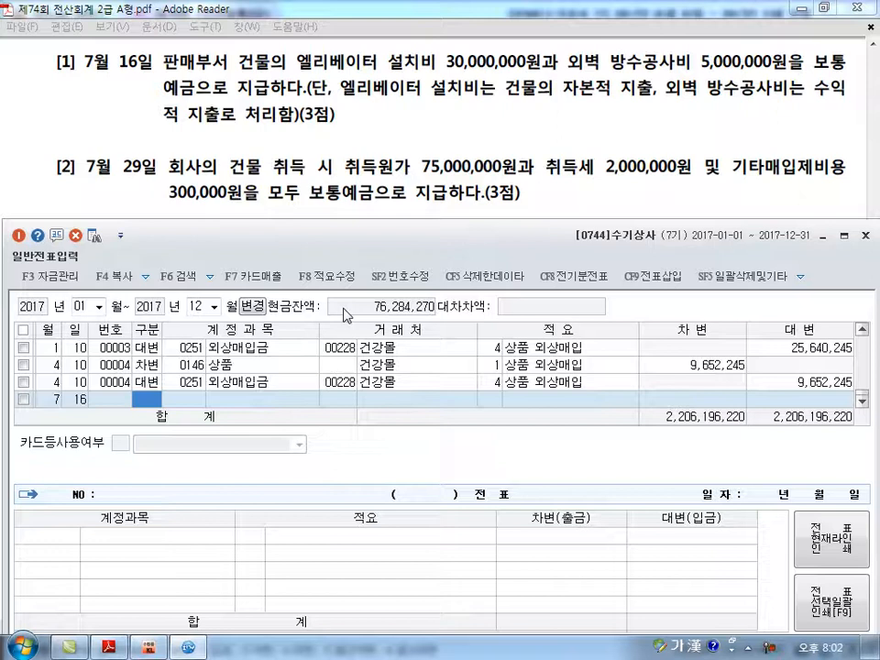
{"action": "type", "text": "3"}
{"action": "key", "text": "Return"}
{"action": "type", "text": "0202"}
{"action": "key", "text": "Return"}
{"action": "key", "text": "Return"}
{"action": "key", "text": "Return"}
{"action": "type", "text": "30++"}
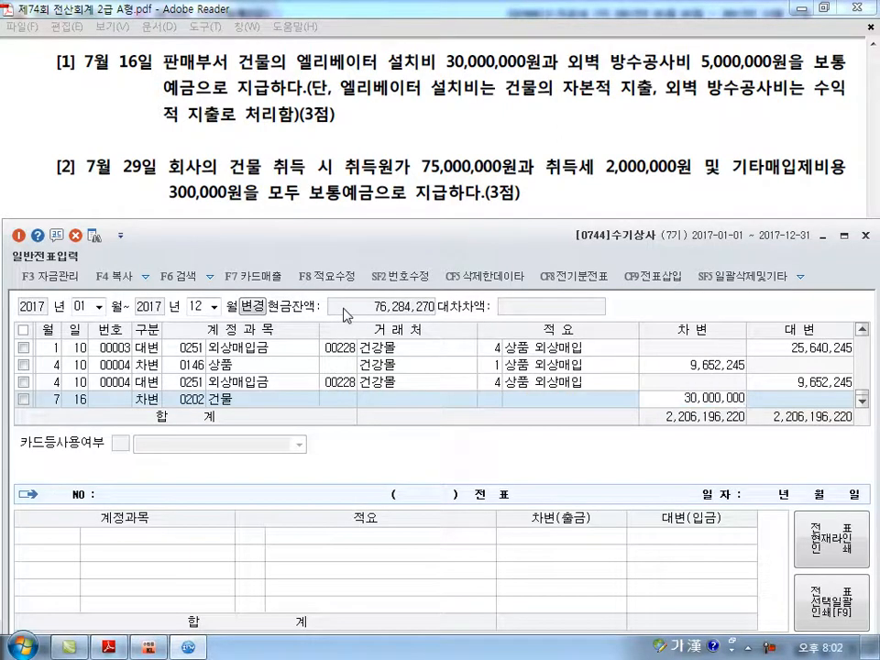
{"action": "key", "text": "Return"}
Add a July 16 debit line of 5,000,000 to 수선비 (0820) for the exterior wall waterproofing.
{"action": "type", "text": "7"}
{"action": "key", "text": "Return"}
{"action": "type", "text": "16"}
{"action": "key", "text": "Return"}
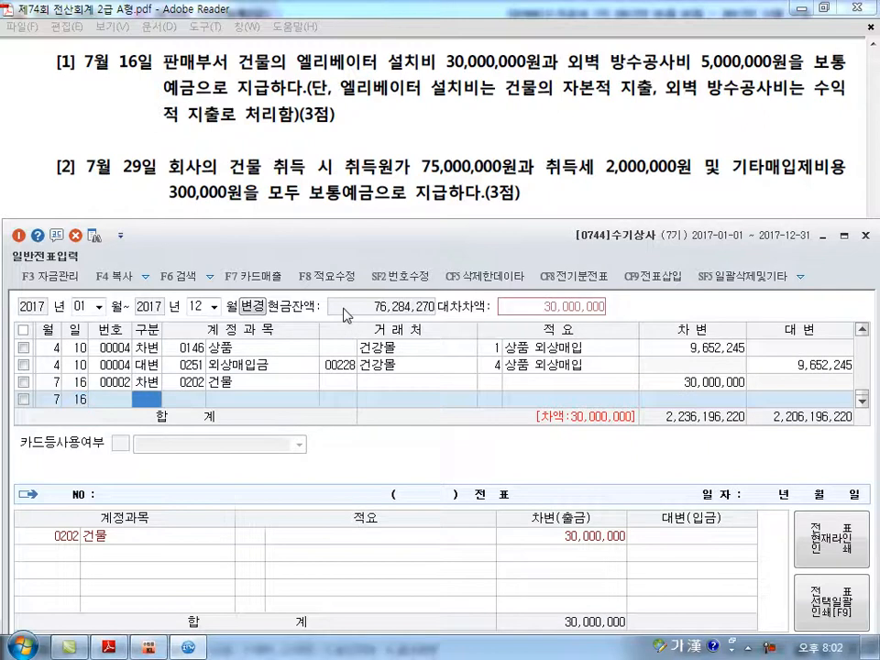
{"action": "type", "text": "3"}
{"action": "key", "text": "Return"}
{"action": "type", "text": "820"}
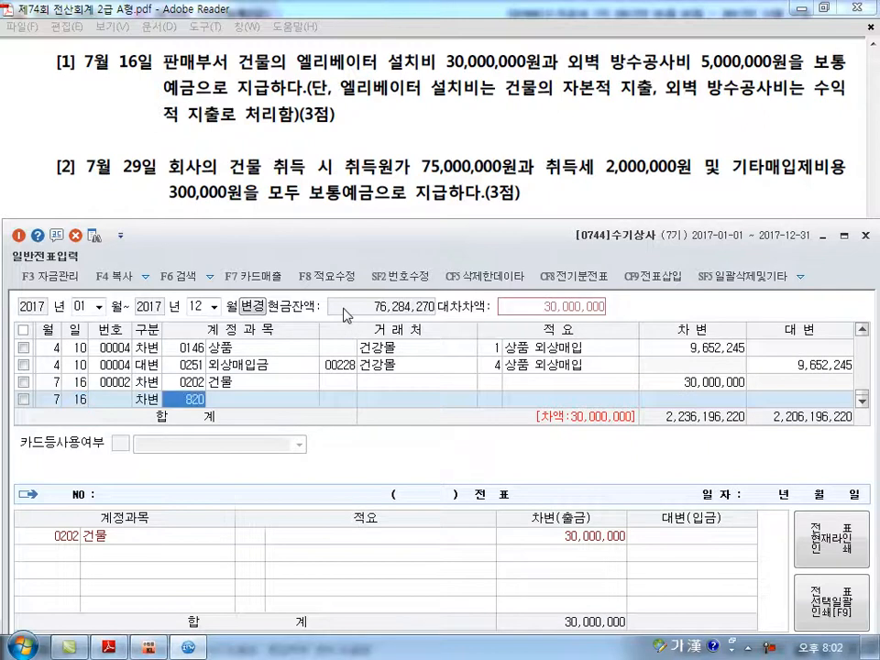
{"action": "key", "text": "Return"}
{"action": "key", "text": "Return"}
{"action": "key", "text": "Return"}
{"action": "type", "text": "5000000"}
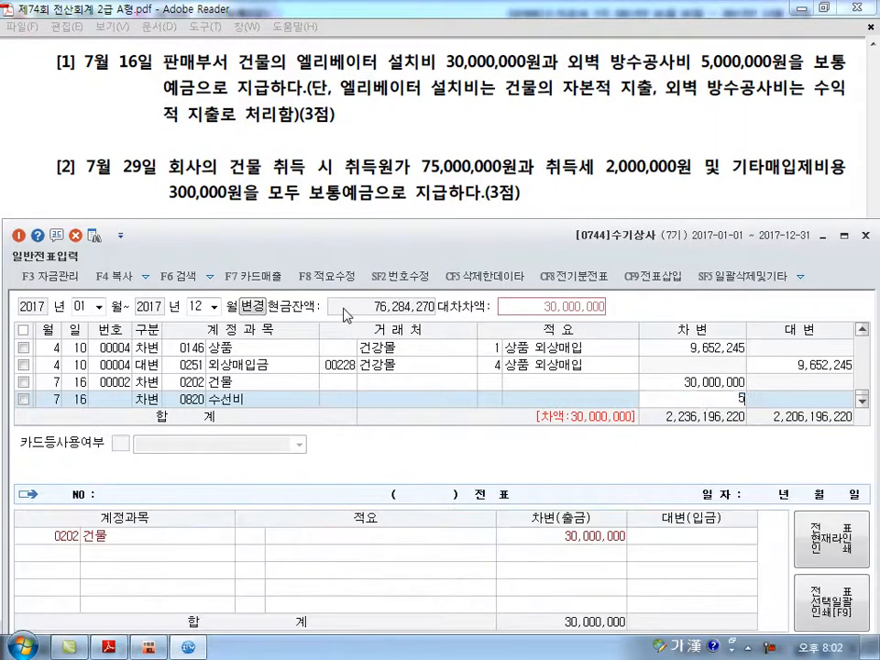
{"action": "key", "text": "Return"}
Balance the July 16 voucher with a credit line of 35,000,000 to 보통예금 (0103).
{"action": "type", "text": "7"}
{"action": "key", "text": "Return"}
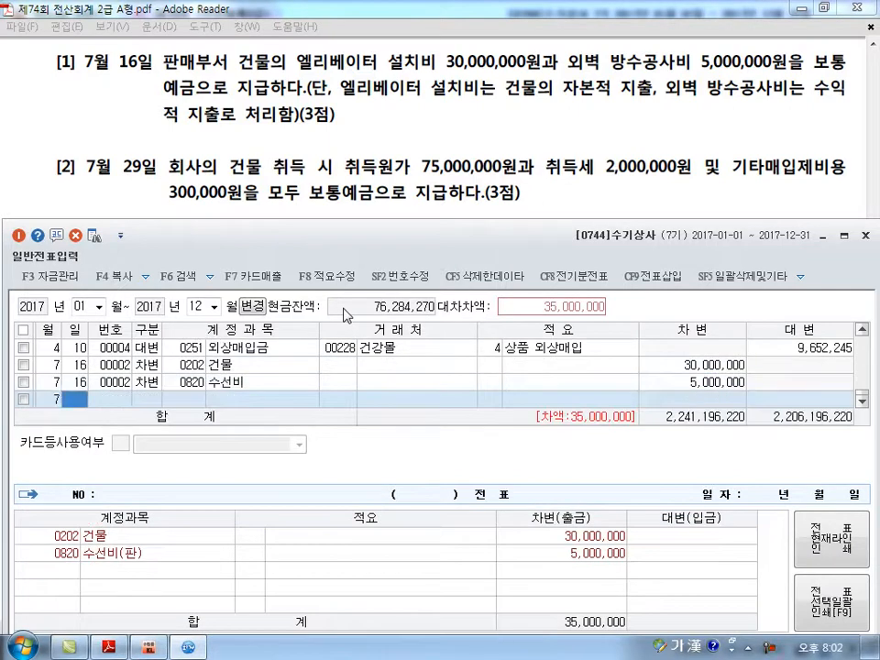
{"action": "type", "text": "16"}
{"action": "key", "text": "Return"}
{"action": "type", "text": "4"}
{"action": "key", "text": "Return"}
{"action": "type", "text": "103"}
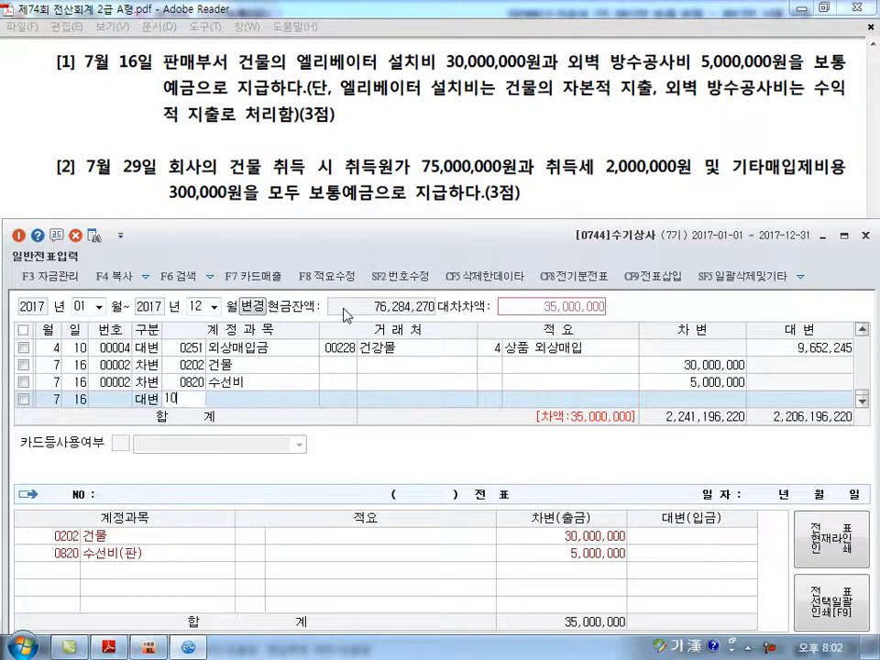
{"action": "key", "text": "Return"}
{"action": "key", "text": "Return"}
{"action": "key", "text": "Return"}
{"action": "key", "text": "Return"}
{"action": "key", "text": "Return"}
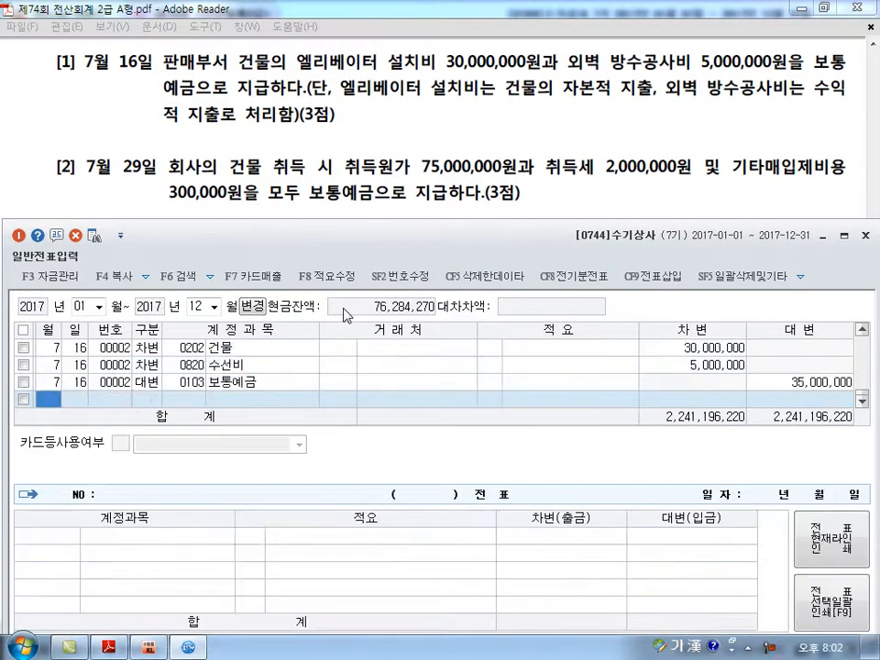
Enter a July 29 debit line of 77,300,000 to 건물 (0202) for the building acquisition.
{"action": "type", "text": "7"}
{"action": "key", "text": "Return"}
{"action": "type", "text": "29"}
{"action": "key", "text": "Return"}
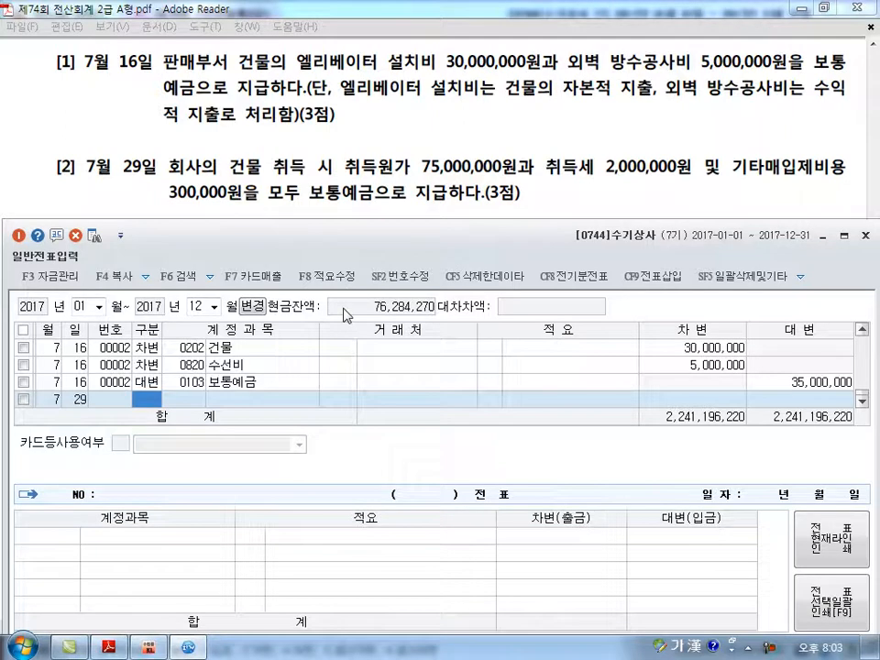
{"action": "type", "text": "3"}
{"action": "key", "text": "Return"}
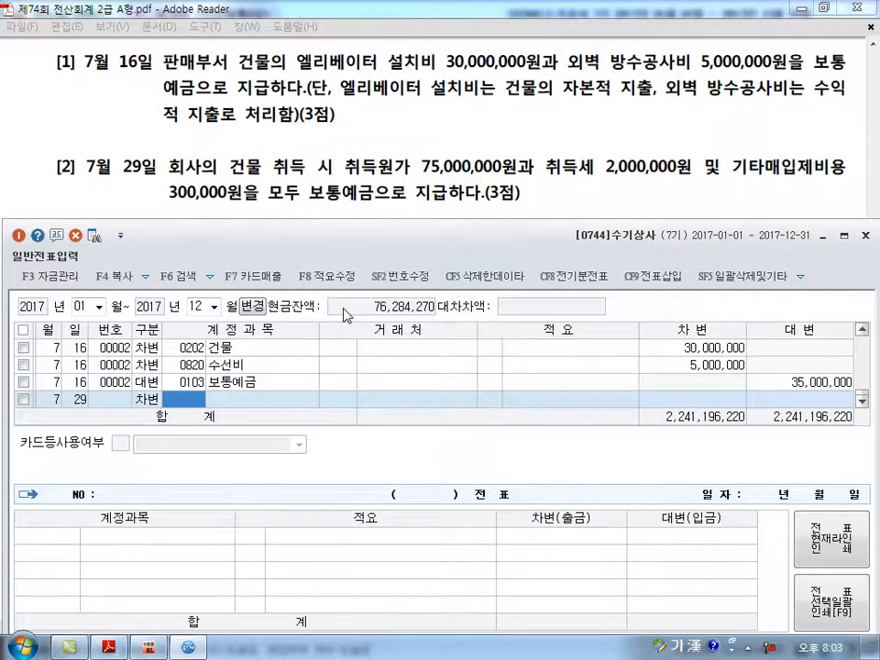
{"action": "type", "text": "202"}
{"action": "key", "text": "Return"}
{"action": "key", "text": "Return"}
{"action": "key", "text": "Return"}
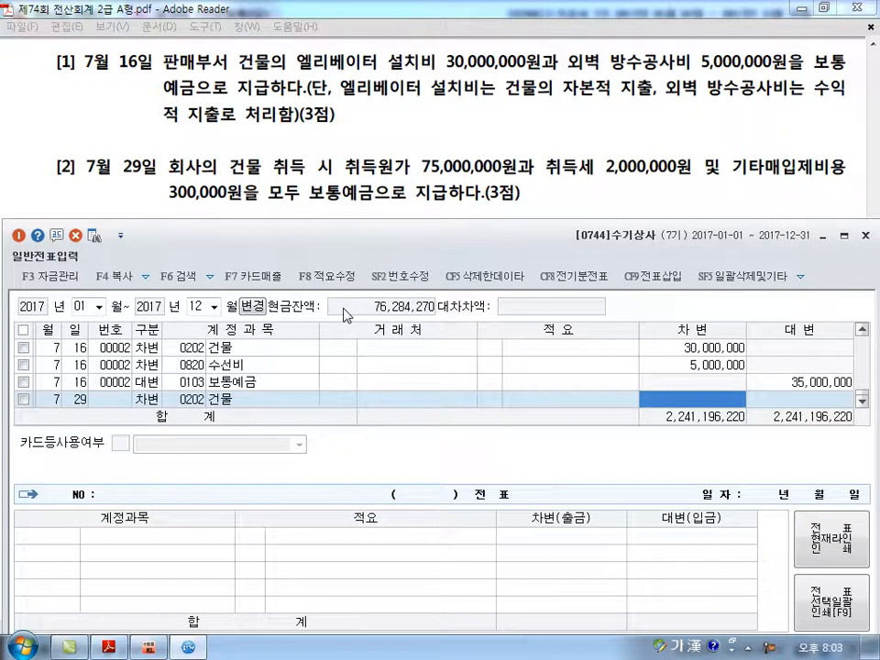
{"action": "type", "text": "77300000"}
{"action": "key", "text": "Return"}
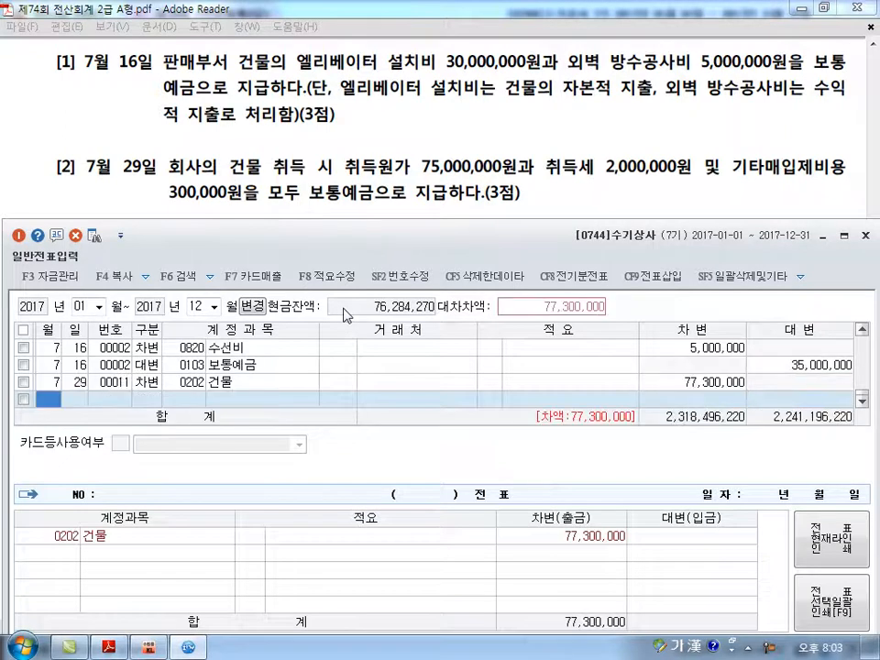
Balance the July 29 voucher with a credit line of 77,300,000 to 보통예금 (0103).
{"action": "key", "text": "Return"}
{"action": "key", "text": "Return"}
{"action": "key", "text": "4"}
{"action": "key", "text": "Return"}
{"action": "type", "text": "103"}
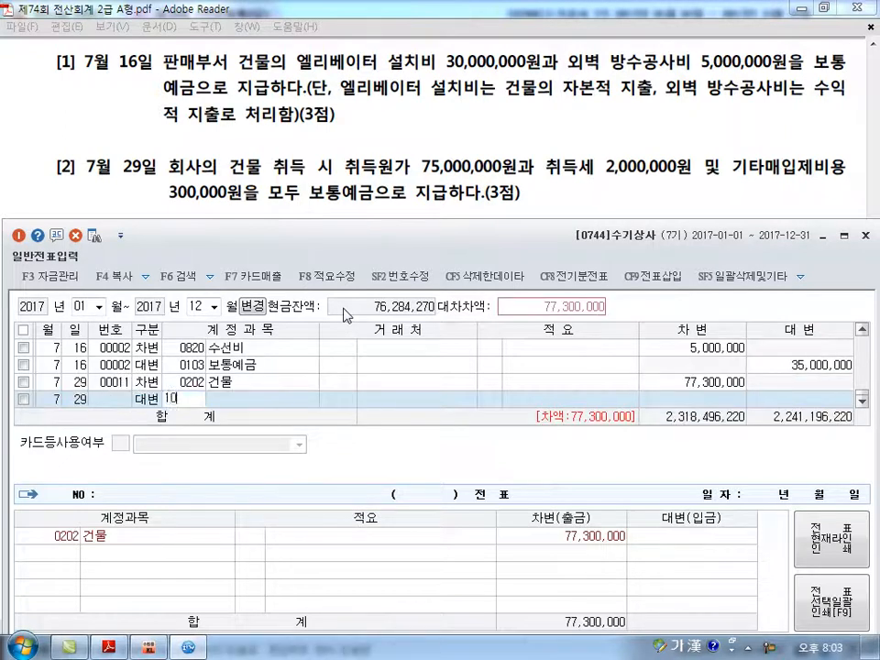
{"action": "key", "text": "Return"}
{"action": "key", "text": "Return"}
{"action": "key", "text": "Return"}
{"action": "key", "text": "Return"}
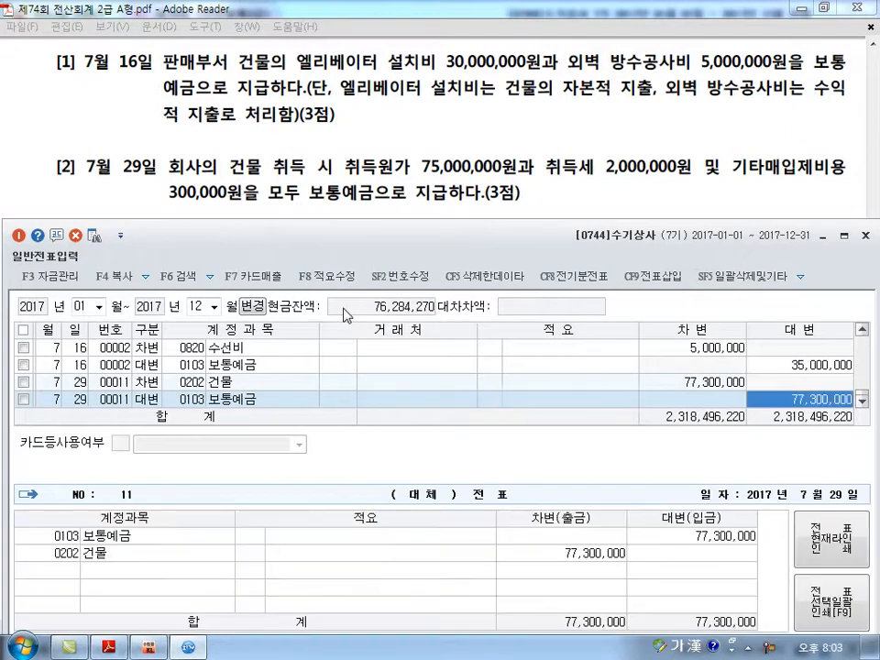
Consult exam transaction [3] with its card slip and return to 일반전표입력.
{"action": "key", "text": "alt+Tab"}
{"action": "scroll", "coordinate": [344, 309], "scroll_direction": "down", "scroll_amount": 3}
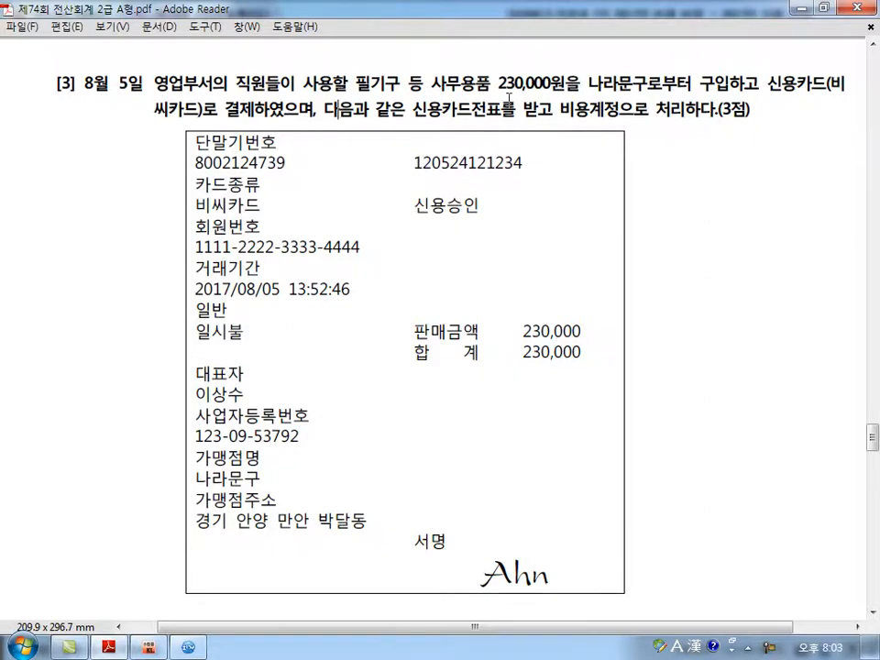
{"action": "left_click", "coordinate": [190, 648]}
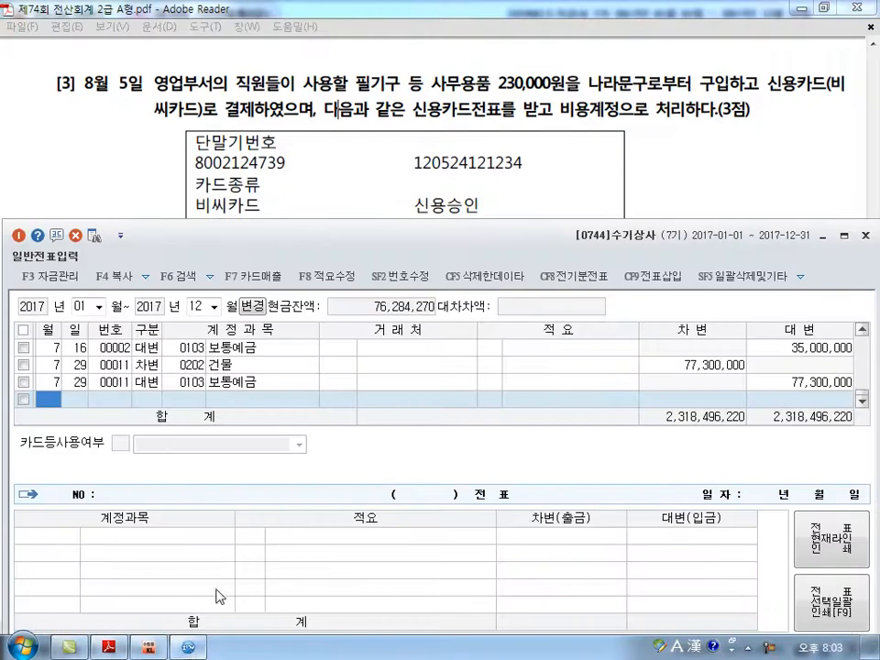
Enter an August 5 debit line of 230,000 to the 판매관리비 account 소모품비 (0830).
{"action": "type", "text": "8"}
{"action": "key", "text": "Return"}
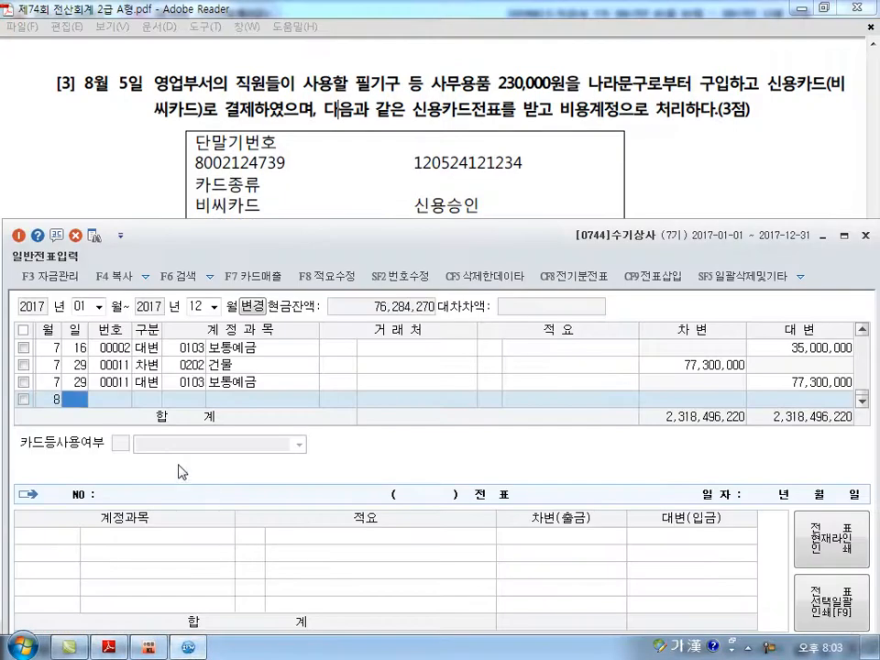
{"action": "type", "text": "5"}
{"action": "key", "text": "Return"}
{"action": "type", "text": "3"}
{"action": "key", "text": "Return"}
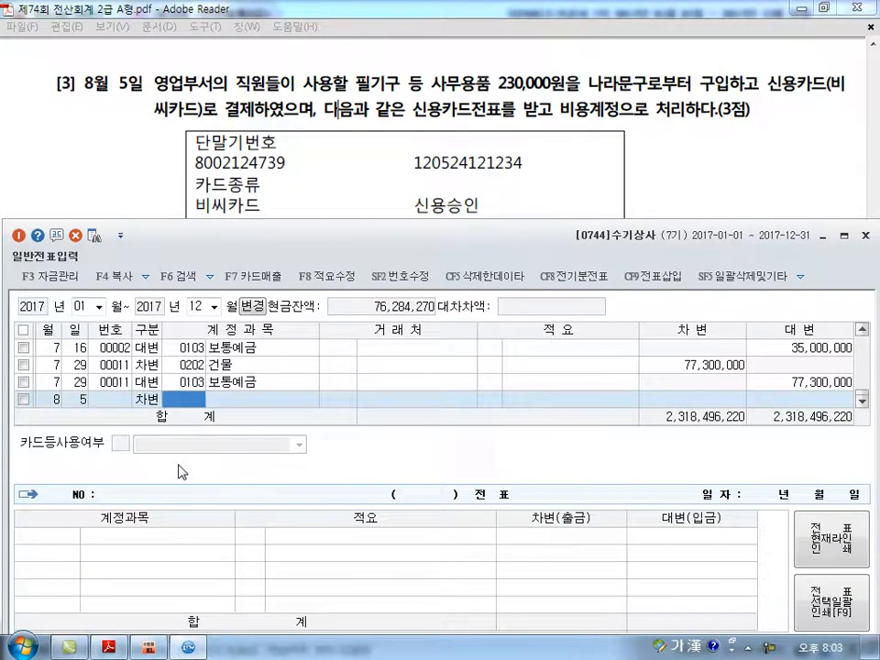
{"action": "type", "text": "소모"}
{"action": "key", "text": "Return"}
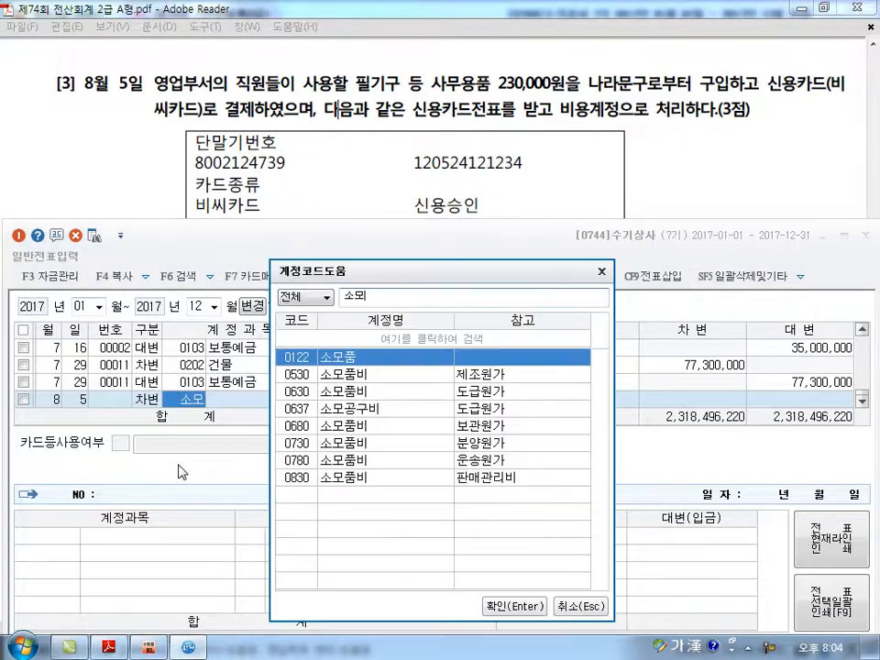
{"action": "key", "text": "Down"}
{"action": "key", "text": "Down"}
{"action": "key", "text": "Down"}
{"action": "key", "text": "Down"}
{"action": "key", "text": "Down"}
{"action": "key", "text": "Down"}
{"action": "key", "text": "Down"}
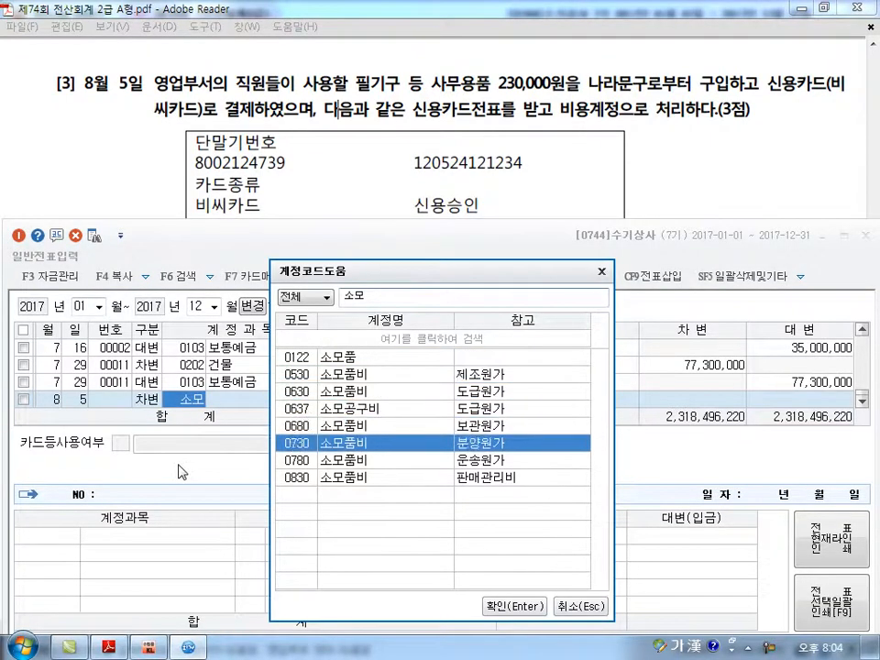
{"action": "key", "text": "Return"}
{"action": "key", "text": "Return"}
{"action": "key", "text": "Return"}
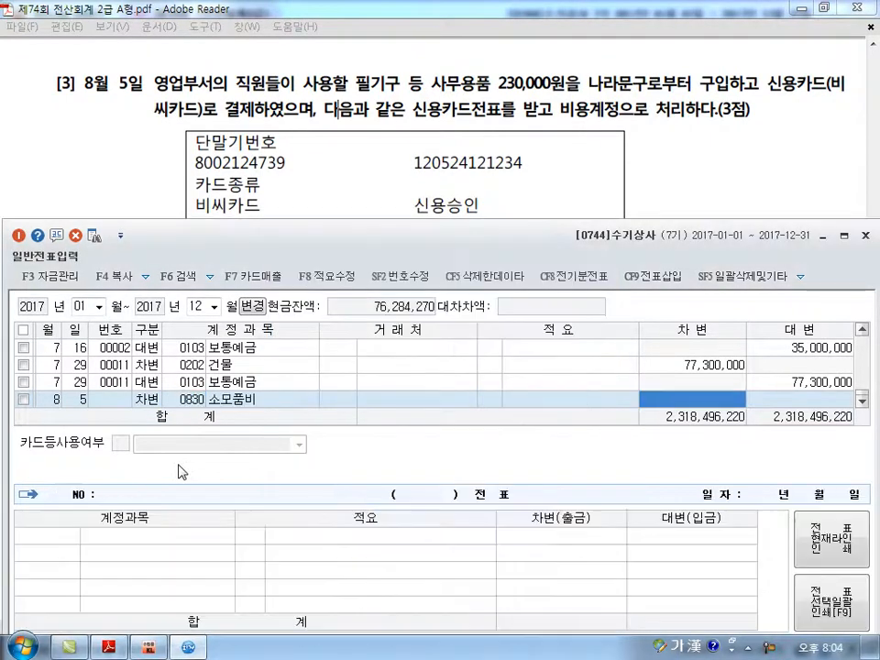
{"action": "type", "text": "230,000"}
{"action": "key", "text": "Return"}
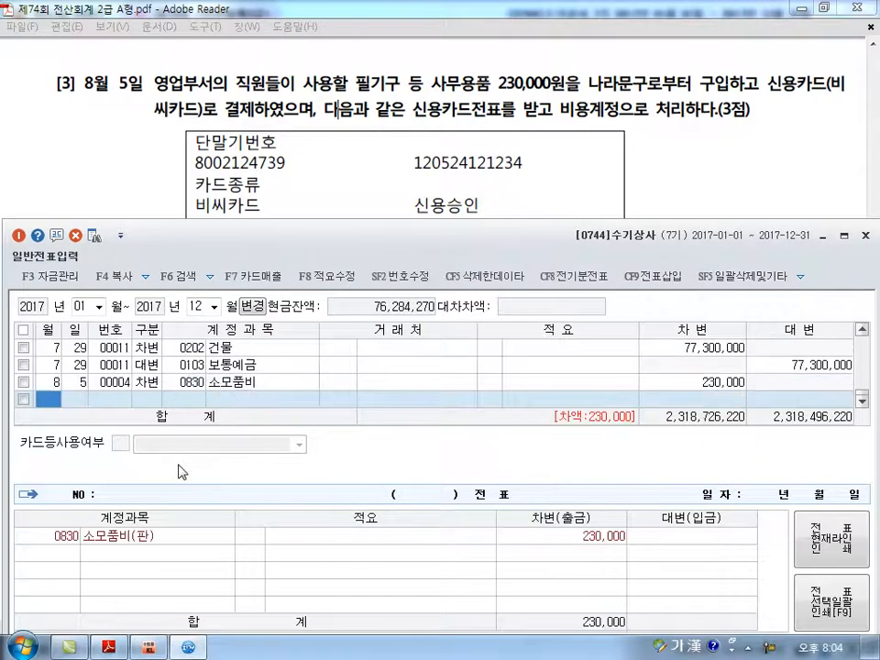
Balance the August 5 voucher with a credit line of 230,000 to 미지급금 (0253), with 비씨카드 as the client.
{"action": "type", "text": "5"}
{"action": "key", "text": "Return"}
{"action": "type", "text": "4"}
{"action": "key", "text": "Return"}
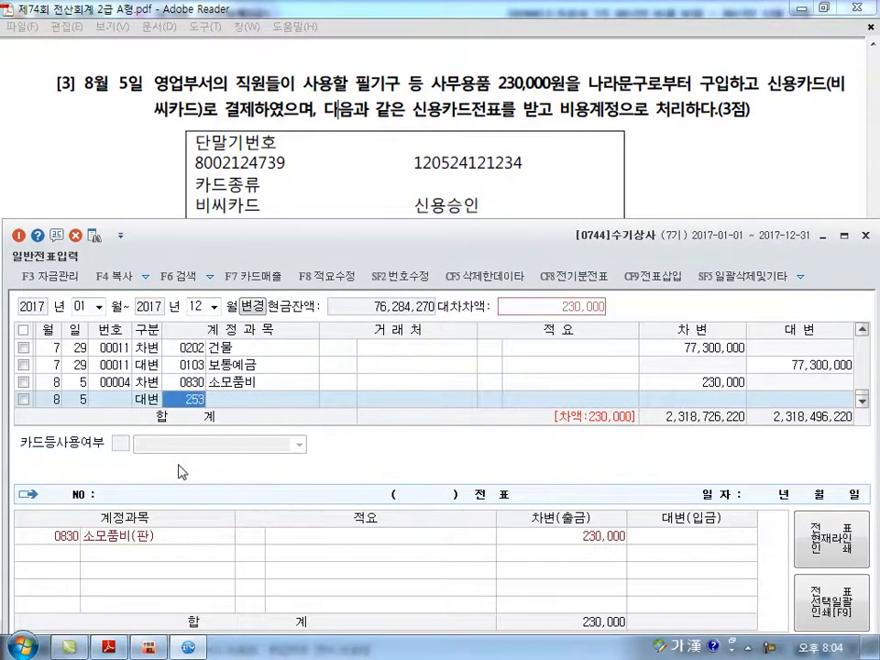
{"action": "type", "text": "253"}
{"action": "key", "text": "Return"}
{"action": "type", "text": "비씨"}
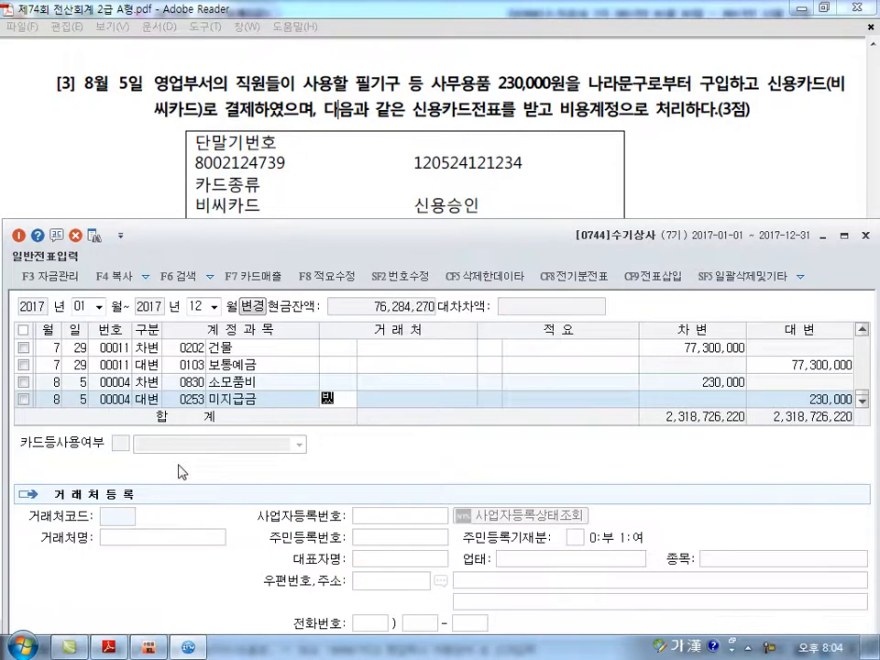
{"action": "key", "text": "Return"}
{"action": "key", "text": "Return"}
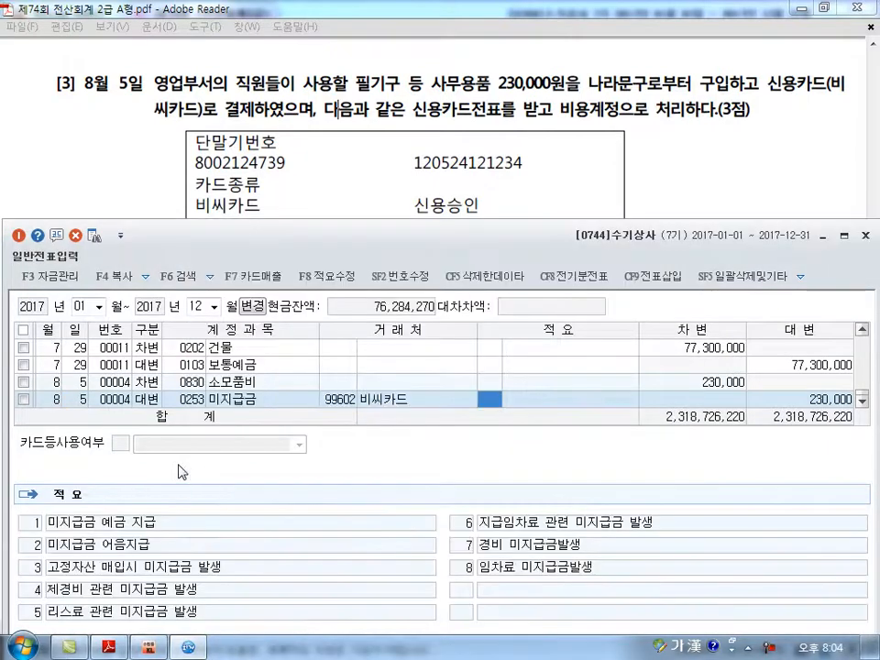
{"action": "key", "text": "Left"}
{"action": "key", "text": "Left"}
{"action": "key", "text": "Left"}
{"action": "key", "text": "Up"}
{"action": "key", "text": "Right"}
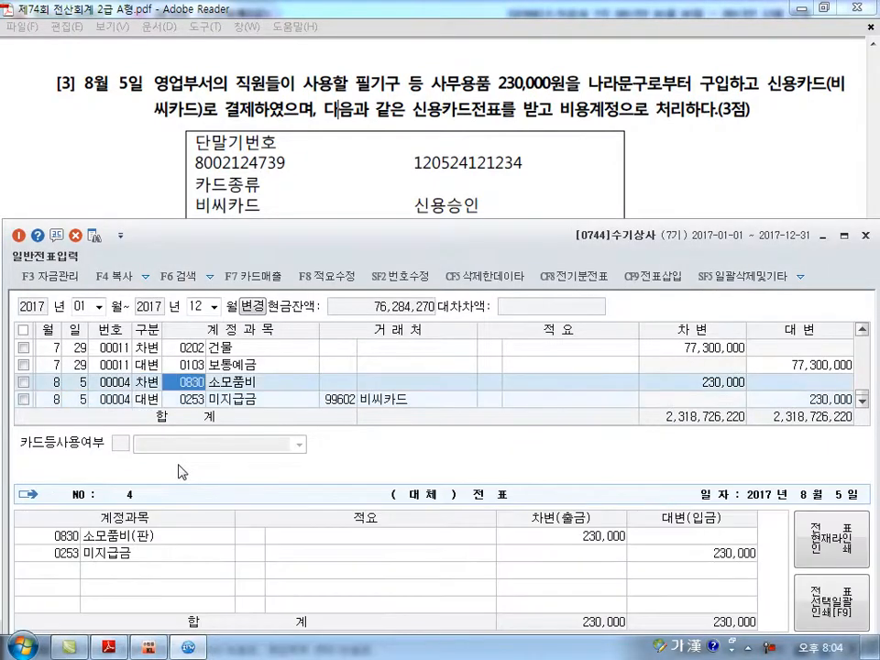
{"action": "type", "text": "사무"}
{"action": "key", "text": "Return"}
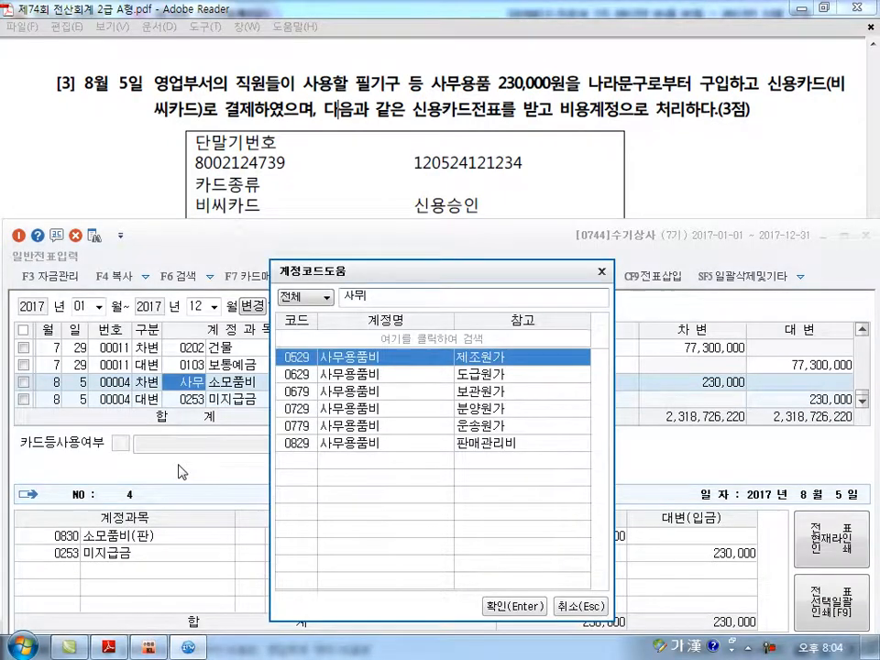
{"action": "key", "text": "Down"}
{"action": "key", "text": "Down"}
{"action": "key", "text": "Down"}
{"action": "key", "text": "Down"}
{"action": "key", "text": "Down"}
{"action": "type", "text": "ㅓㅓ"}
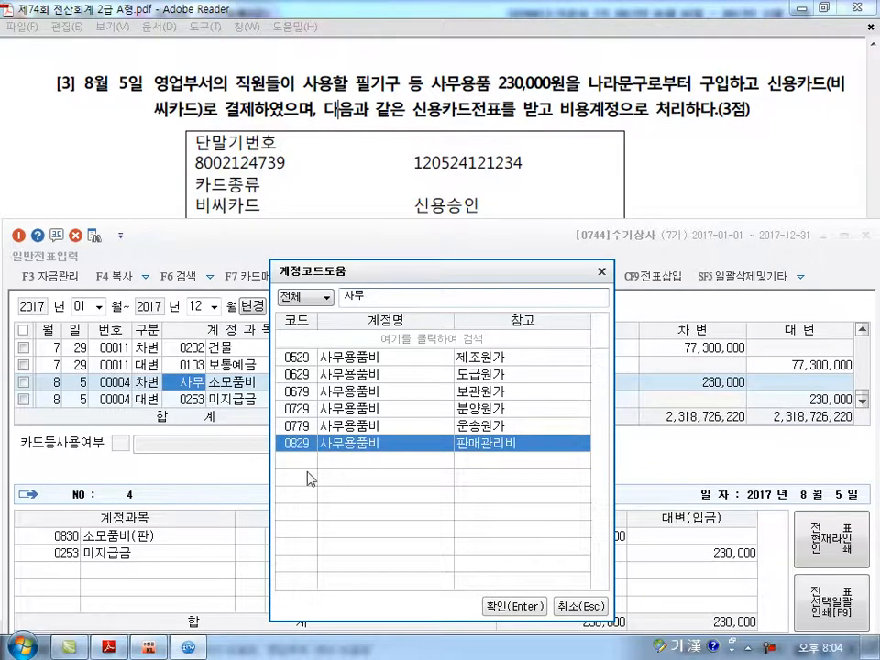
{"action": "key", "text": "BackSpace"}
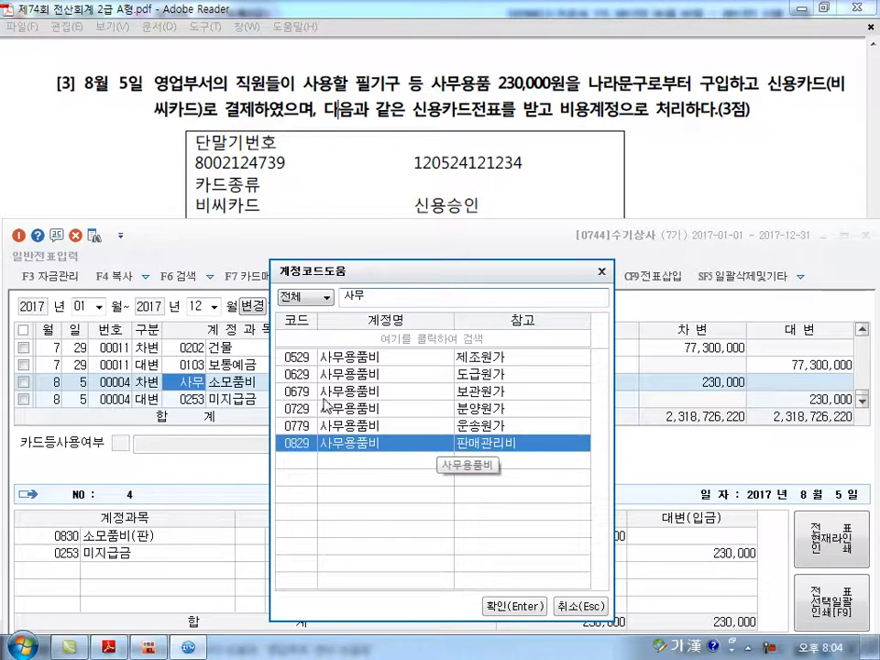
{"action": "left_click", "coordinate": [585, 606]}
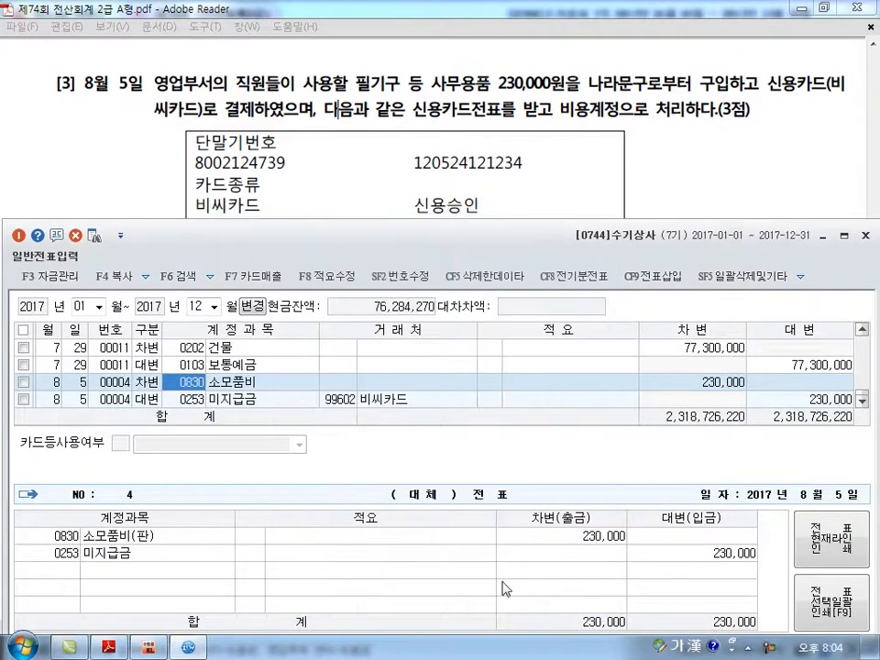
Consult exam transaction [4] and enter an August 18 credit line of 200,000 to 현금 (0101).
{"action": "scroll", "coordinate": [204, 400], "scroll_direction": "down", "scroll_amount": 1}
{"action": "left_click", "coordinate": [195, 400]}
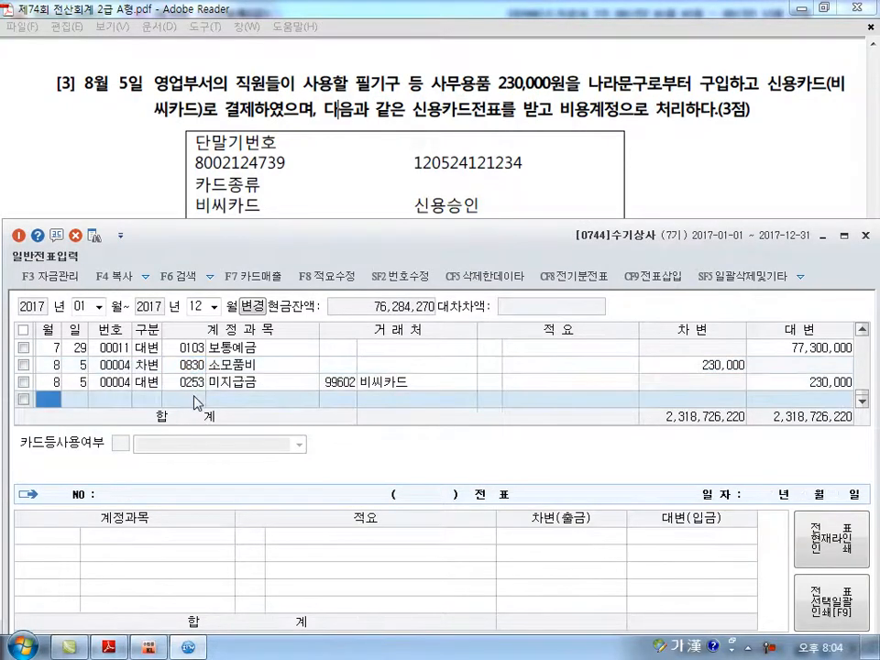
{"action": "scroll", "coordinate": [195, 401], "scroll_direction": "down", "scroll_amount": 5}
{"action": "type", "text": "8"}
{"action": "key", "text": "Return"}
{"action": "type", "text": "18"}
{"action": "key", "text": "Return"}
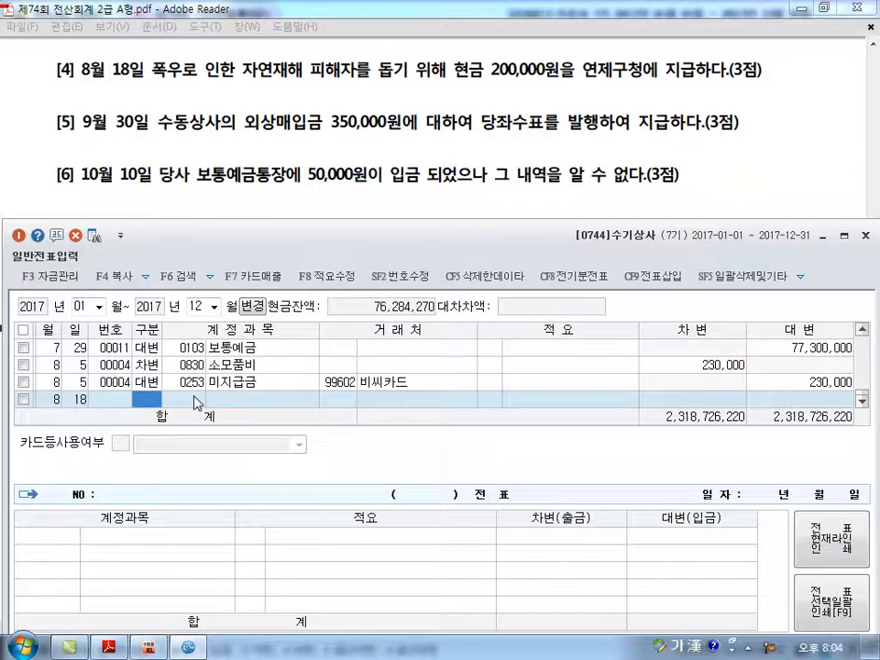
{"action": "type", "text": "4"}
{"action": "key", "text": "Return"}
{"action": "type", "text": "101"}
{"action": "key", "text": "Return"}
{"action": "key", "text": "Return"}
{"action": "key", "text": "Return"}
{"action": "type", "text": "200000"}
{"action": "key", "text": "Return"}
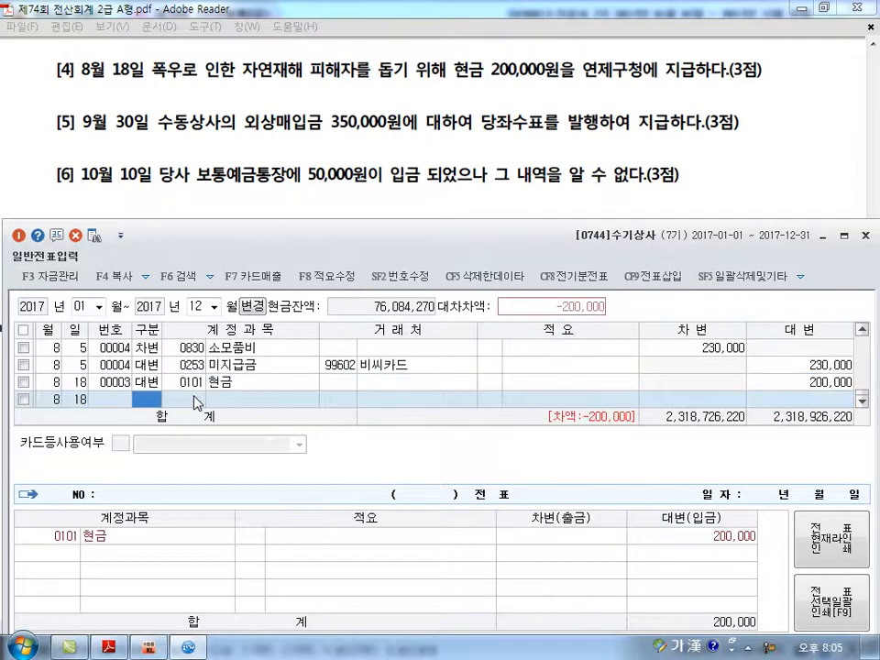
Balance the August 18 voucher with a debit line of 200,000 to 기부금 (0953), leaving the client blank.
{"action": "type", "text": "3"}
{"action": "key", "text": "Return"}
{"action": "type", "text": "953"}
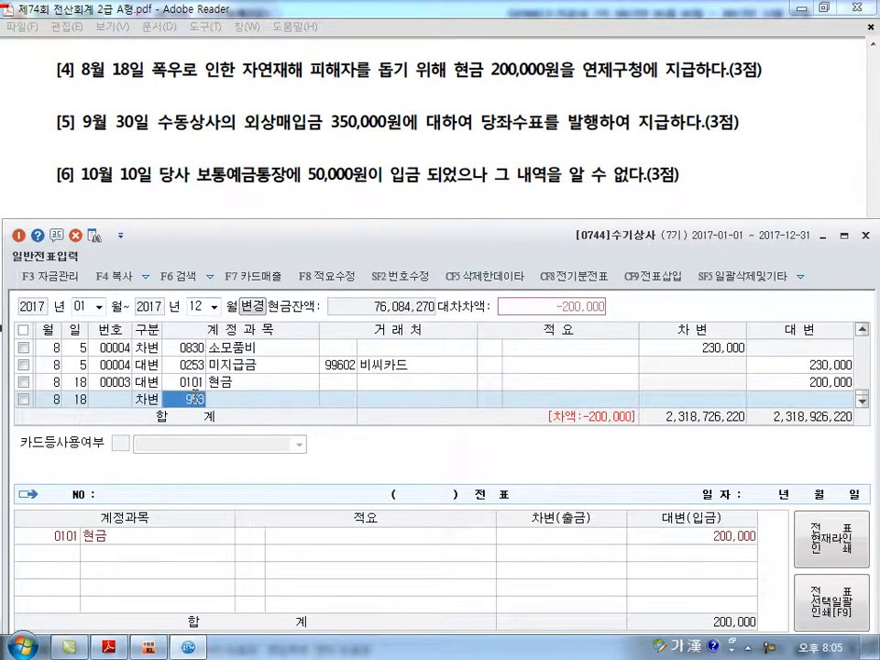
{"action": "key", "text": "Return"}
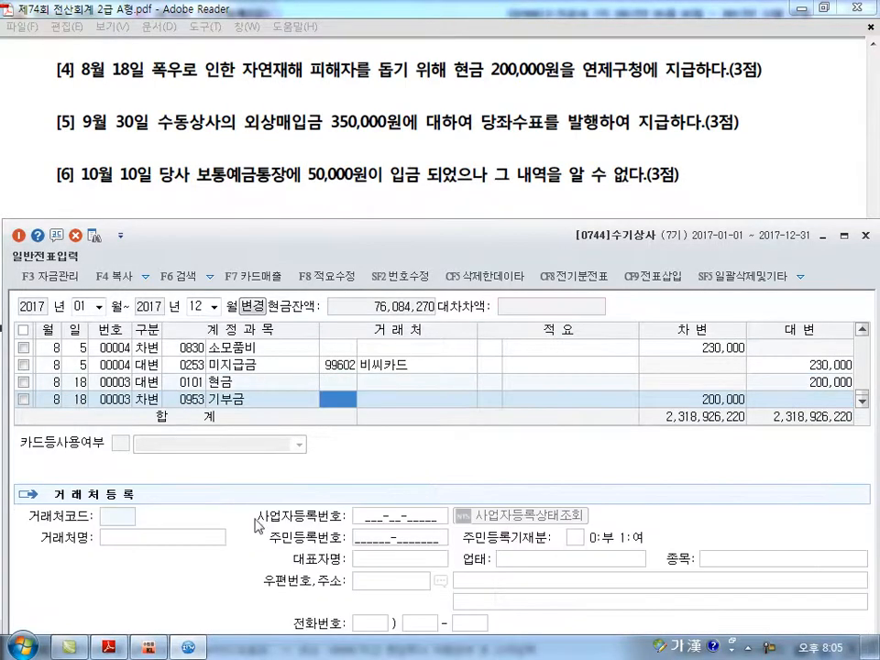
{"action": "key", "text": "Return"}
{"action": "key", "text": "Return"}
{"action": "key", "text": "Return"}
Enter a September 30 debit line of 350,000 to 외상매입금 (0251), with 수동상사 as the client.
{"action": "type", "text": "9"}
{"action": "key", "text": "Return"}
{"action": "type", "text": "30"}
{"action": "key", "text": "Return"}
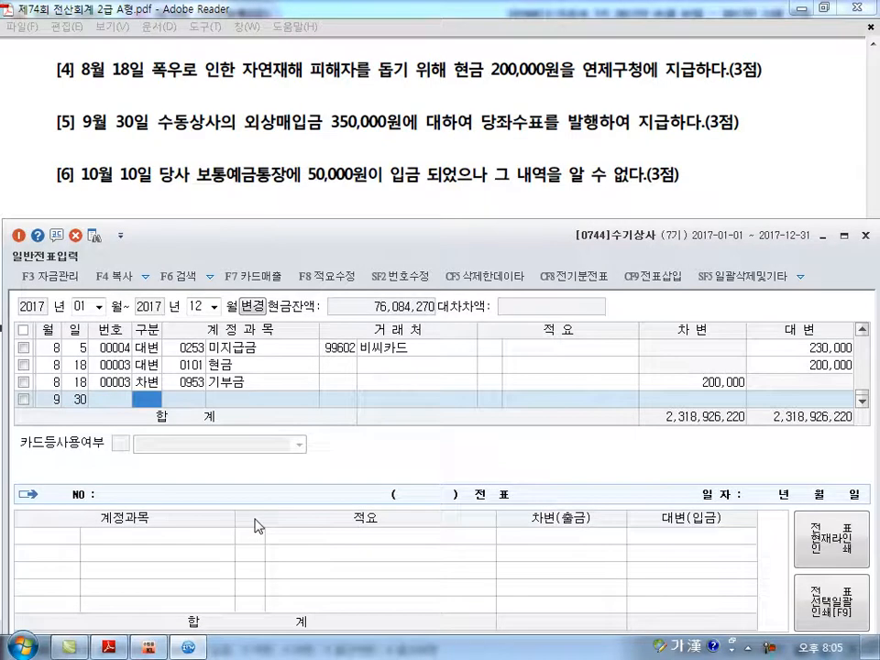
{"action": "type", "text": "3"}
{"action": "key", "text": "Return"}
{"action": "type", "text": "251"}
{"action": "key", "text": "Return"}
{"action": "type", "text": "수동"}
{"action": "key", "text": "Return"}
{"action": "key", "text": "Return"}
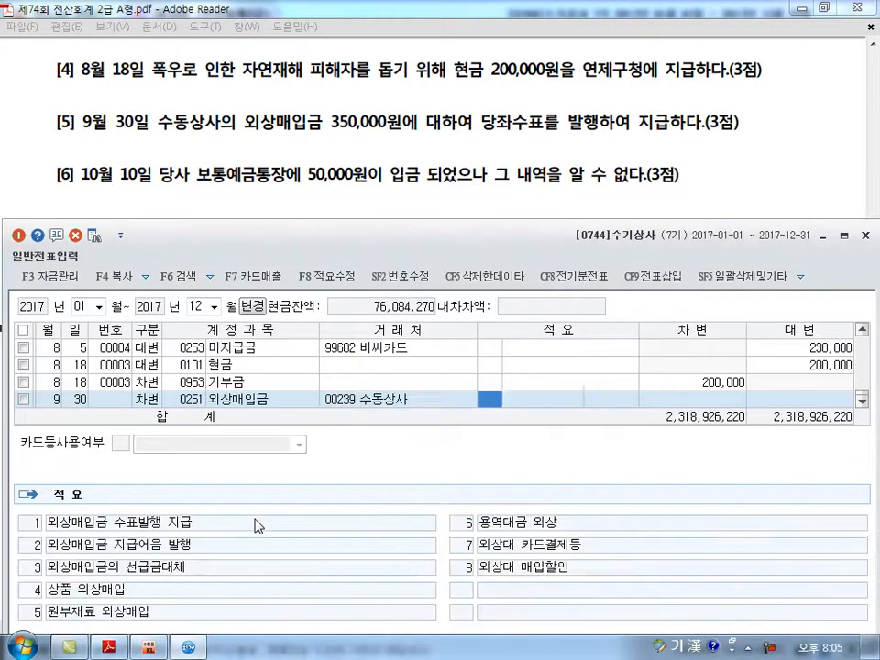
{"action": "key", "text": "Return"}
{"action": "type", "text": "3500000"}
{"action": "key", "text": "Return"}
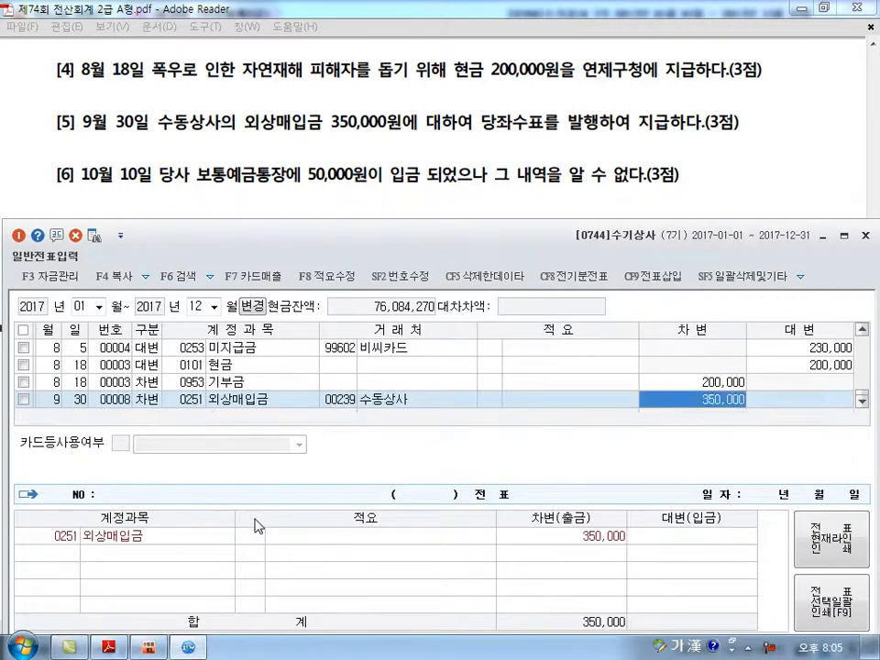
Balance the September 30 voucher with a credit line of 350,000 to 당좌예금 (0102).
{"action": "type", "text": "9"}
{"action": "key", "text": "Return"}
{"action": "type", "text": "30"}
{"action": "key", "text": "Return"}
{"action": "type", "text": "4"}
{"action": "key", "text": "Return"}
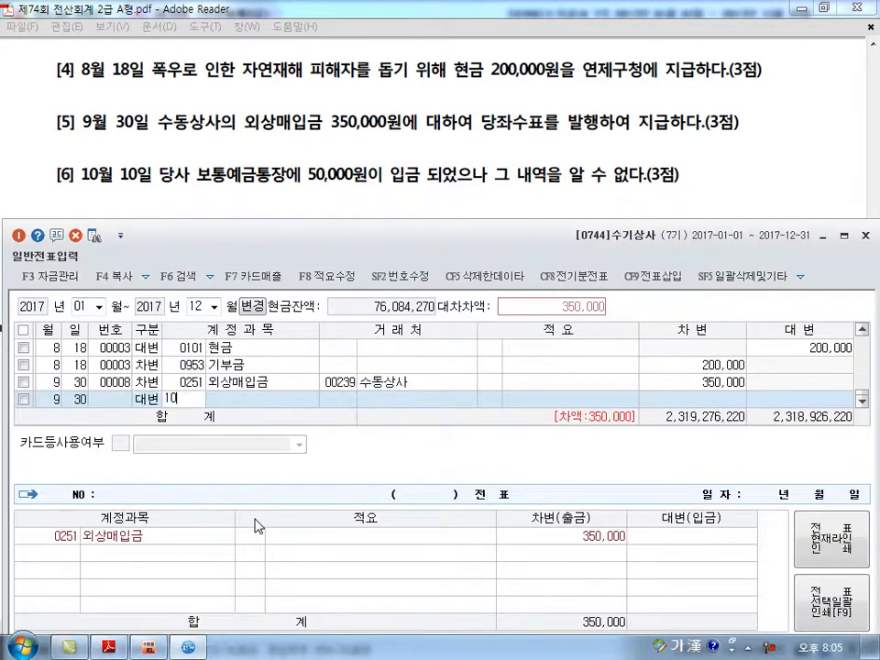
{"action": "type", "text": "102"}
{"action": "key", "text": "Return"}
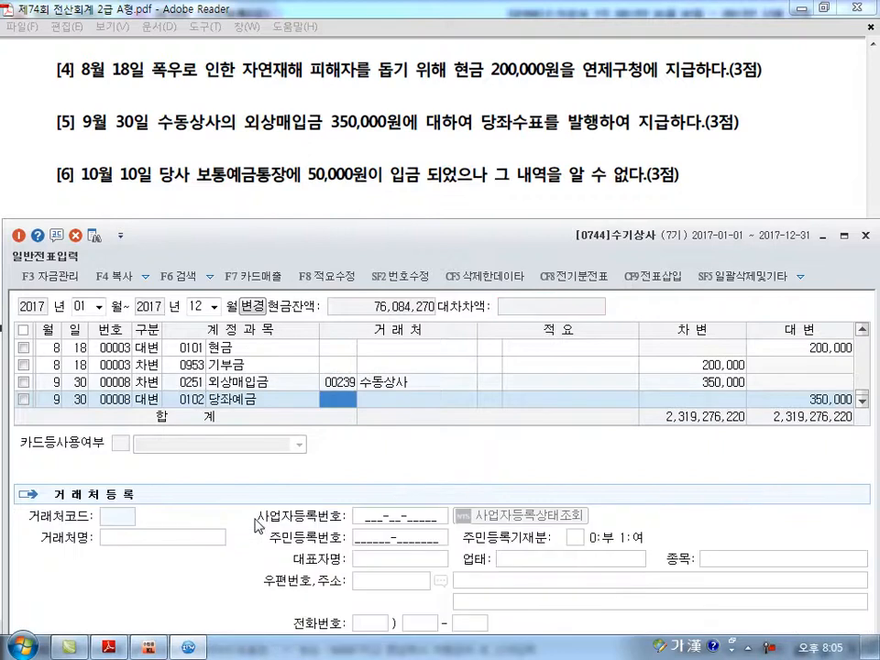
Clear the client 수동상사 from the September 30 당좌예금 line and complete the line.
{"action": "key", "text": "Return"}
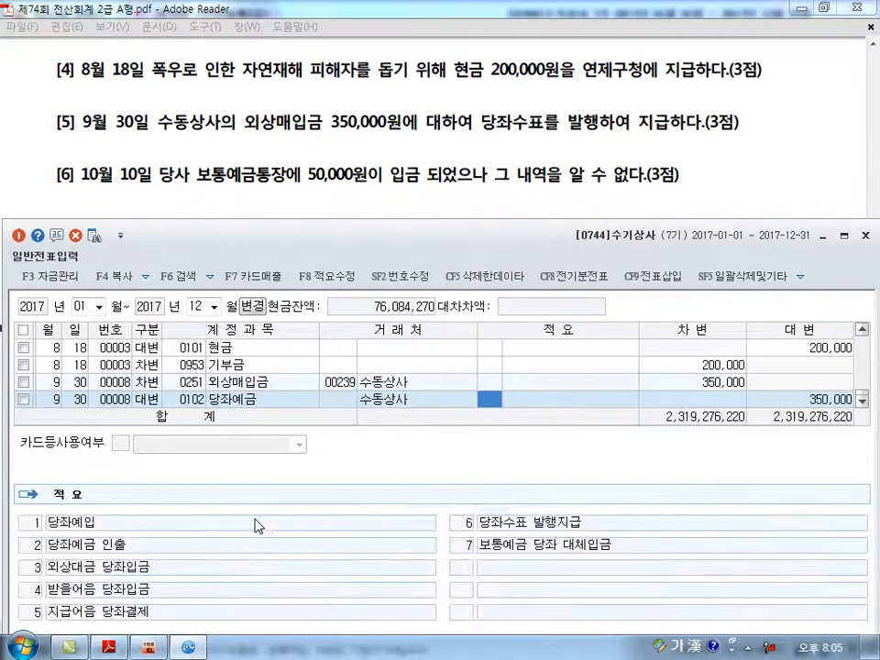
{"action": "key", "text": "Left"}
{"action": "key", "text": "Delete"}
{"action": "key", "text": "Return"}
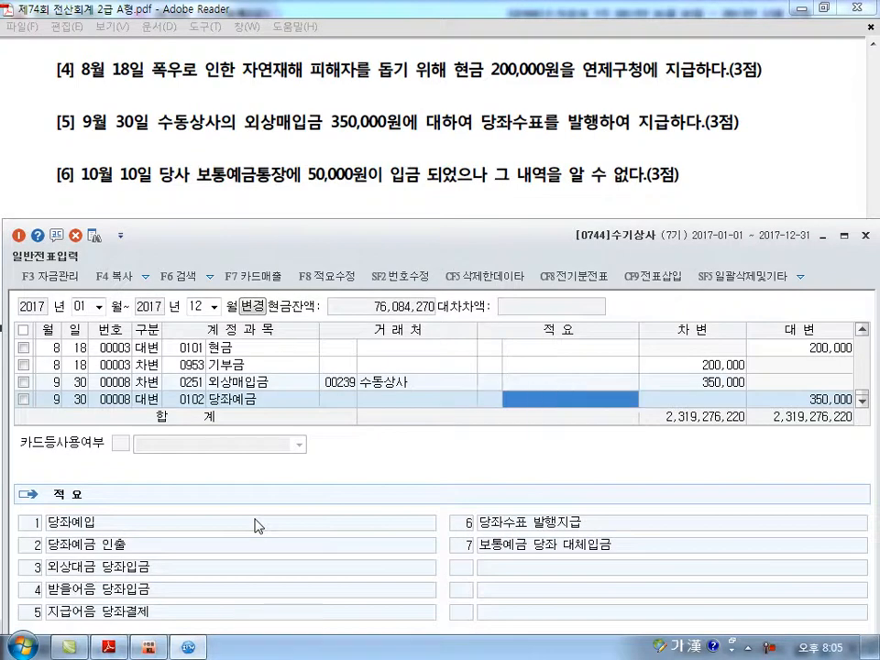
{"action": "key", "text": "Return"}
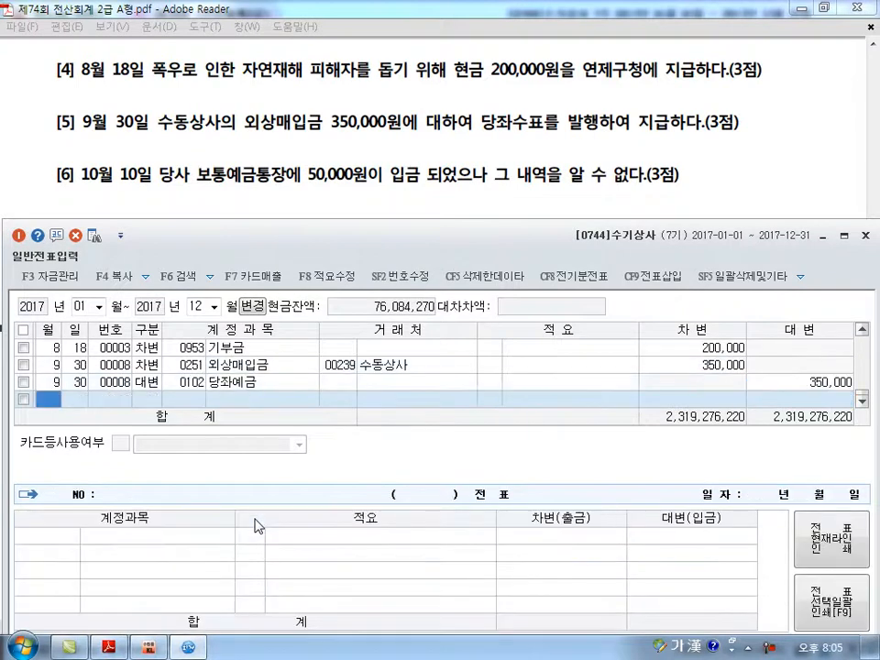
Enter an October 10 debit line of 50,000 to 보통예금 (0103), without a client.
{"action": "type", "text": "10"}
{"action": "key", "text": "Return"}
{"action": "type", "text": "10"}
{"action": "key", "text": "Return"}
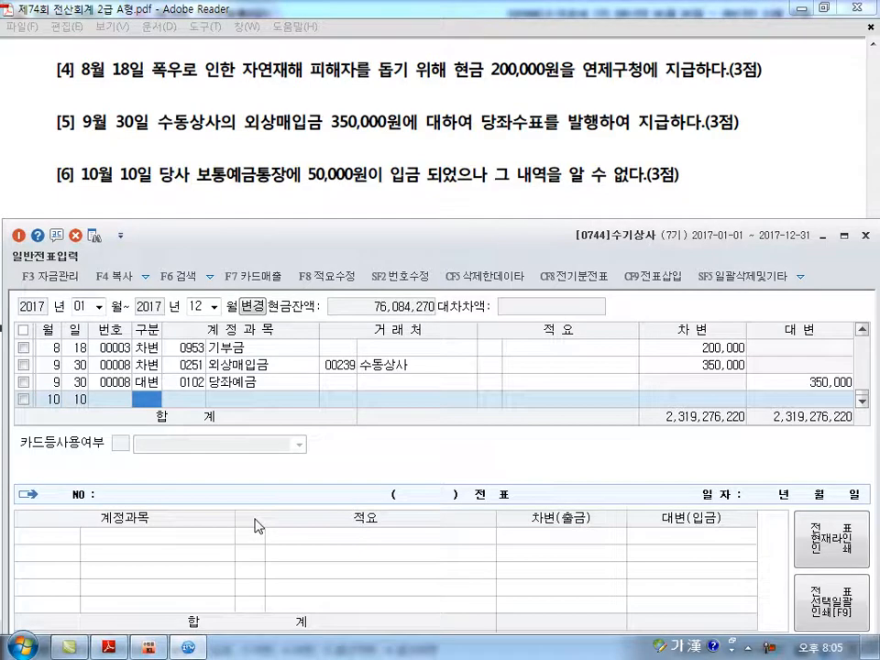
{"action": "type", "text": "3"}
{"action": "key", "text": "Return"}
{"action": "type", "text": "103"}
{"action": "key", "text": "Return"}
{"action": "key", "text": "Return"}
{"action": "key", "text": "Return"}
{"action": "type", "text": "500000"}
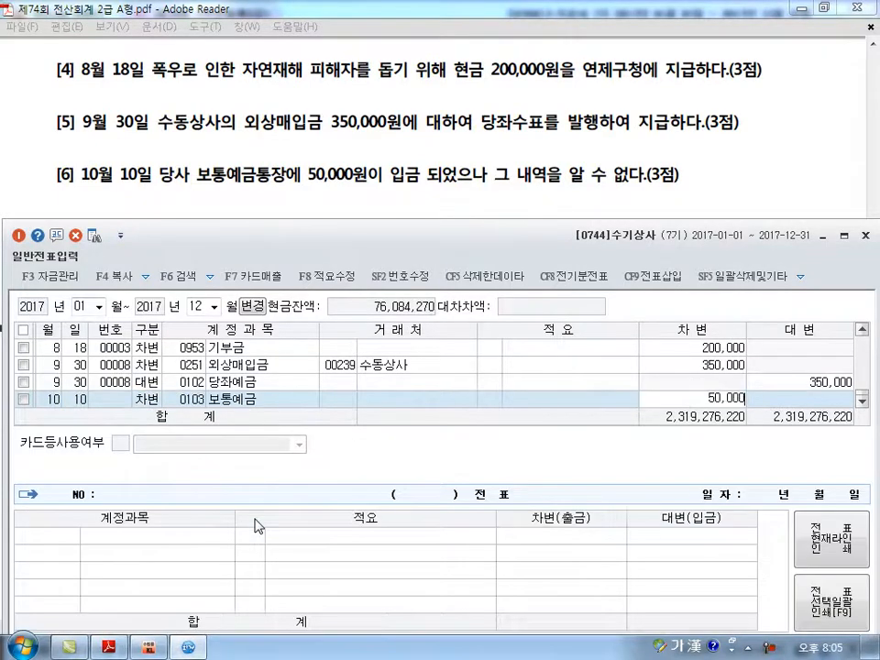
{"action": "key", "text": "Return"}
Balance the October 10 voucher with a credit line of 50,000 to 가수금 (0257), looking the account up by name.
{"action": "type", "text": "4"}
{"action": "key", "text": "Return"}
{"action": "type", "text": "가수"}
{"action": "key", "text": "Return"}
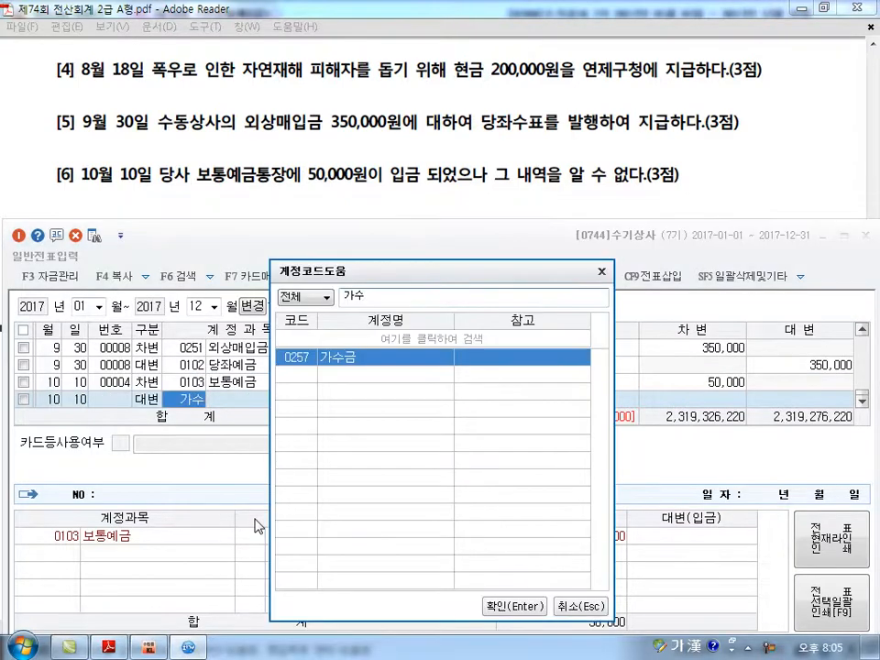
{"action": "key", "text": "Return"}
{"action": "key", "text": "Return"}
{"action": "key", "text": "Return"}
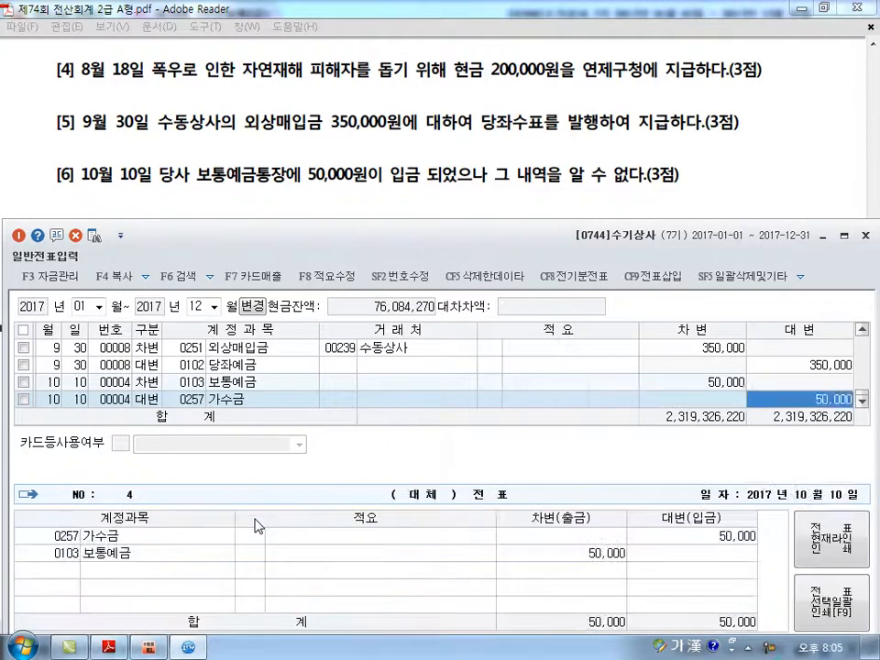
{"action": "key", "text": "Return"}
Switch to the exam PDF in Adobe Reader and consult transaction [7], marking its payment method and the total amount due.
{"action": "key", "text": "alt+Tab"}
{"action": "scroll", "coordinate": [255, 516], "scroll_direction": "down", "scroll_amount": 3}
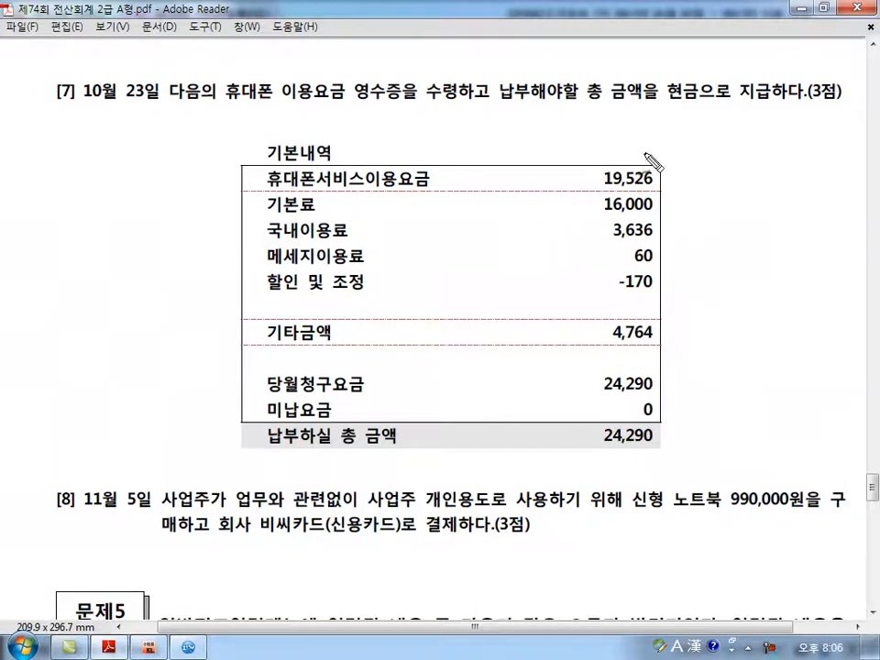
{"action": "mouse_move", "coordinate": [677, 110]}
{"action": "left_mouse_down"}
{"action": "mouse_move", "coordinate": [719, 83]}
{"action": "mouse_move", "coordinate": [683, 113]}
{"action": "left_mouse_up"}
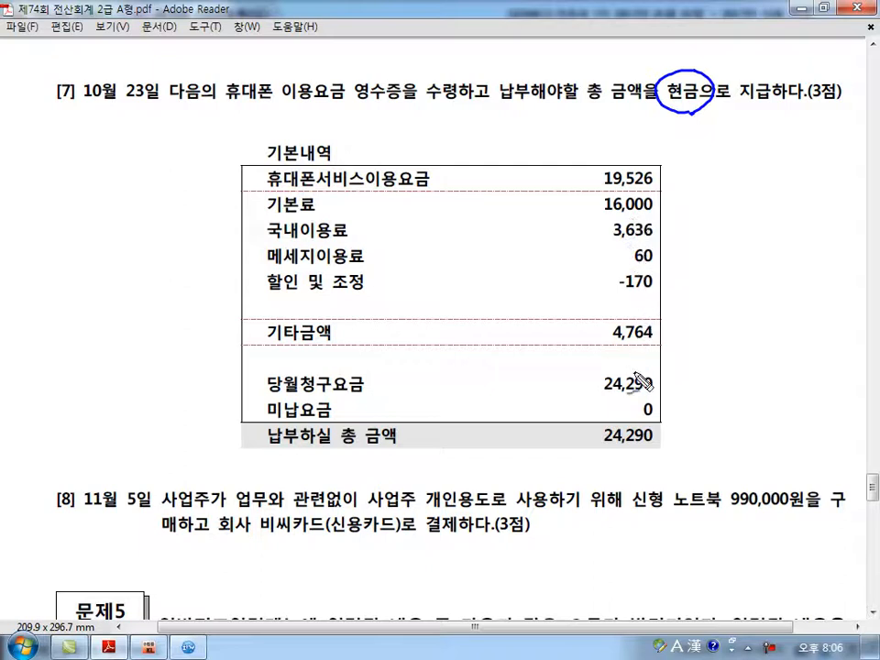
{"action": "mouse_move", "coordinate": [647, 459]}
{"action": "left_mouse_down"}
{"action": "mouse_move", "coordinate": [623, 451]}
{"action": "mouse_move", "coordinate": [674, 440]}
{"action": "mouse_move", "coordinate": [649, 454]}
{"action": "left_mouse_up"}
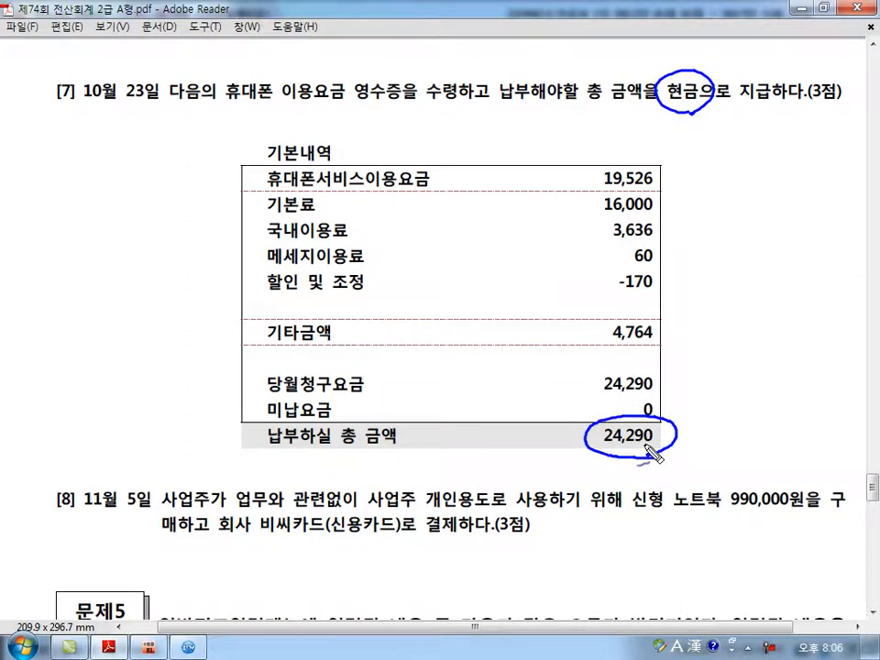
{"action": "key", "text": "Escape"}
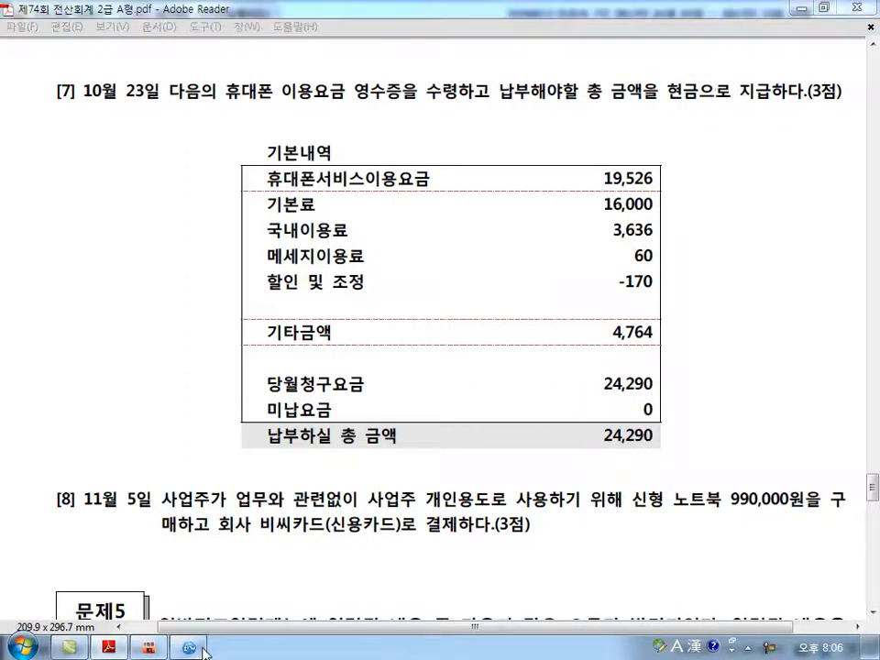
Return to 일반전표입력 and enter an October 23 debit line of 24,290 to the 판매관리비 account 통신비 (0814).
{"action": "left_click", "coordinate": [190, 647]}
{"action": "type", "text": "10"}
{"action": "key", "text": "Return"}
{"action": "type", "text": "23"}
{"action": "key", "text": "Return"}
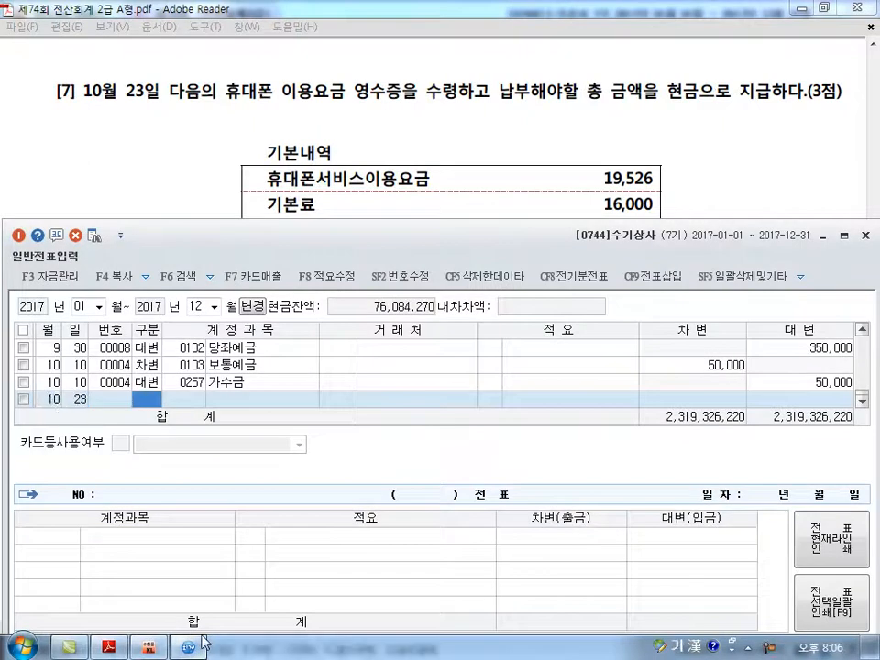
{"action": "type", "text": "3"}
{"action": "key", "text": "Return"}
{"action": "type", "text": "814"}
{"action": "key", "text": "Return"}
{"action": "key", "text": "Return"}
{"action": "key", "text": "Return"}
{"action": "type", "text": "24290"}
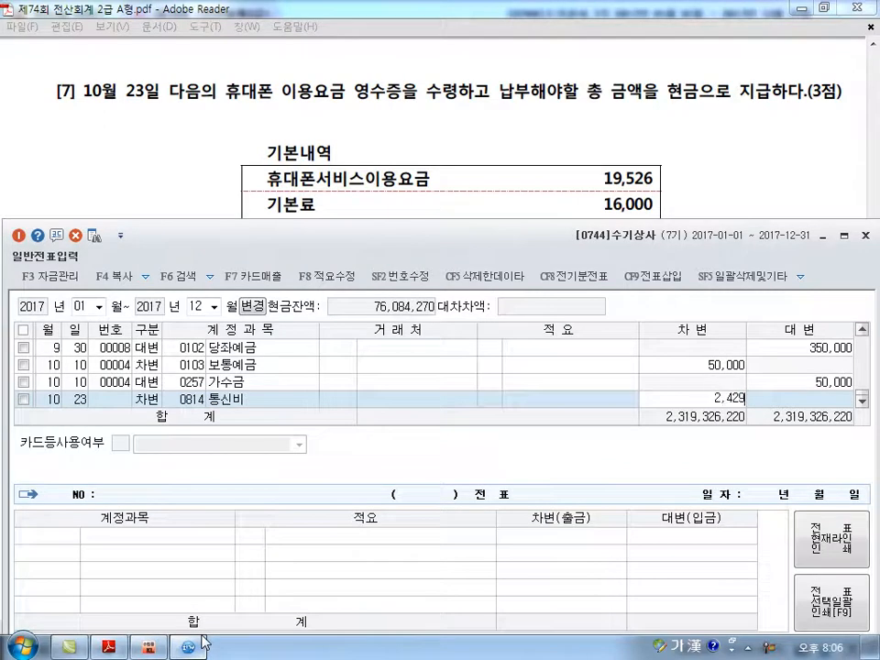
{"action": "key", "text": "Return"}
Balance the October 23 voucher with a credit line of 24,290 to 현금 (0101).
{"action": "key", "text": "Return"}
{"action": "type", "text": "4"}
{"action": "key", "text": "Return"}
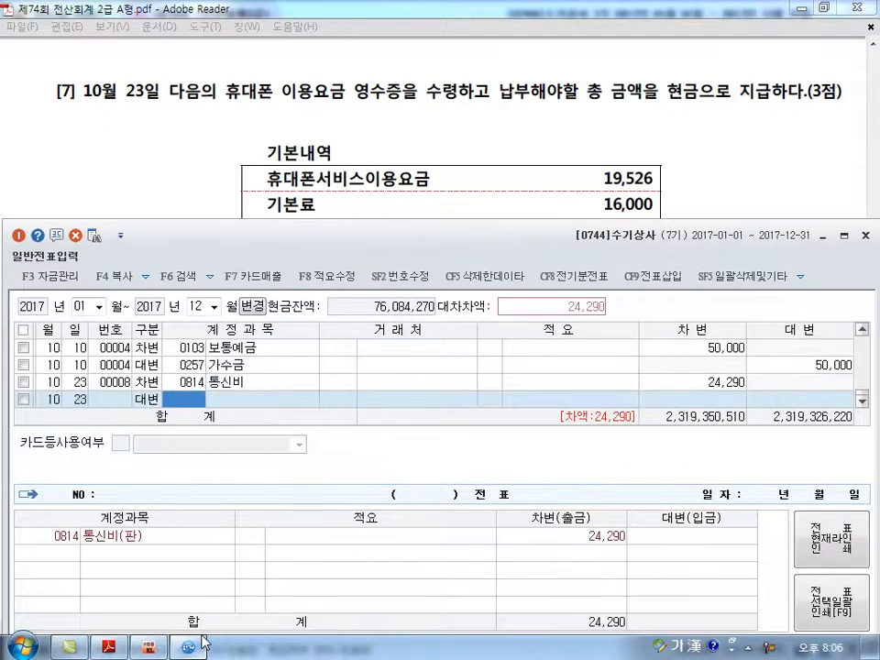
{"action": "type", "text": "101"}
{"action": "key", "text": "Return"}
{"action": "key", "text": "Return"}
{"action": "key", "text": "Return"}
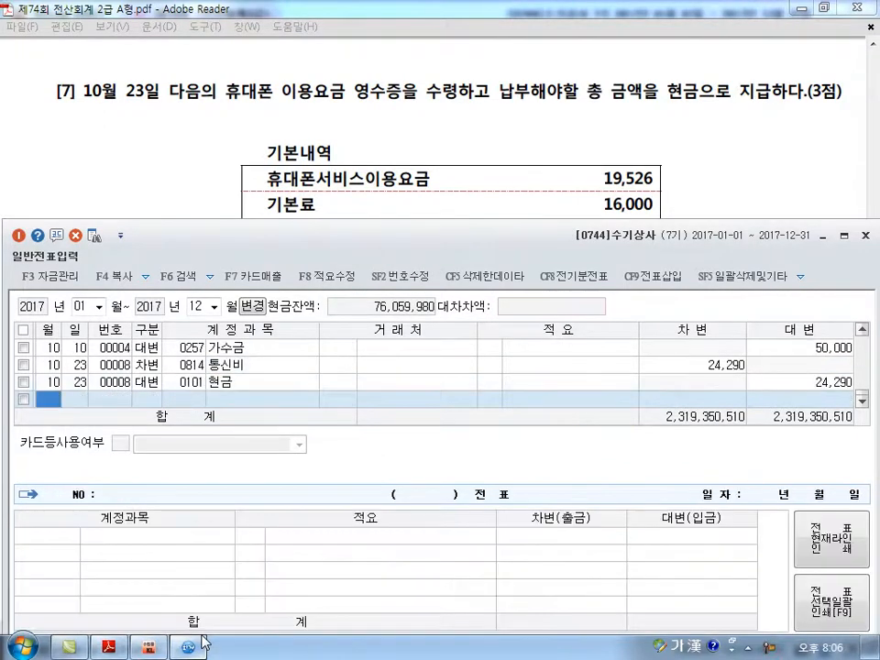
Consult exam transaction [8] and enter a November 5 debit line of 990,000 to 인출금 (0338).
{"action": "mouse_move", "coordinate": [188, 644]}
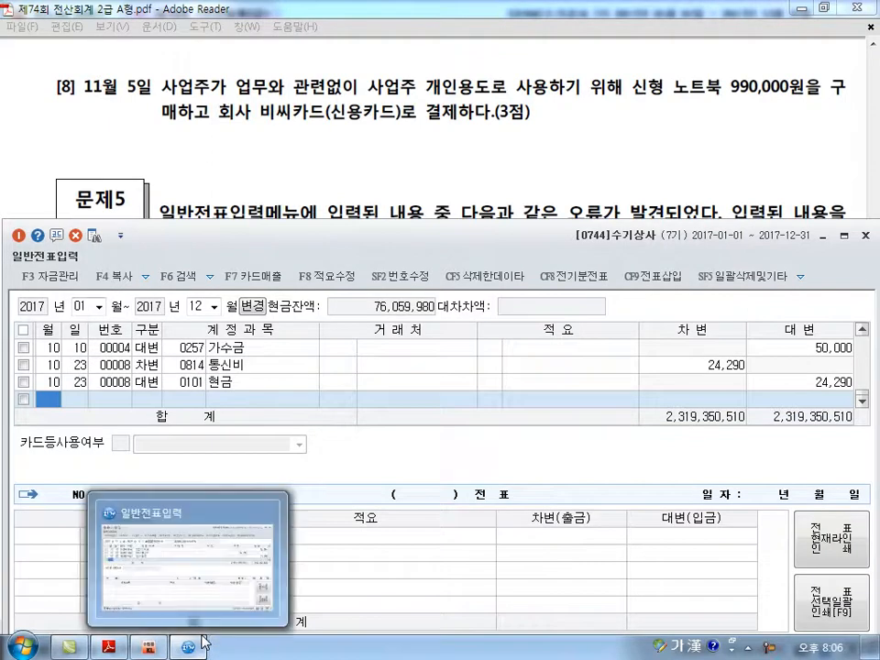
{"action": "type", "text": "11"}
{"action": "key", "text": "Return"}
{"action": "type", "text": "5"}
{"action": "key", "text": "Return"}
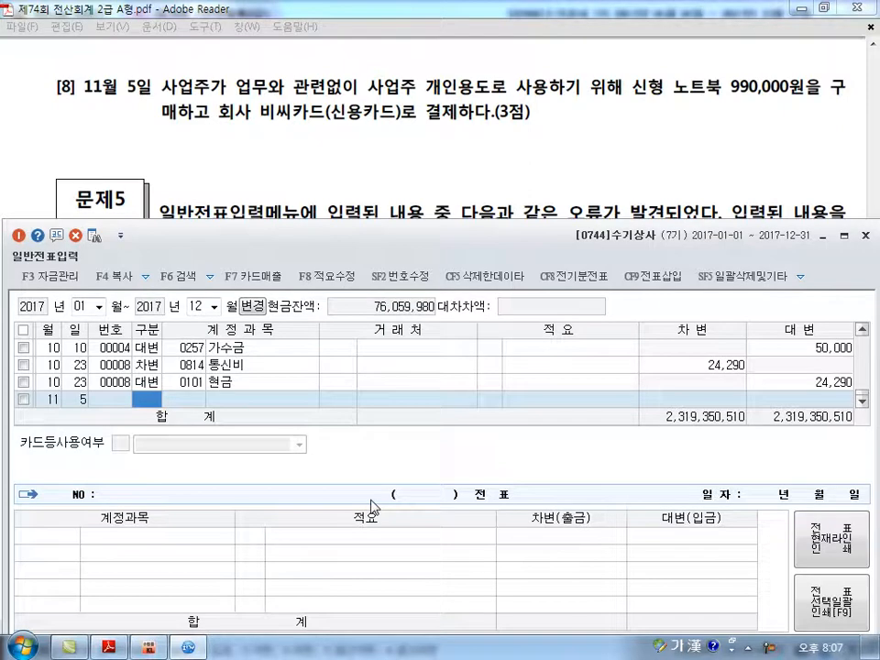
{"action": "type", "text": "3"}
{"action": "key", "text": "Return"}
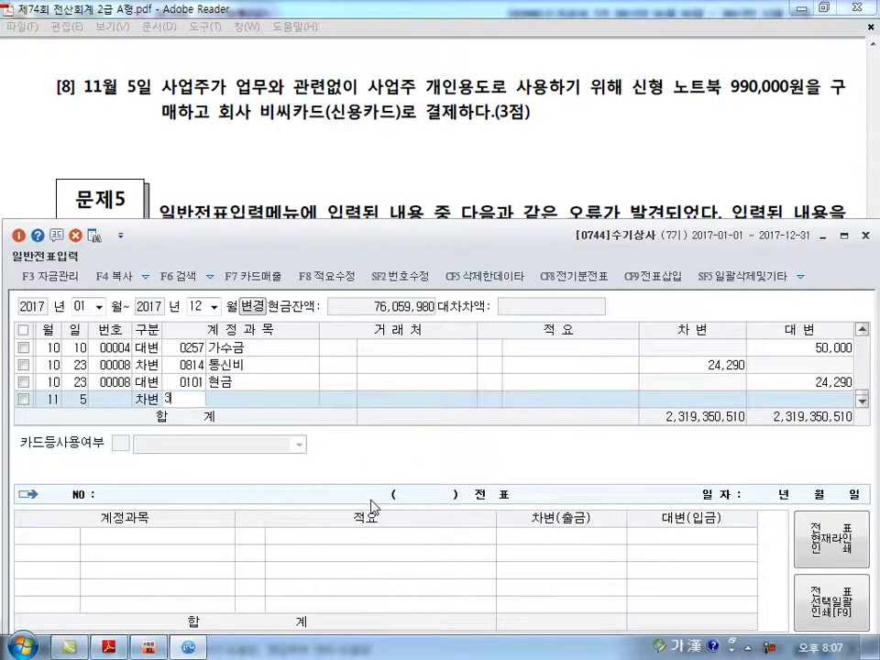
{"action": "type", "text": "0338"}
{"action": "key", "text": "Return"}
{"action": "key", "text": "Return"}
{"action": "key", "text": "Return"}
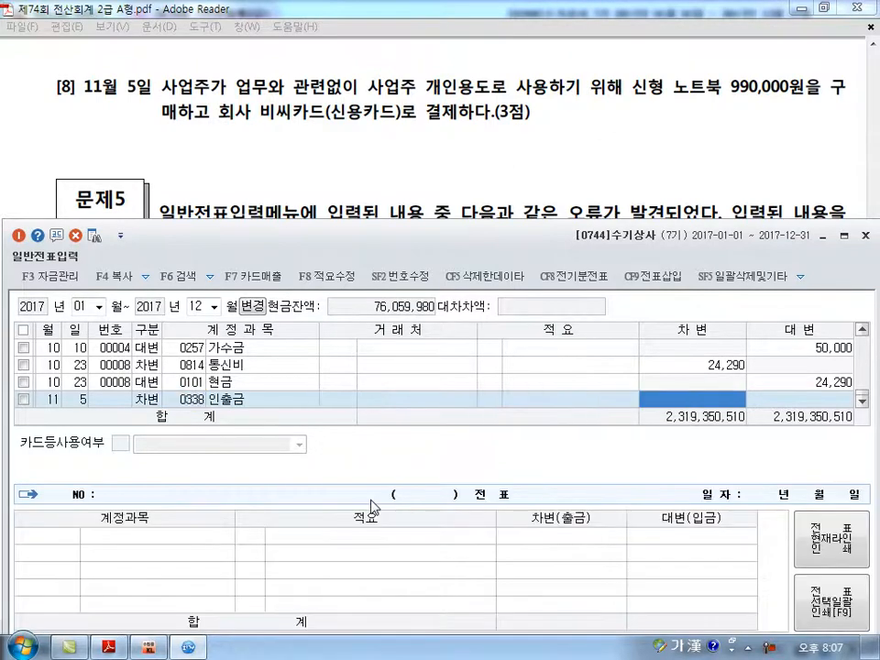
{"action": "type", "text": "9900000"}
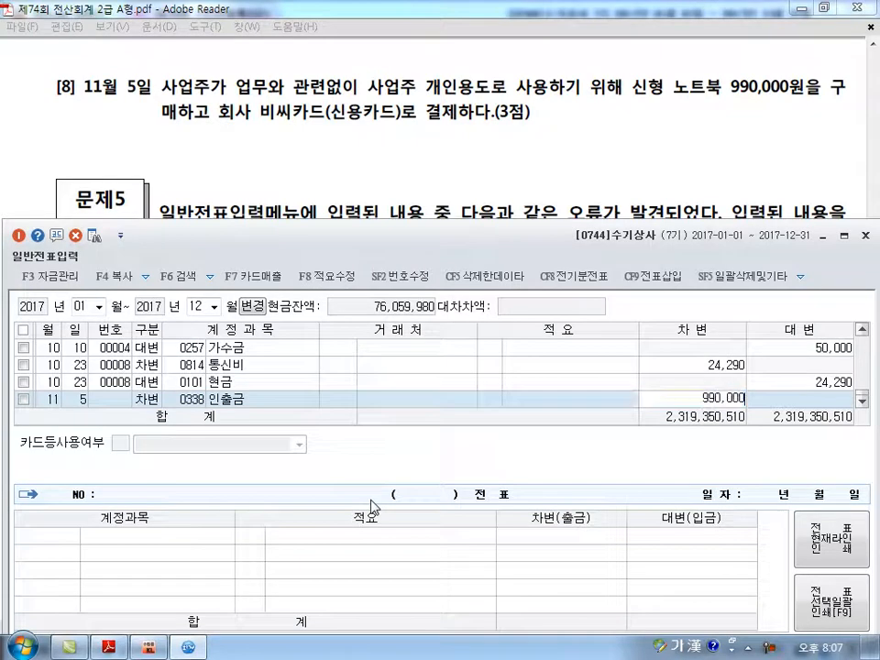
{"action": "key", "text": "Return"}
Balance the November 5 voucher with a credit line of 990,000 to 미지급금 (0253), with 비씨카드 as the client.
{"action": "type", "text": "4"}
{"action": "key", "text": "Return"}
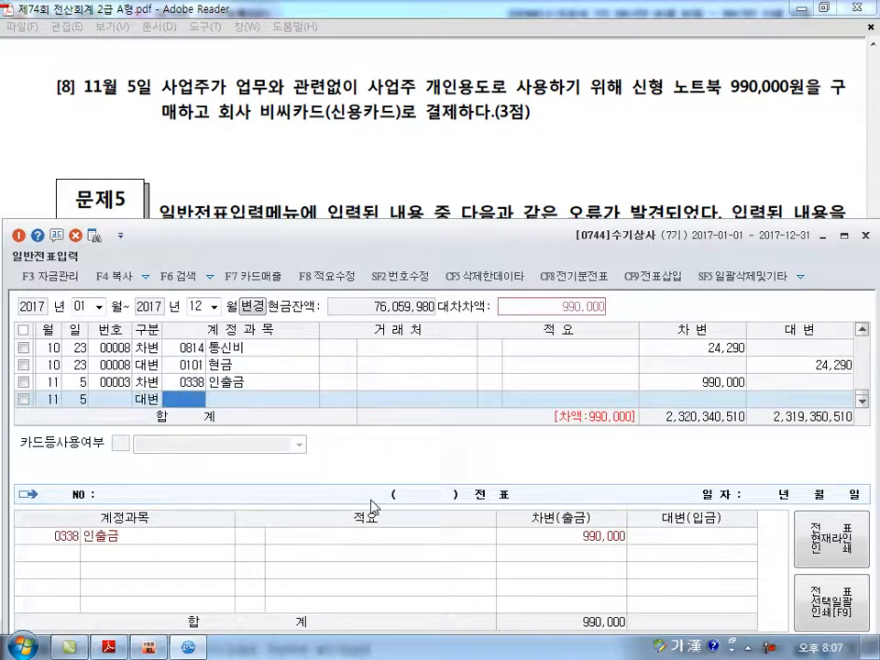
{"action": "type", "text": "0253"}
{"action": "key", "text": "Return"}
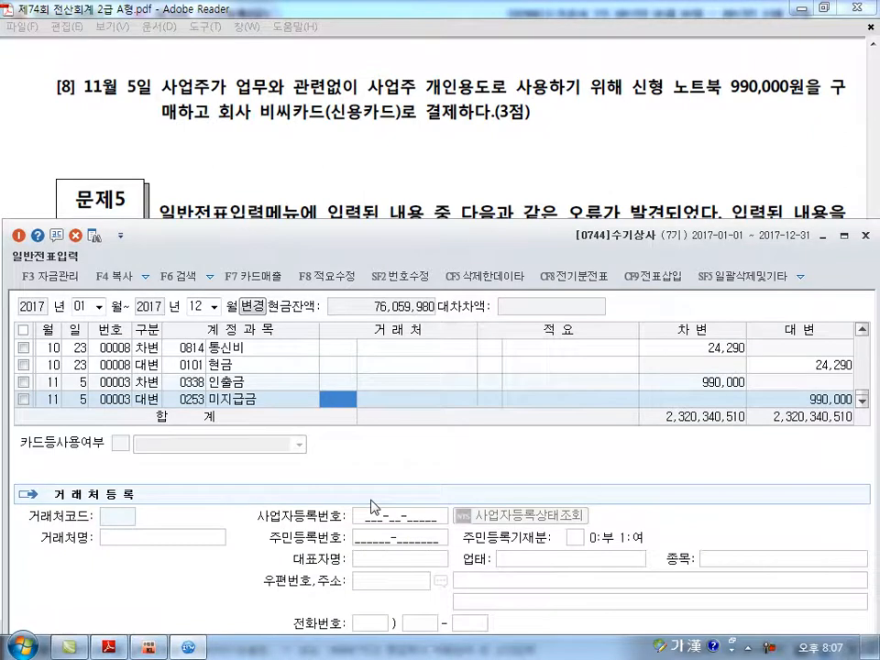
{"action": "type", "text": "비씨"}
{"action": "key", "text": "Return"}
{"action": "key", "text": "Return"}
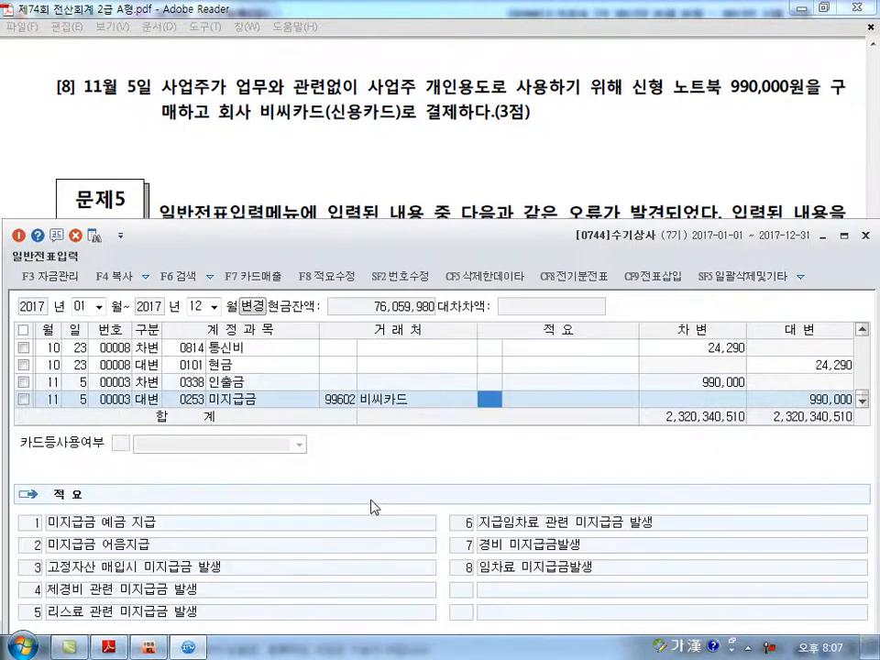
{"action": "key", "text": "Return"}
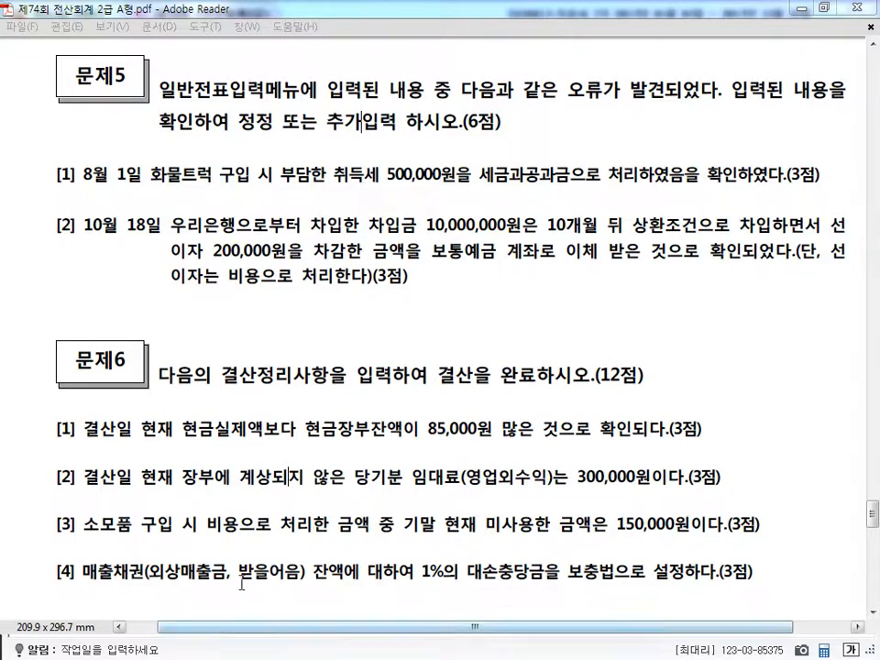
Return to 일반전표입력, display the August 1 voucher for 문제5 [1], and examine its debit and credit lines.
{"action": "left_click", "coordinate": [269, 549]}
{"action": "left_click", "coordinate": [188, 648]}
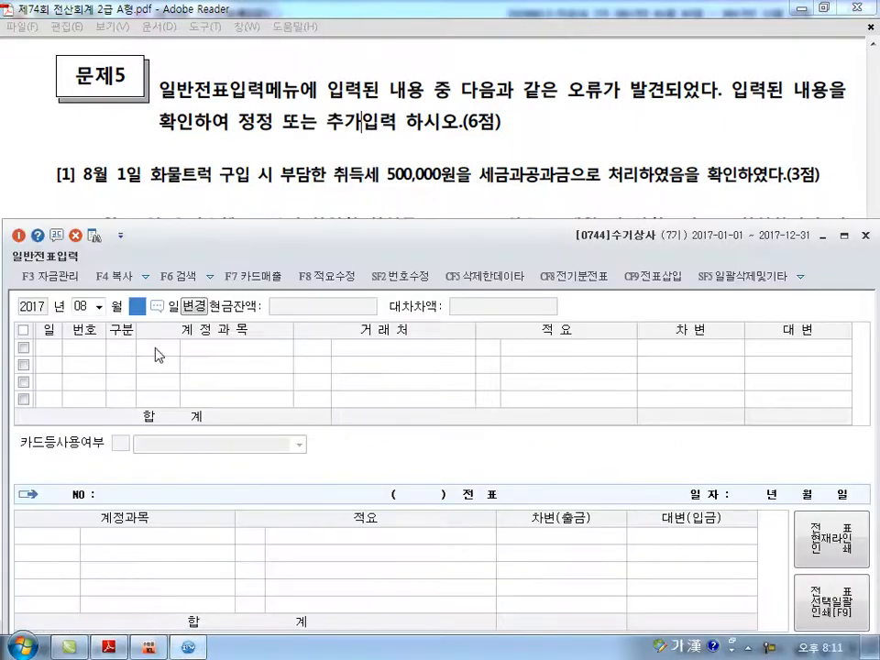
{"action": "type", "text": "1"}
{"action": "key", "text": "Return"}
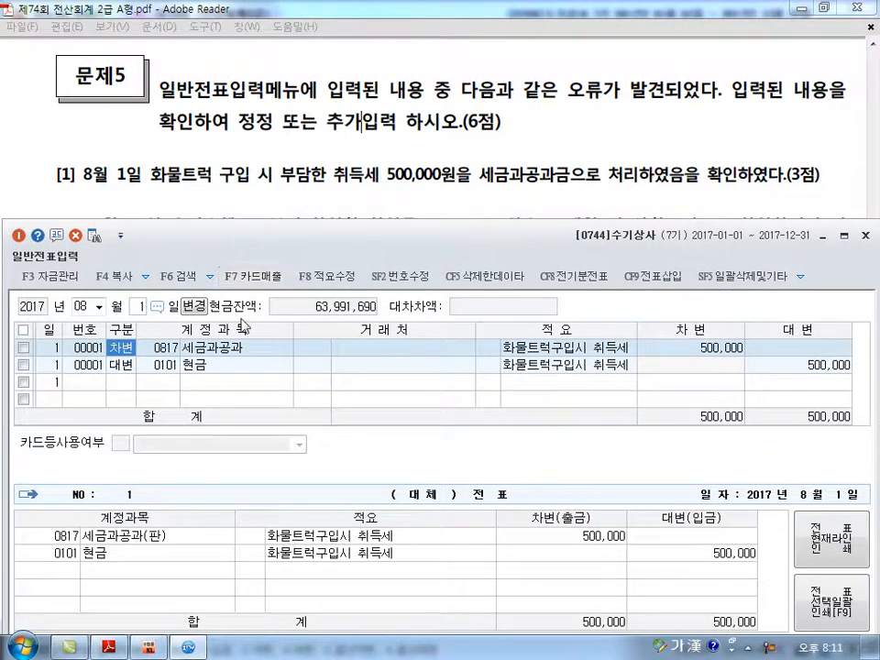
{"action": "key", "text": "Return"}
{"action": "key", "text": "Return"}
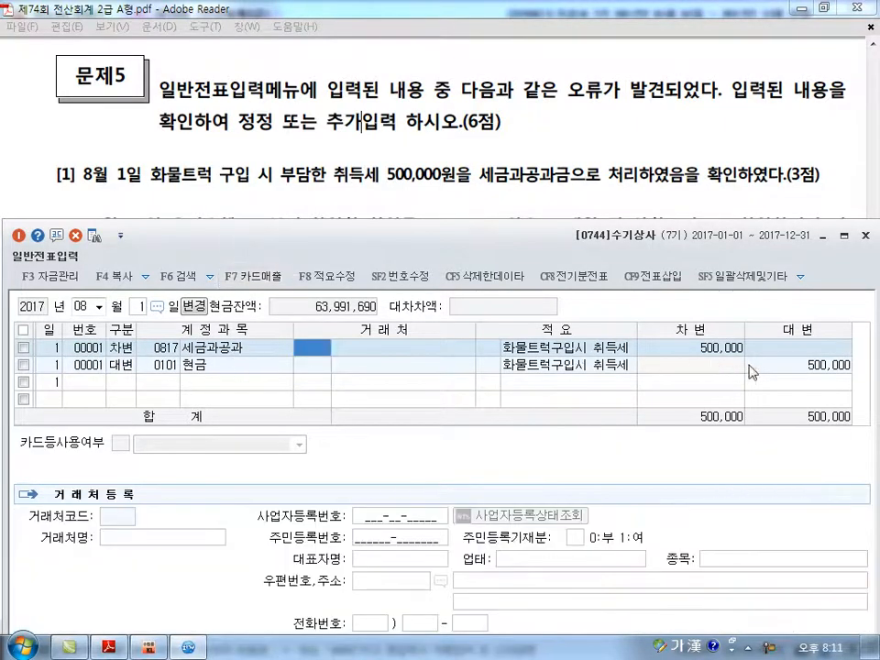
{"action": "left_click", "coordinate": [776, 366]}
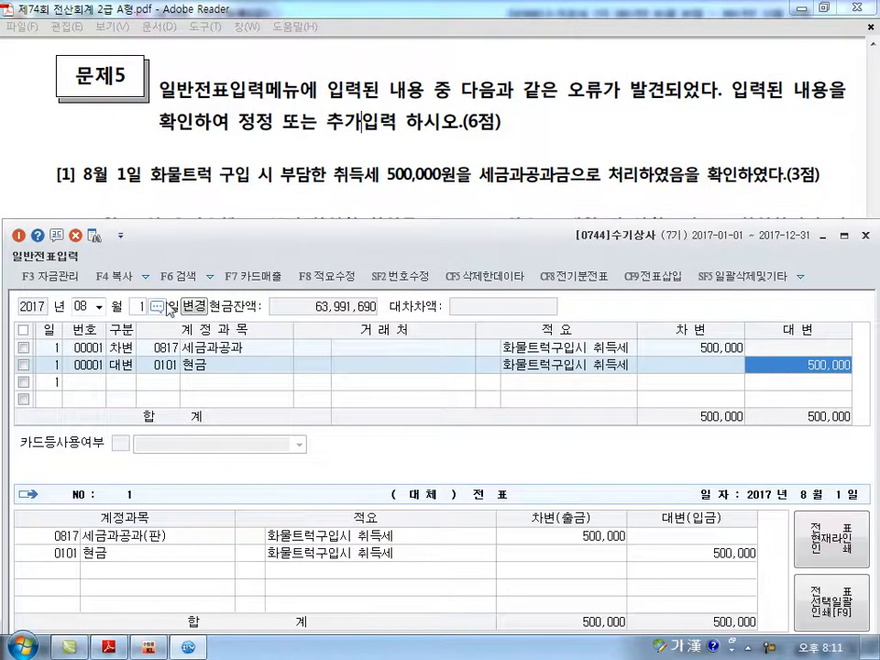
Correct the August 1 voucher by changing the debit line's account to 차량운반구 (0208).
{"action": "left_click", "coordinate": [163, 349]}
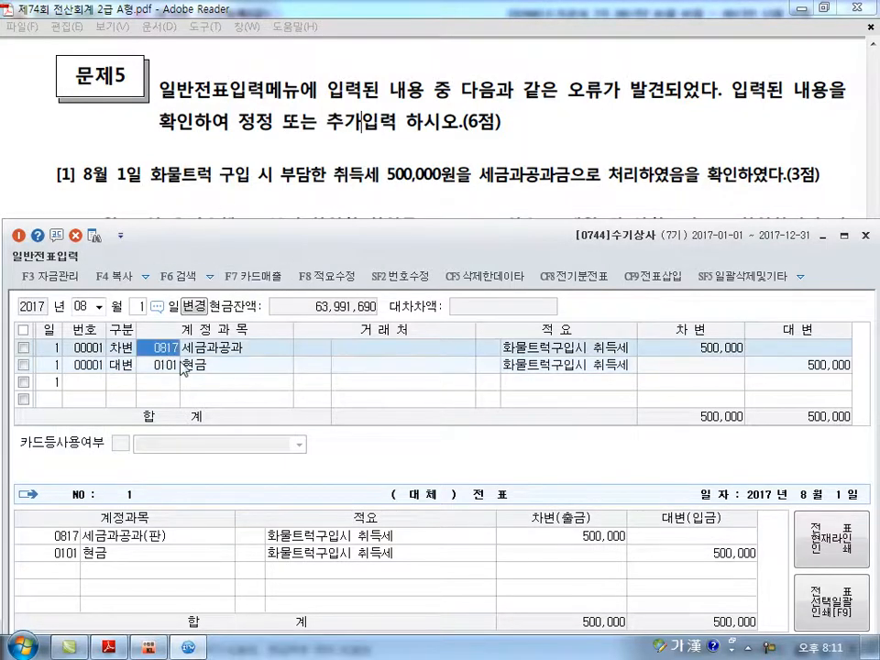
{"action": "type", "text": "208"}
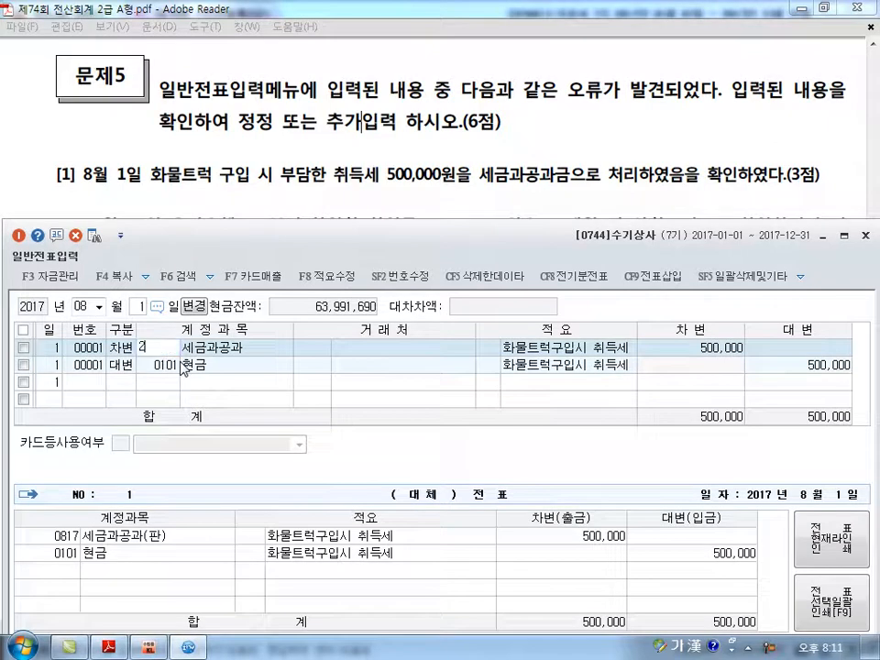
{"action": "key", "text": "Return"}
{"action": "left_click", "coordinate": [182, 367]}
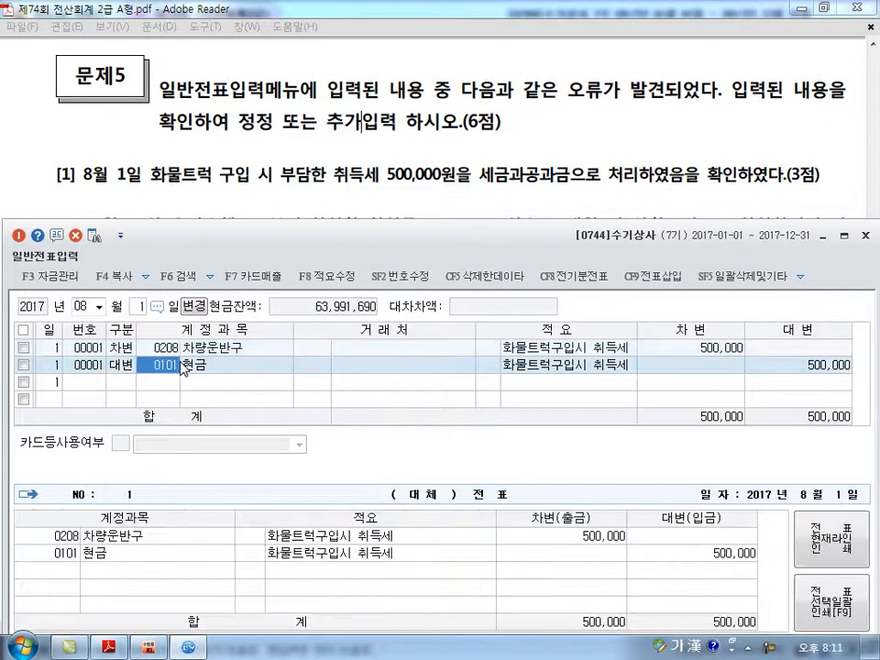
{"action": "key", "text": "Down"}
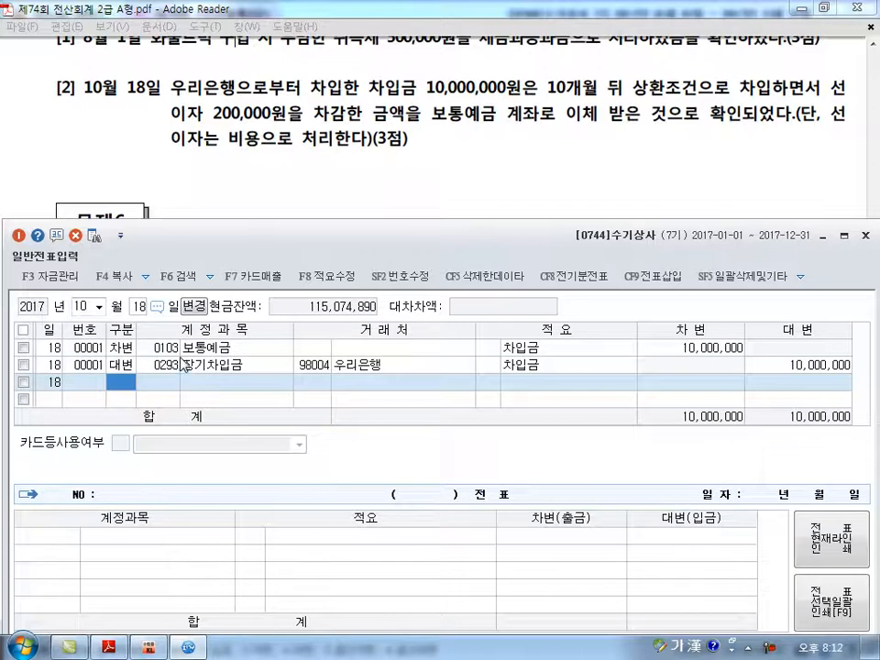
Compare the October 18 voucher's debit and credit lines with exam item [2], marking the loan amount, repayment term and prepaid interest.
{"action": "left_click", "coordinate": [170, 350]}
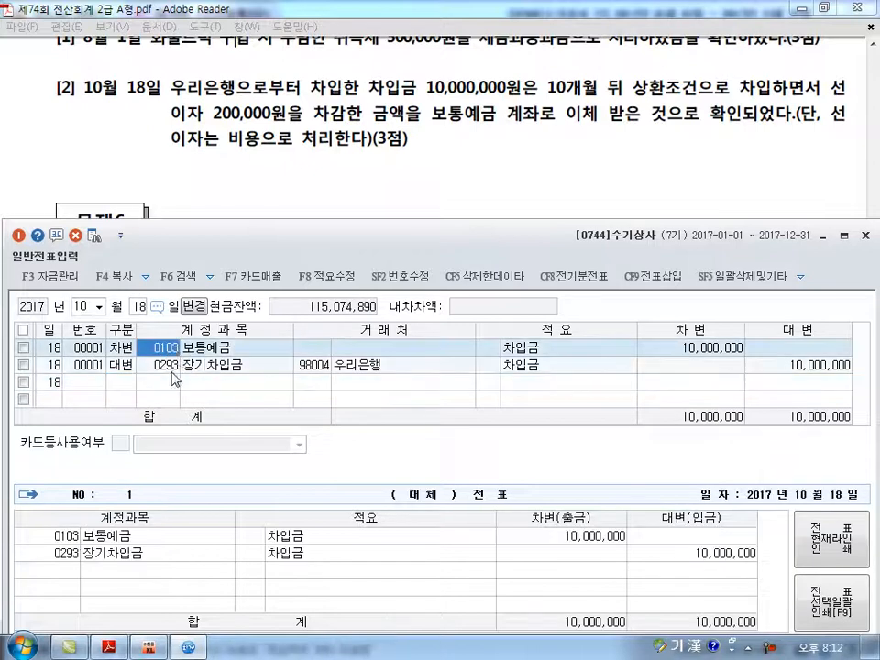
{"action": "left_click", "coordinate": [172, 370]}
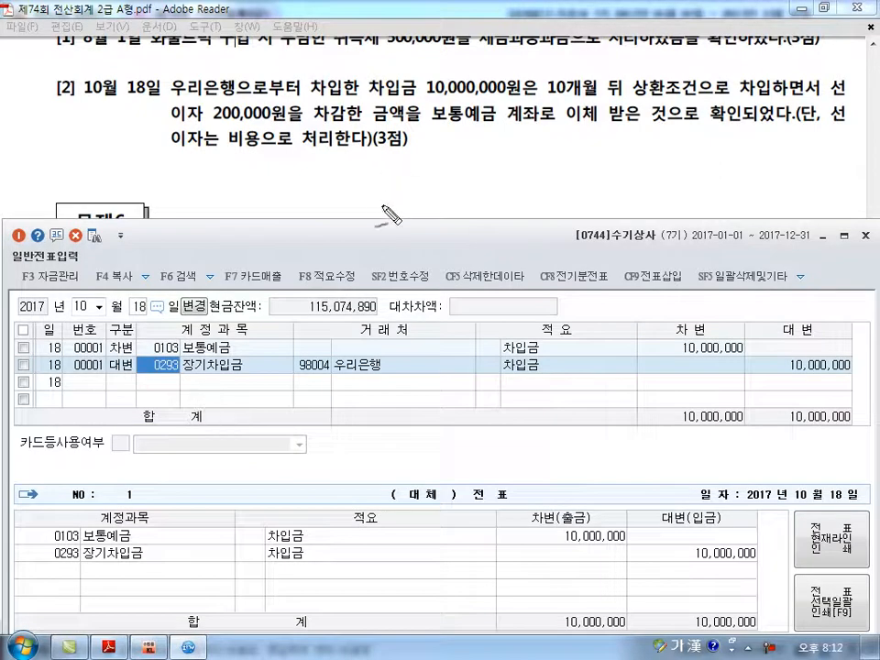
{"action": "left_click_drag", "start_coordinate": [427, 94], "coordinate": [729, 91]}
{"action": "left_click_drag", "start_coordinate": [734, 92], "coordinate": [779, 90]}
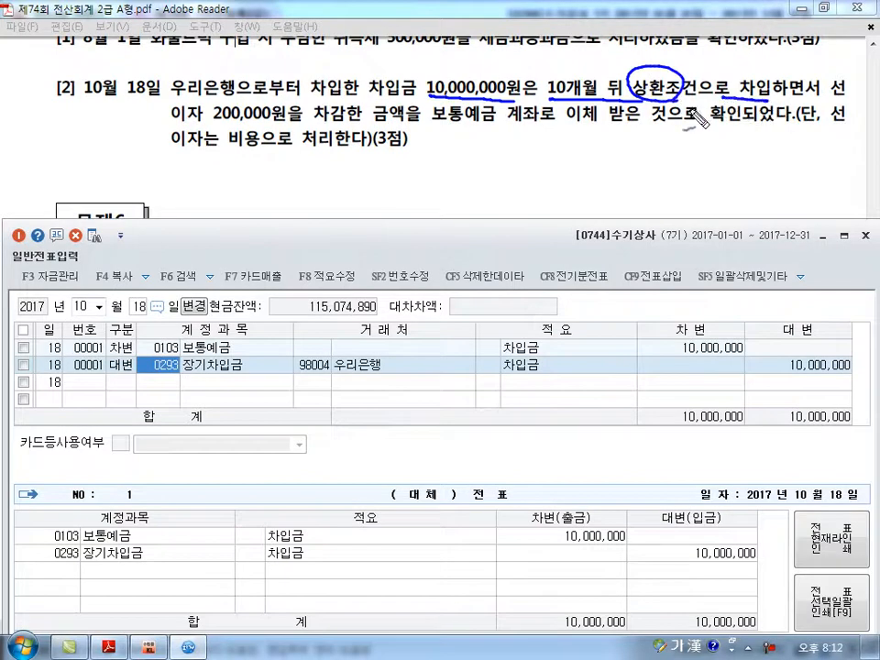
{"action": "left_click_drag", "start_coordinate": [82, 95], "coordinate": [163, 92]}
{"action": "mouse_move", "coordinate": [119, 104]}
{"action": "left_mouse_down"}
{"action": "mouse_move", "coordinate": [119, 124]}
{"action": "mouse_move", "coordinate": [146, 161]}
{"action": "mouse_move", "coordinate": [236, 176]}
{"action": "mouse_move", "coordinate": [281, 169]}
{"action": "mouse_move", "coordinate": [275, 179]}
{"action": "left_mouse_up"}
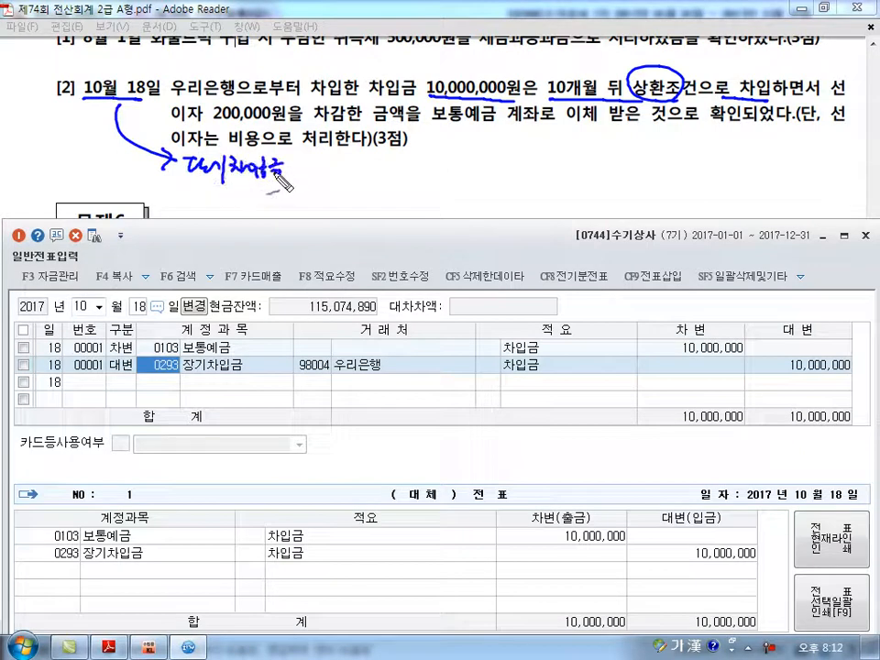
{"action": "left_click_drag", "start_coordinate": [212, 120], "coordinate": [754, 123]}
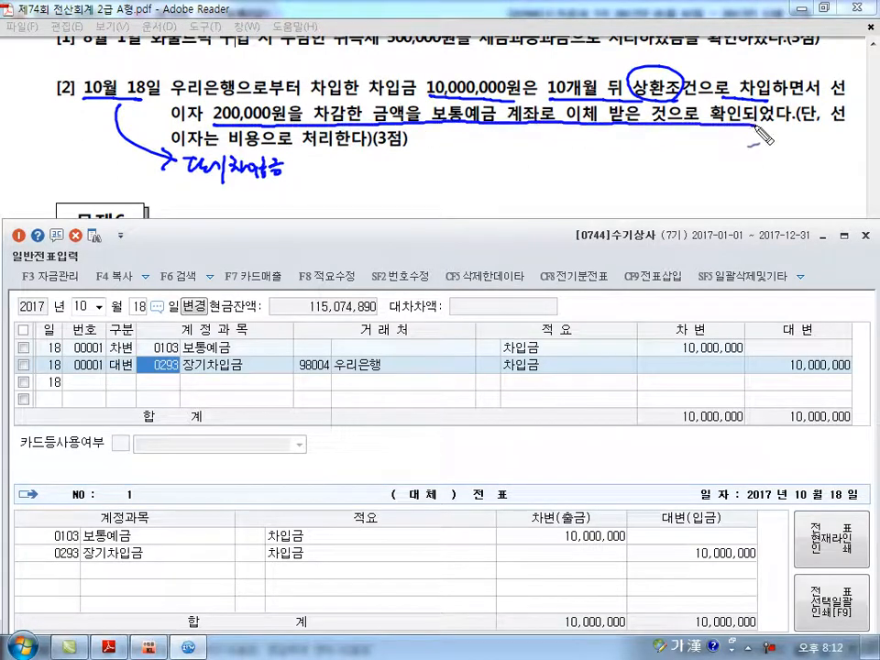
{"action": "left_click_drag", "start_coordinate": [691, 358], "coordinate": [732, 333]}
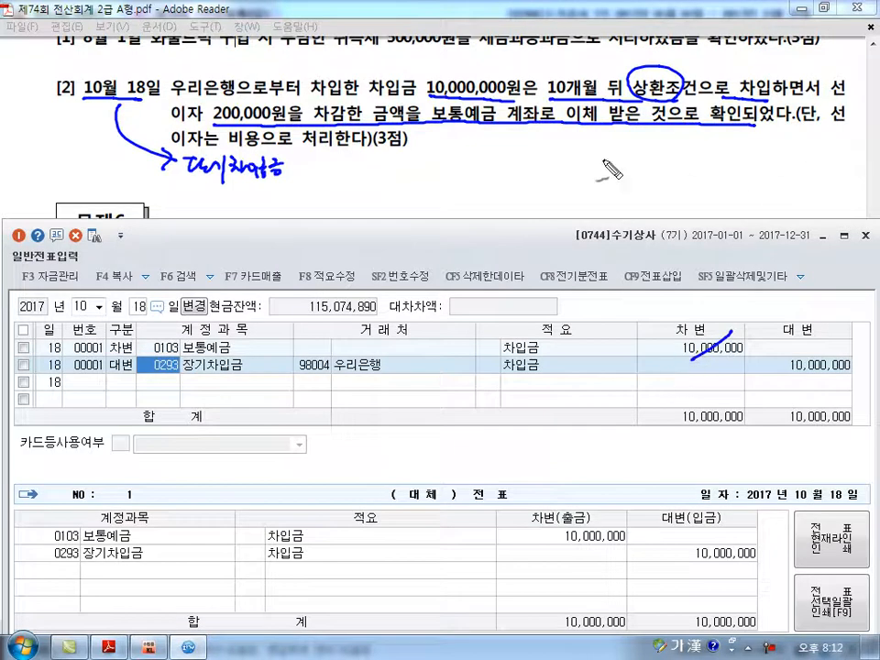
{"action": "key", "text": "Escape"}
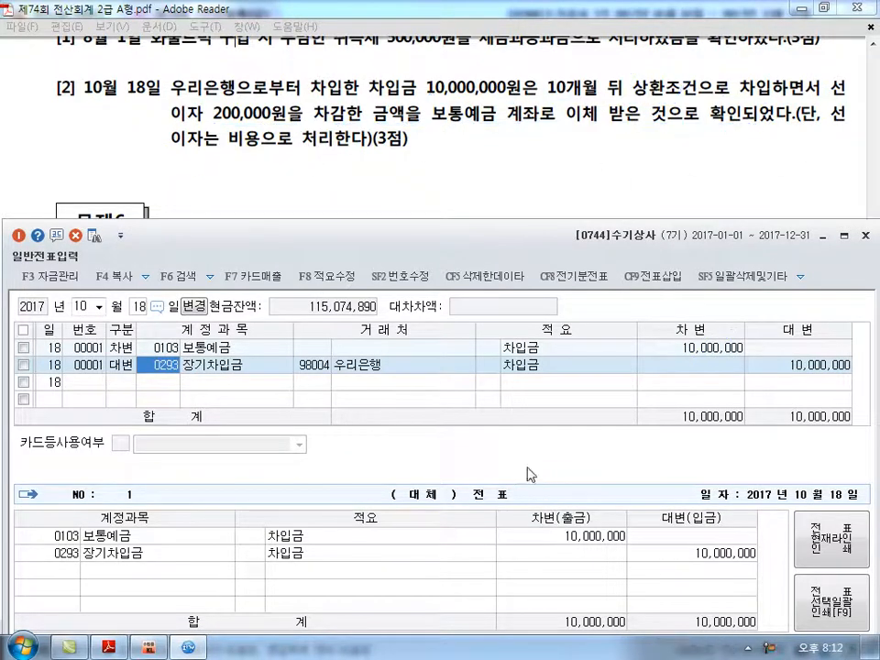
Set the debit amount of the October 18 보통예금 line to 9,800,000.
{"action": "left_click", "coordinate": [717, 353]}
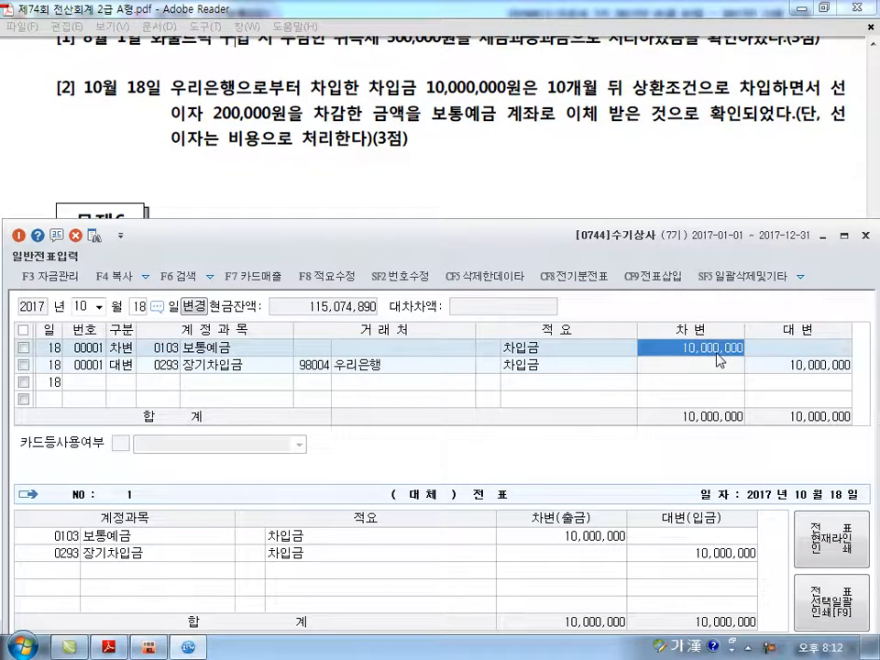
{"action": "type", "text": "9800000"}
{"action": "key", "text": "Return"}
{"action": "key", "text": "Return"}
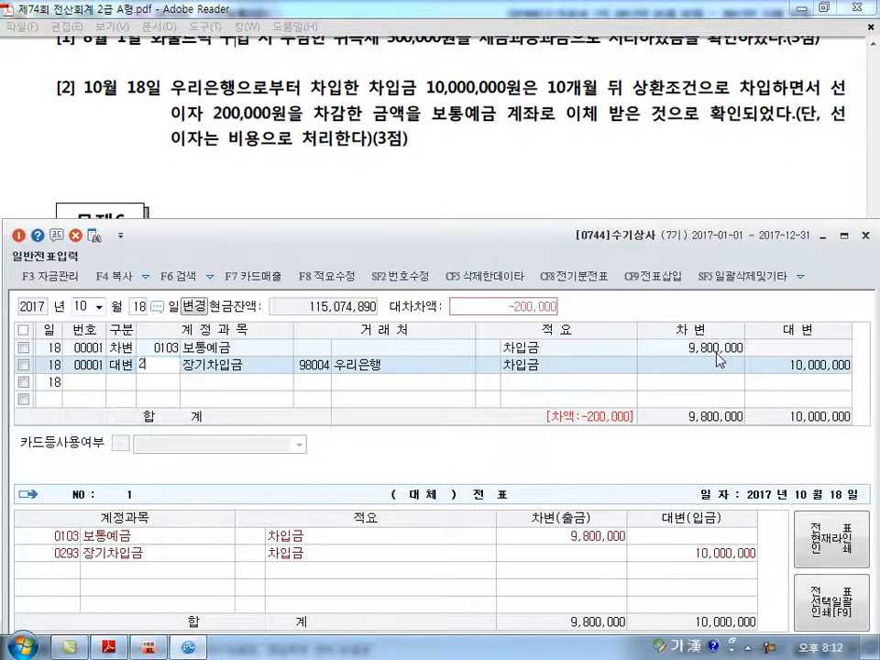
Change the October 18 credit line's account to 단기차입금 (0260), keeping 우리은행 as the client.
{"action": "type", "text": "0260"}
{"action": "key", "text": "Return"}
{"action": "key", "text": "Return"}
{"action": "key", "text": "Return"}
{"action": "key", "text": "Return"}
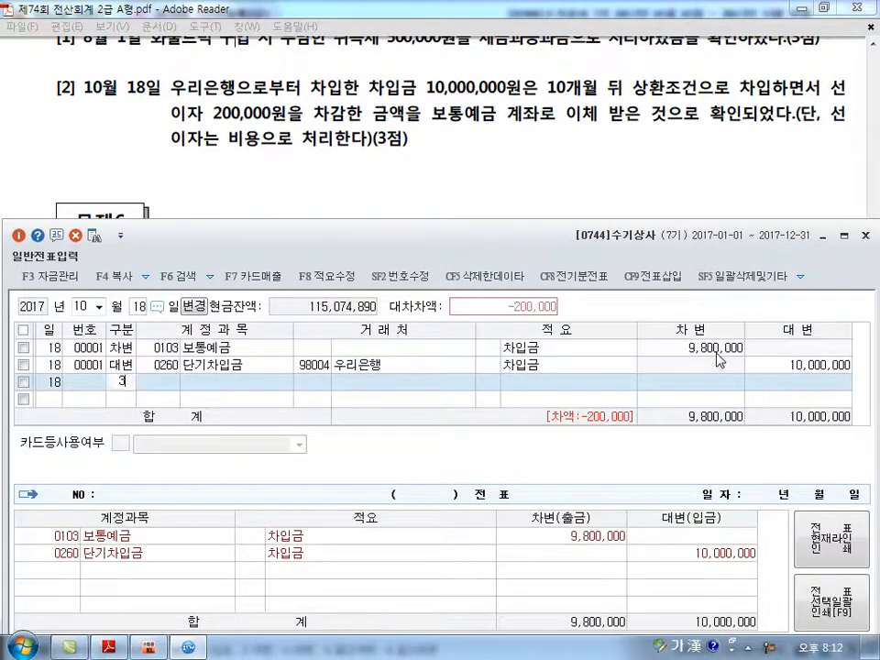
Balance the October 18 voucher with a debit line of 200,000 to 이자비용 (0951), then check its lines.
{"action": "type", "text": "3"}
{"action": "key", "text": "Return"}
{"action": "type", "text": "0951"}
{"action": "key", "text": "Return"}
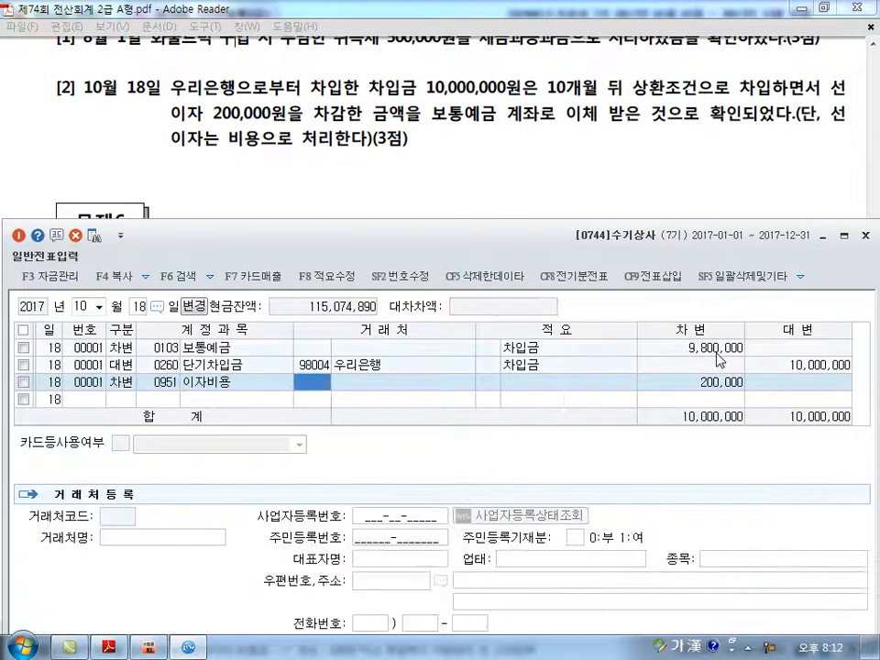
{"action": "key", "text": "Return"}
{"action": "key", "text": "Return"}
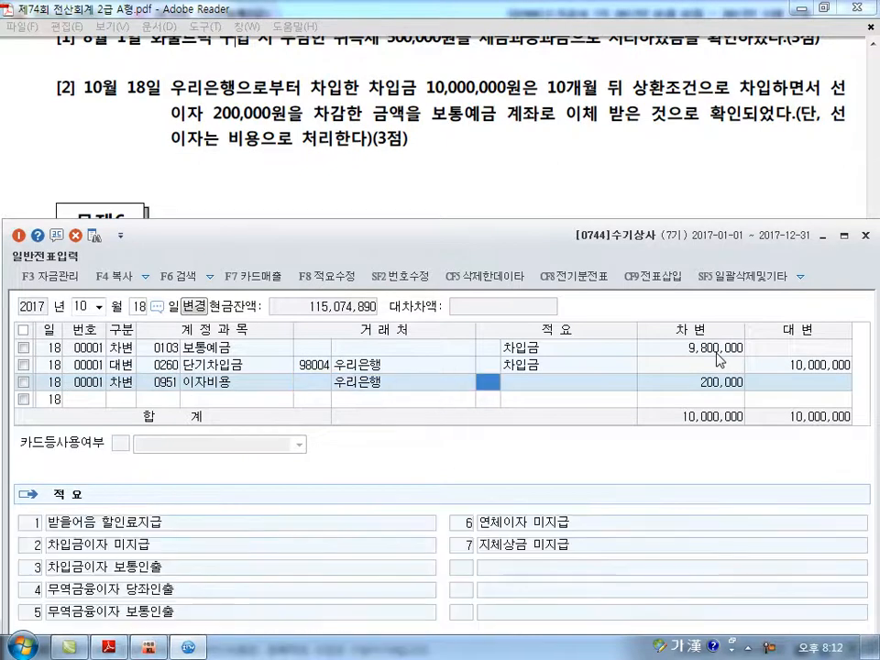
{"action": "key", "text": "Return"}
{"action": "key", "text": "Return"}
{"action": "key", "text": "Up"}
{"action": "key", "text": "Up"}
{"action": "key", "text": "Up"}
{"action": "key", "text": "Down"}
{"action": "key", "text": "Down"}
{"action": "key", "text": "Down"}
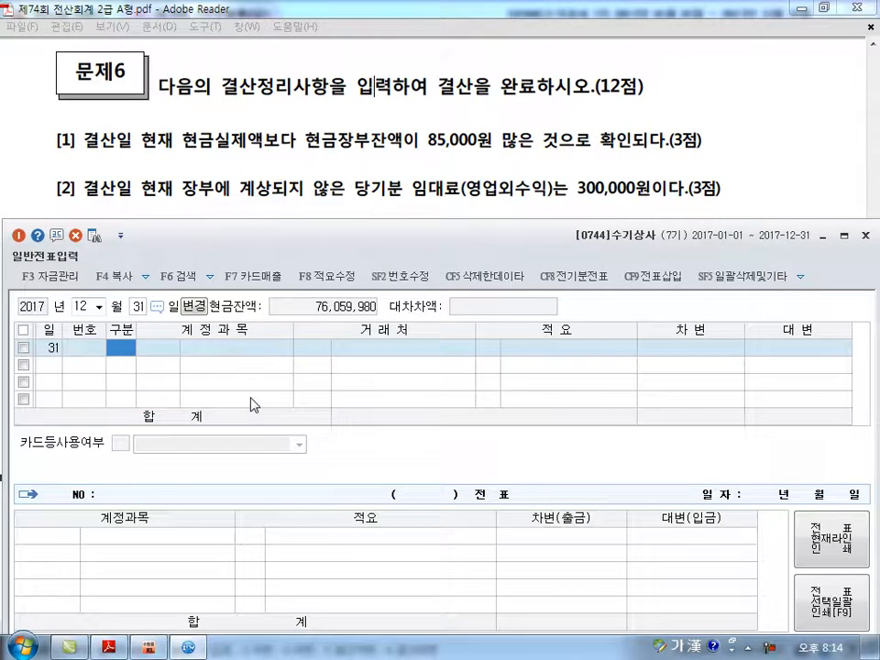
Consult 문제6 item [1] and enter a December 31 credit line of 85,000 to 현금 (0101).
{"action": "left_click_drag", "start_coordinate": [242, 417], "coordinate": [256, 412]}
{"action": "left_click_drag", "start_coordinate": [144, 150], "coordinate": [260, 151]}
{"action": "left_click_drag", "start_coordinate": [365, 153], "coordinate": [531, 145]}
{"action": "mouse_move", "coordinate": [368, 285]}
{"action": "left_mouse_down"}
{"action": "mouse_move", "coordinate": [312, 316]}
{"action": "mouse_move", "coordinate": [371, 291]}
{"action": "left_mouse_up"}
{"action": "left_click_drag", "start_coordinate": [345, 348], "coordinate": [378, 342]}
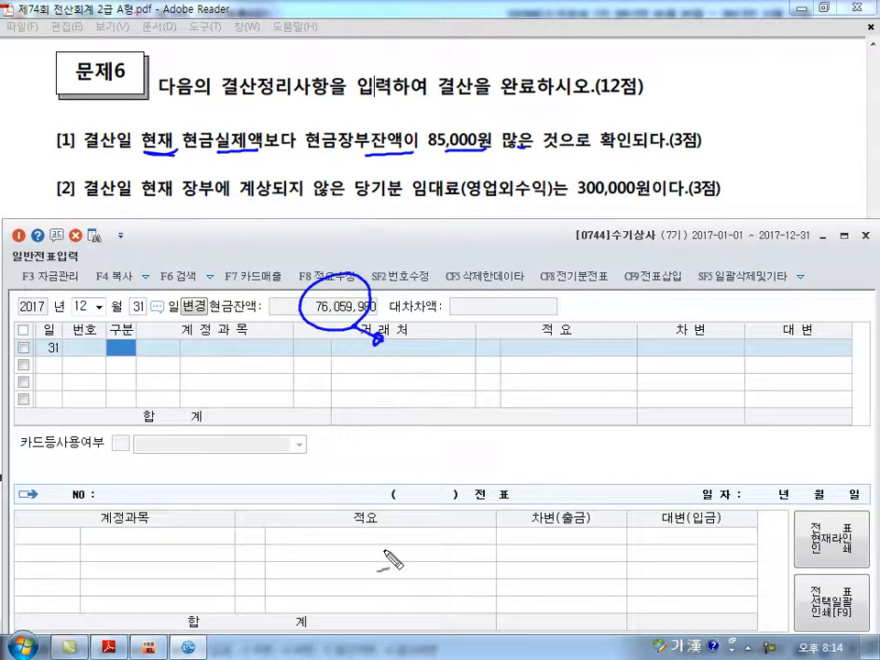
{"action": "key", "text": "Escape"}
{"action": "type", "text": "4"}
{"action": "key", "text": "Return"}
{"action": "type", "text": "101"}
{"action": "key", "text": "Return"}
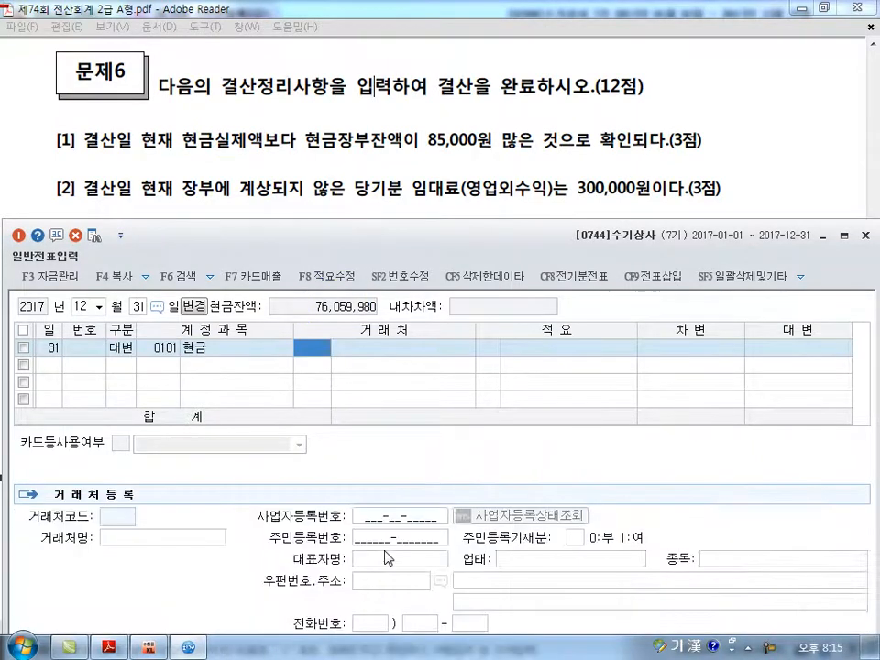
{"action": "key", "text": "Return"}
{"action": "key", "text": "Return"}
{"action": "type", "text": "85000"}
{"action": "key", "text": "Return"}
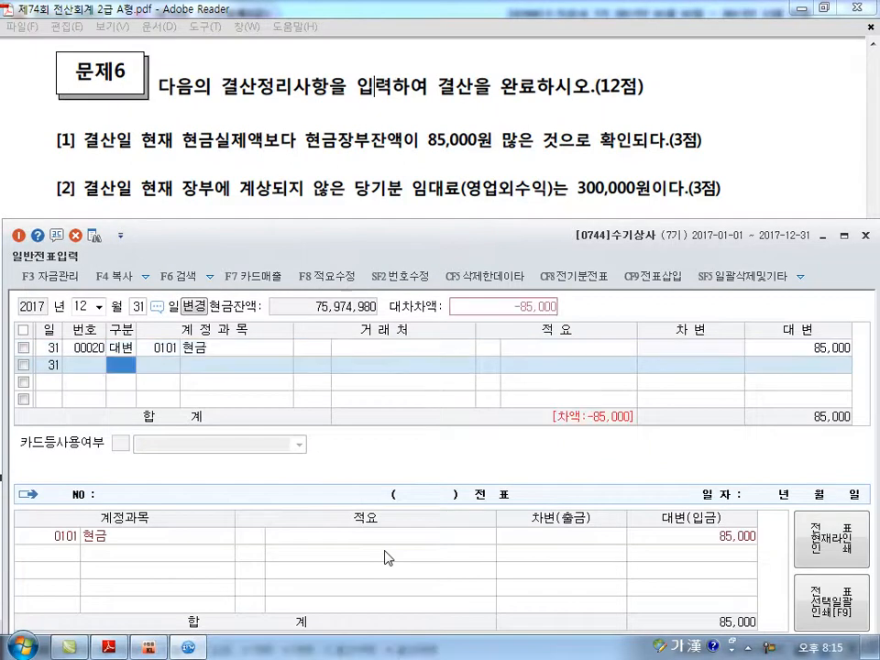
Balance the December 31 cash shortage voucher with a debit line of 85,000 to 잡손실 (0980).
{"action": "type", "text": "3"}
{"action": "key", "text": "Return"}
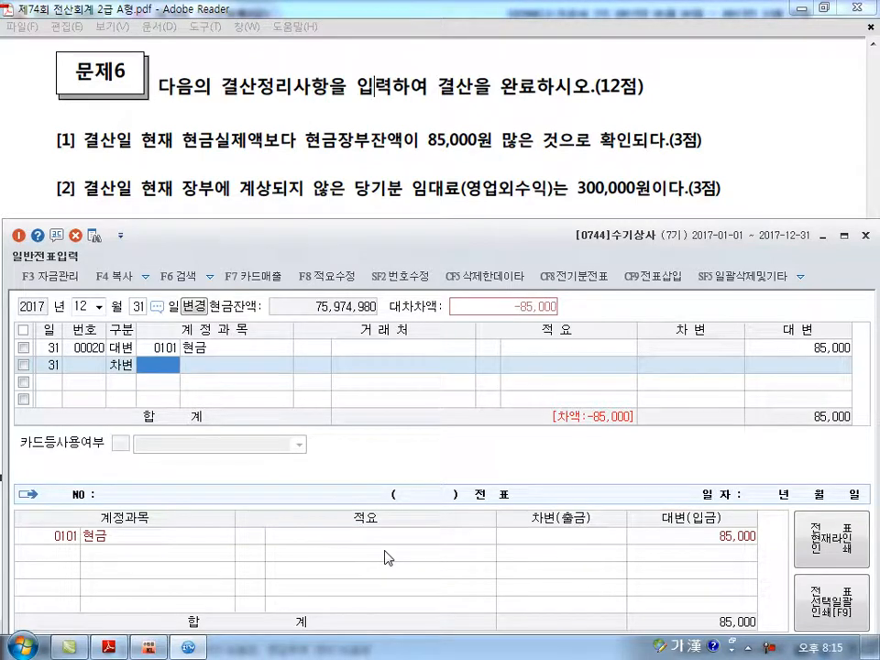
{"action": "type", "text": "80"}
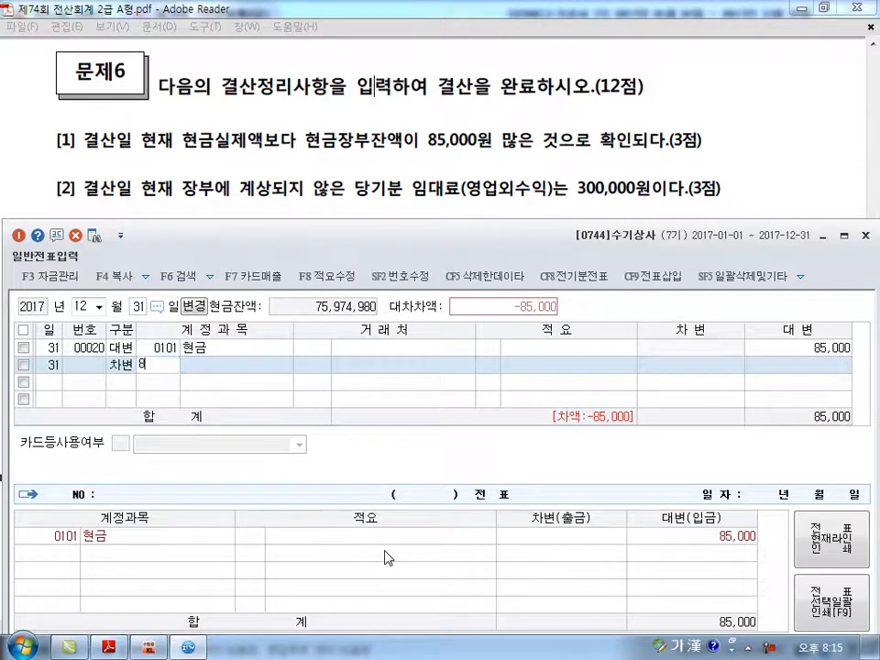
{"action": "key", "text": "Return"}
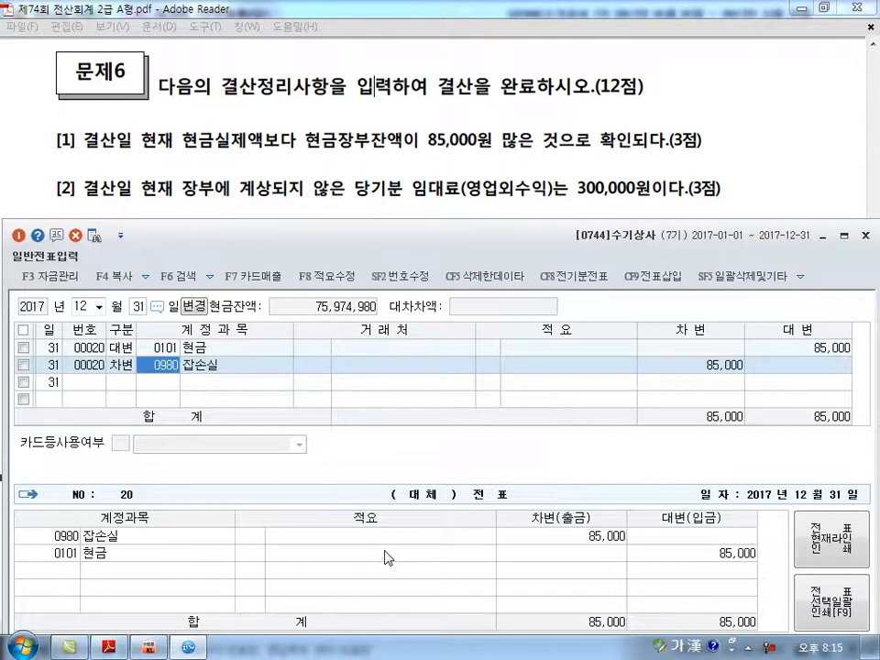
{"action": "key", "text": "Return"}
{"action": "key", "text": "Return"}
{"action": "key", "text": "Return"}
{"action": "key", "text": "Return"}
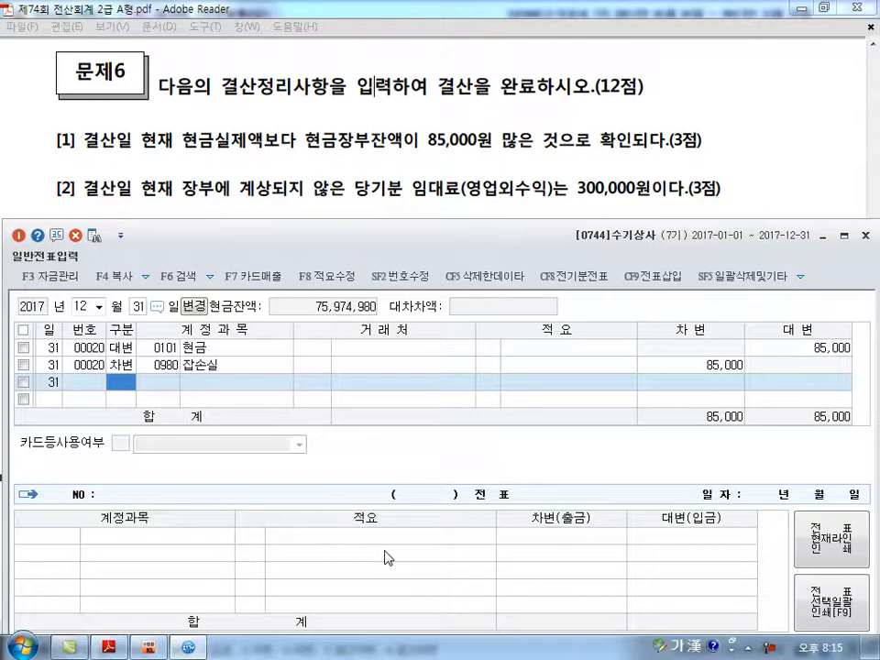
Begin a new December 31 credit line for 문제6 item [2] with 임대료 (0904) as its account.
{"action": "type", "text": "4"}
{"action": "key", "text": "Return"}
{"action": "type", "text": "임대료"}
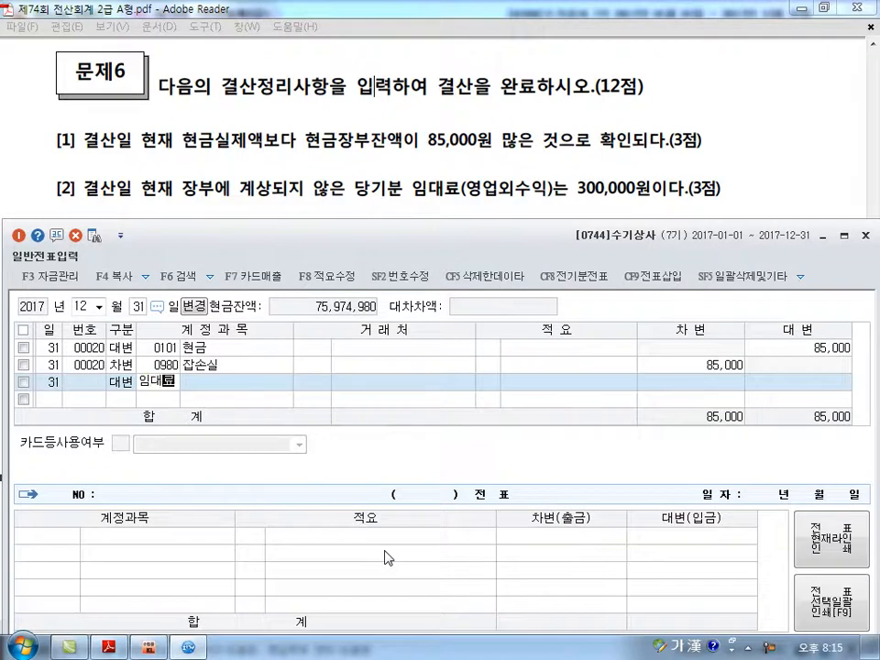
{"action": "key", "text": "Return"}
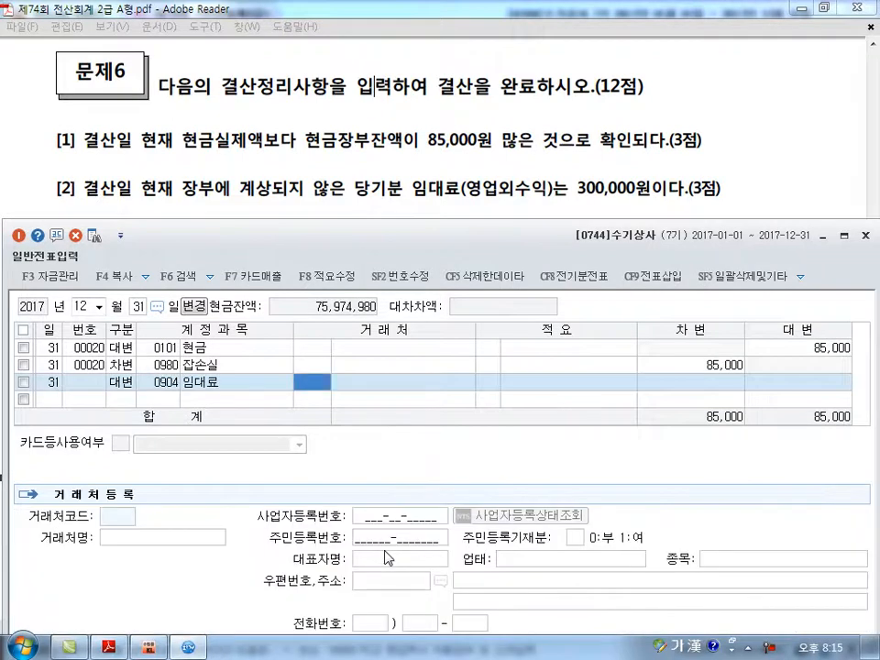
Search the account codes for 임대, compare 임대료수입 (0411) with 임대료 (0904), and select 임대료 again.
{"action": "key", "text": "shift+Tab"}
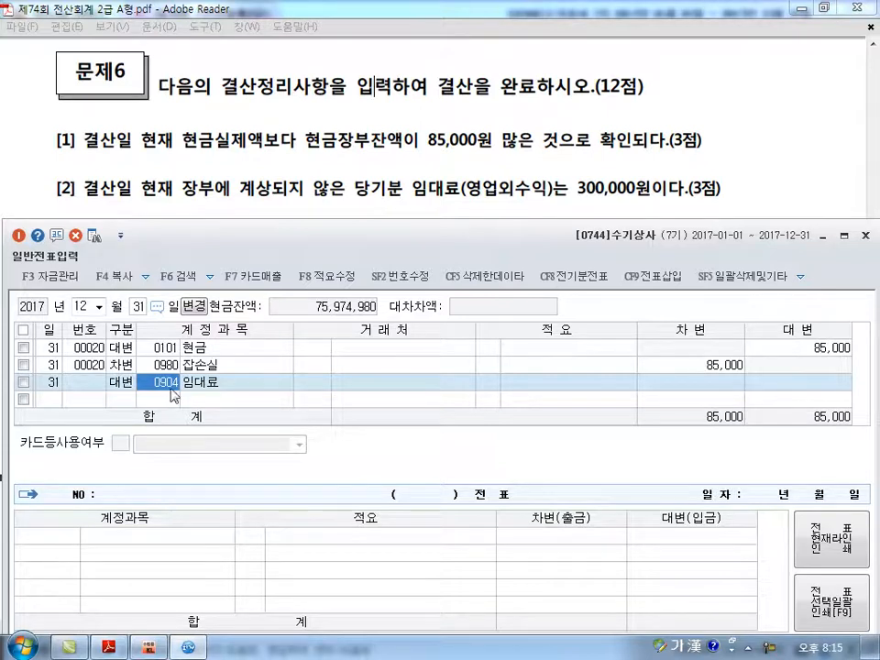
{"action": "type", "text": "임대"}
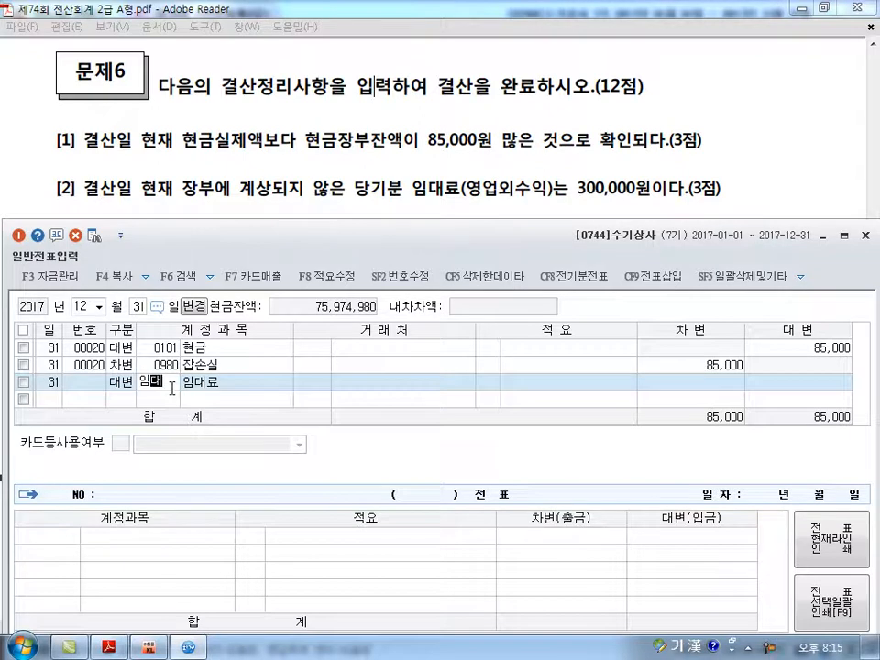
{"action": "key", "text": "Return"}
{"action": "key", "text": "Down"}
{"action": "key", "text": "Down"}
{"action": "key", "text": "Down"}
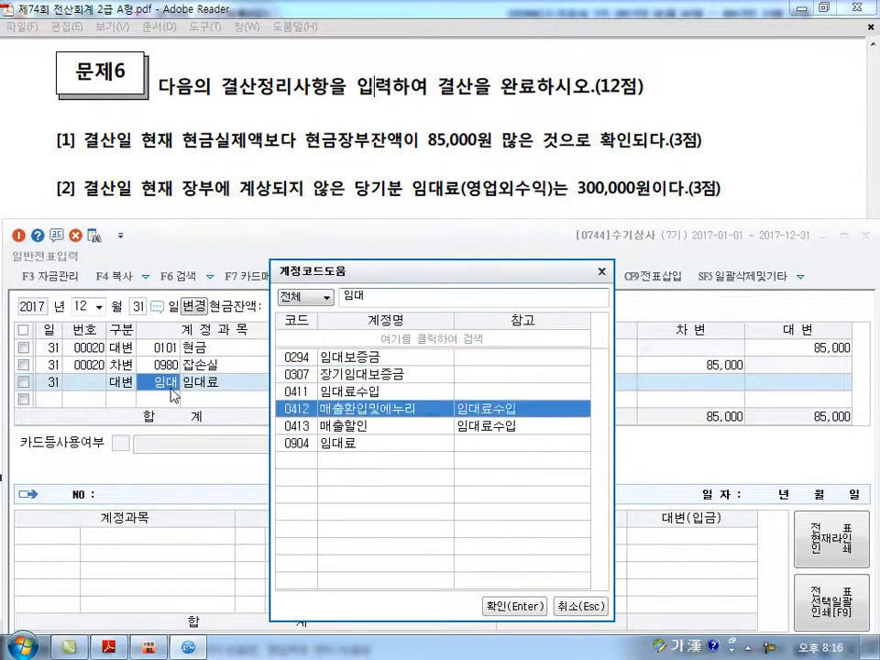
{"action": "key", "text": "Up"}
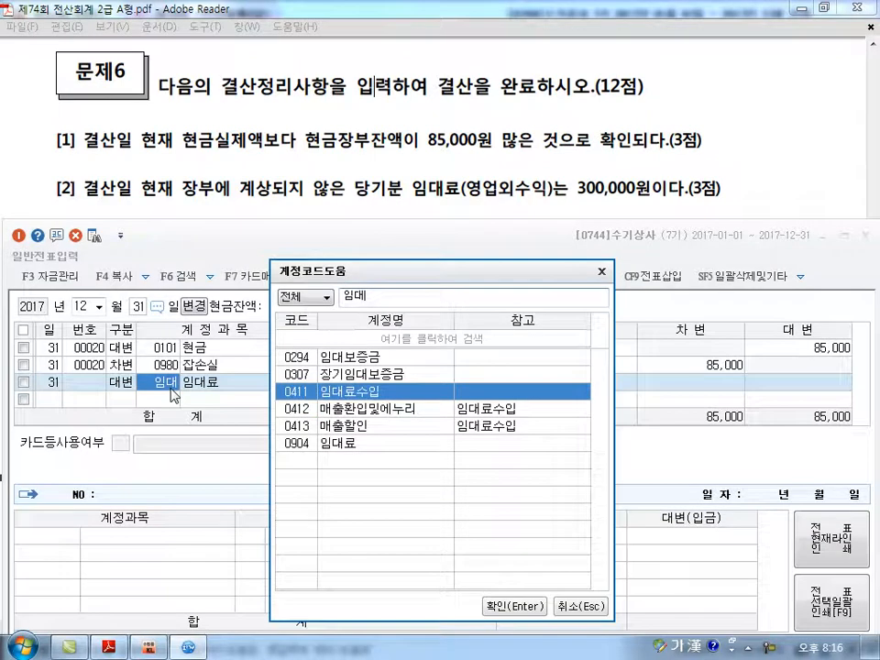
{"action": "key", "text": "Down"}
{"action": "key", "text": "Down"}
{"action": "key", "text": "Down"}
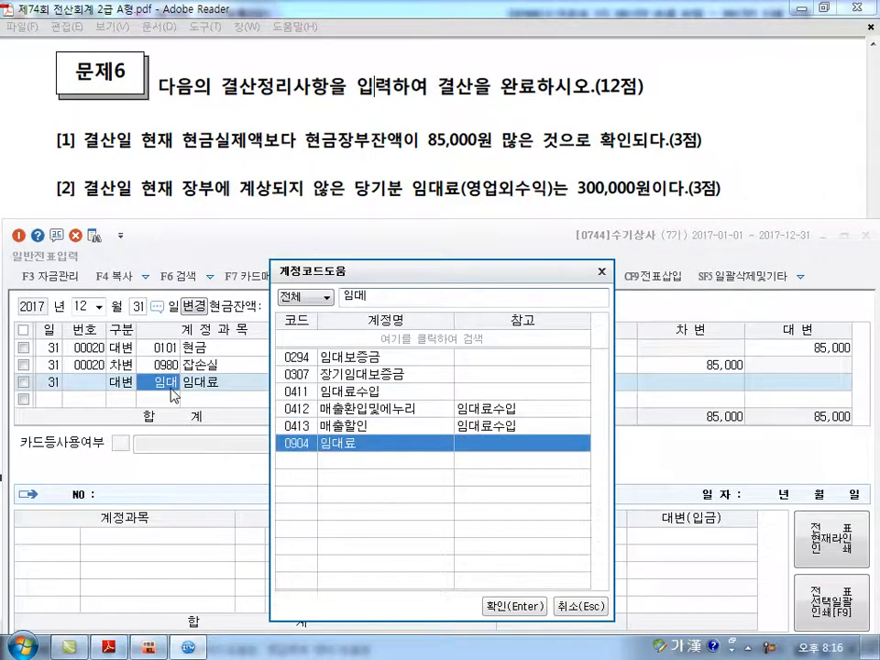
{"action": "key", "text": "Return"}
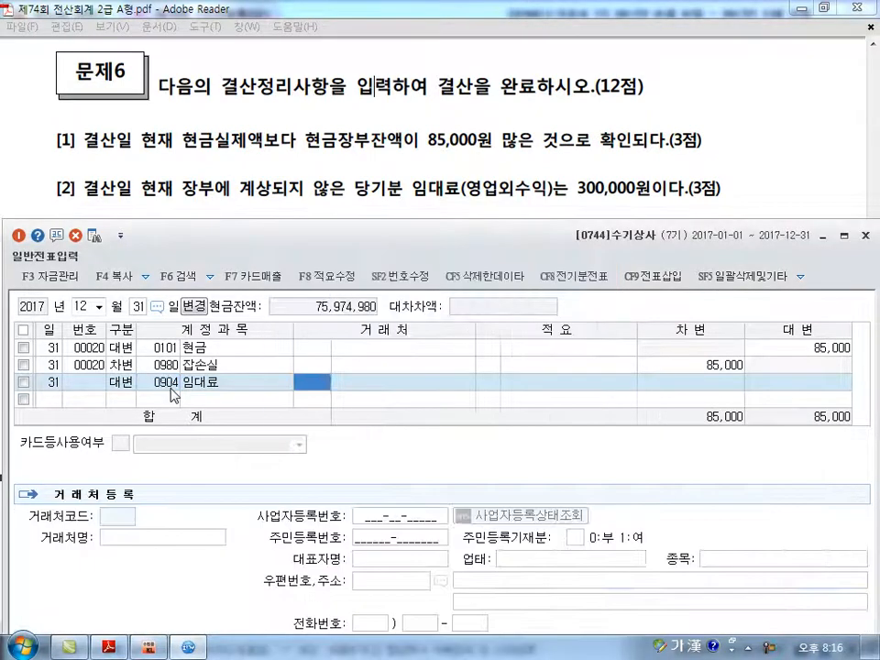
Set the 임대료 line's credit amount to 300,000, leaving its client and description empty.
{"action": "key", "text": "Return"}
{"action": "key", "text": "Return"}
{"action": "type", "text": "3000000"}
{"action": "key", "text": "Return"}
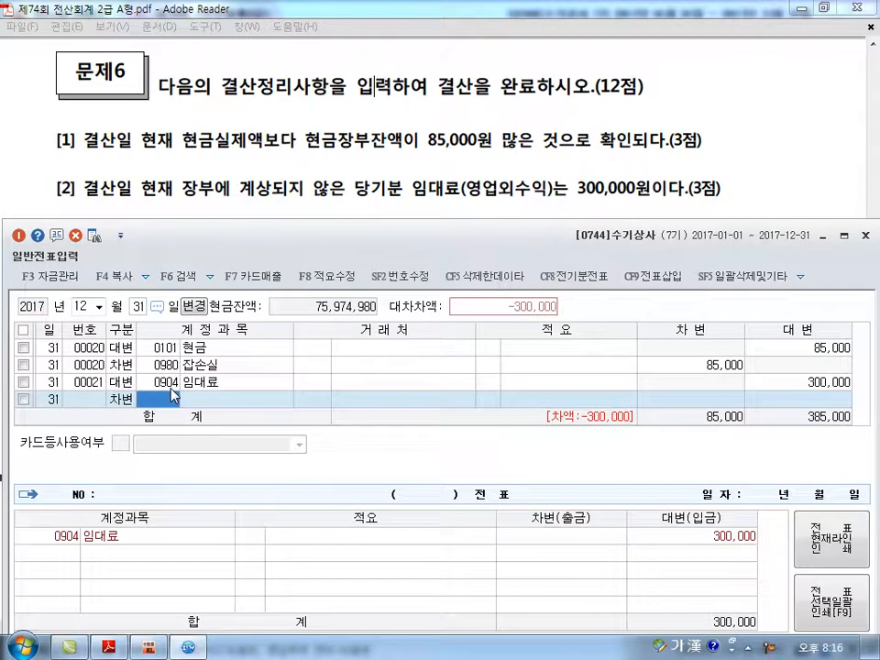
Balance the December 31 임대료 voucher with a debit line of 300,000 to 미수수익 (0116).
{"action": "type", "text": "미수"}
{"action": "key", "text": "Return"}
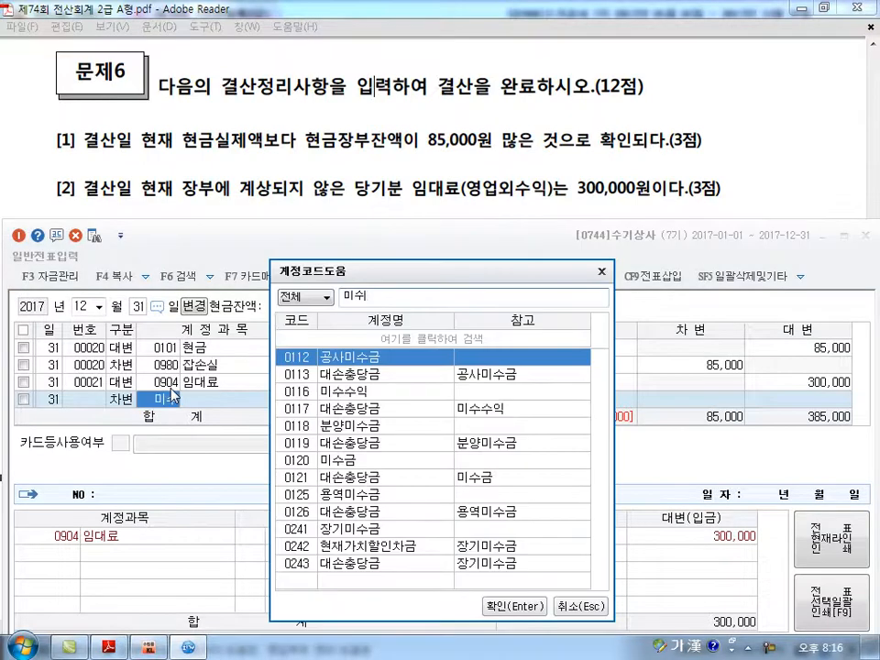
{"action": "type", "text": "ㅣ"}
{"action": "key", "text": "BackSpace"}
{"action": "type", "text": "ㅅ"}
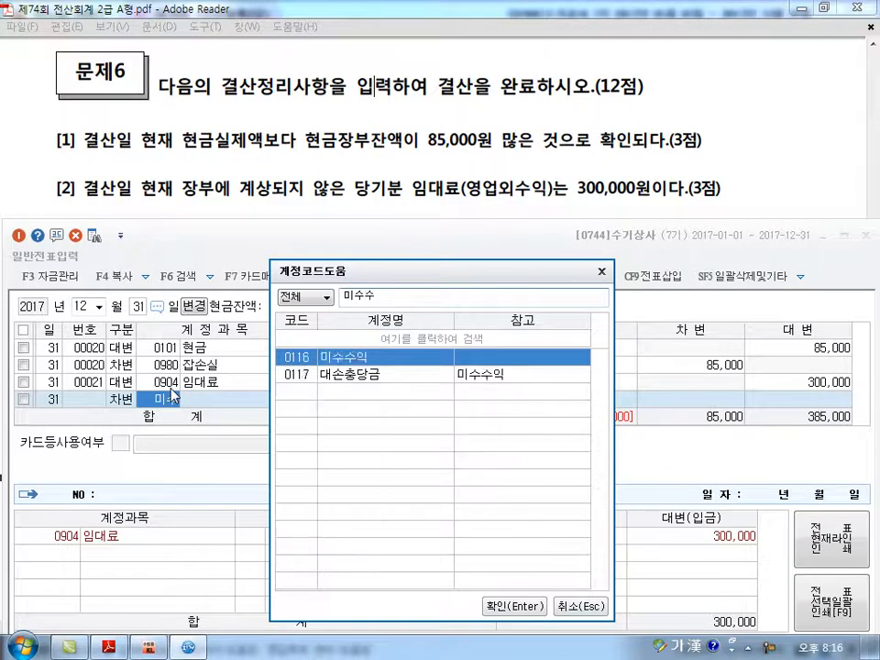
{"action": "key", "text": "Return"}
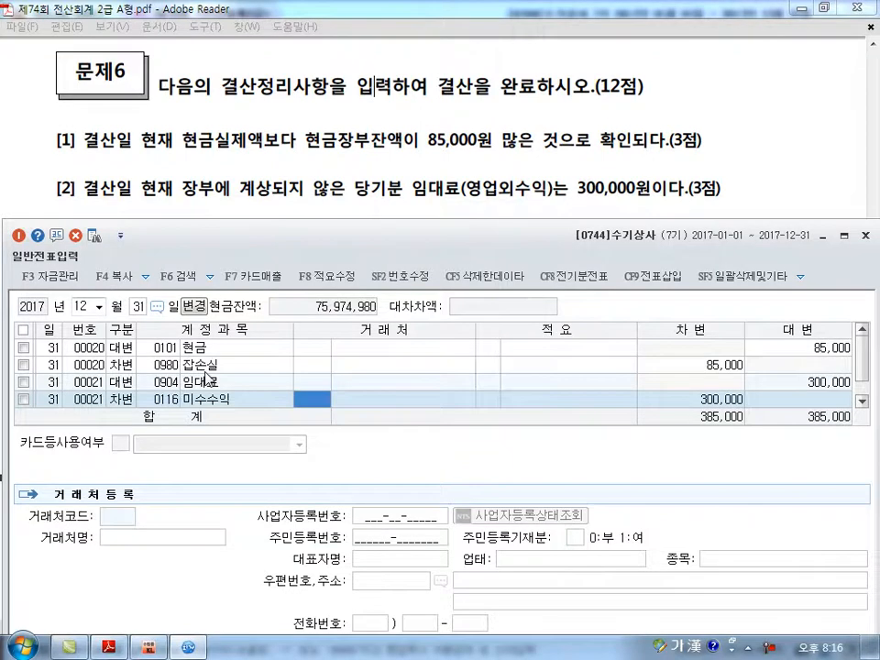
For 문제6 item [3], enter a December 31 credit line of 150,000 to 소모품비 (0830), leaving client and description empty.
{"action": "scroll", "coordinate": [206, 379], "scroll_direction": "down", "scroll_amount": 3}
{"action": "key", "text": "Down"}
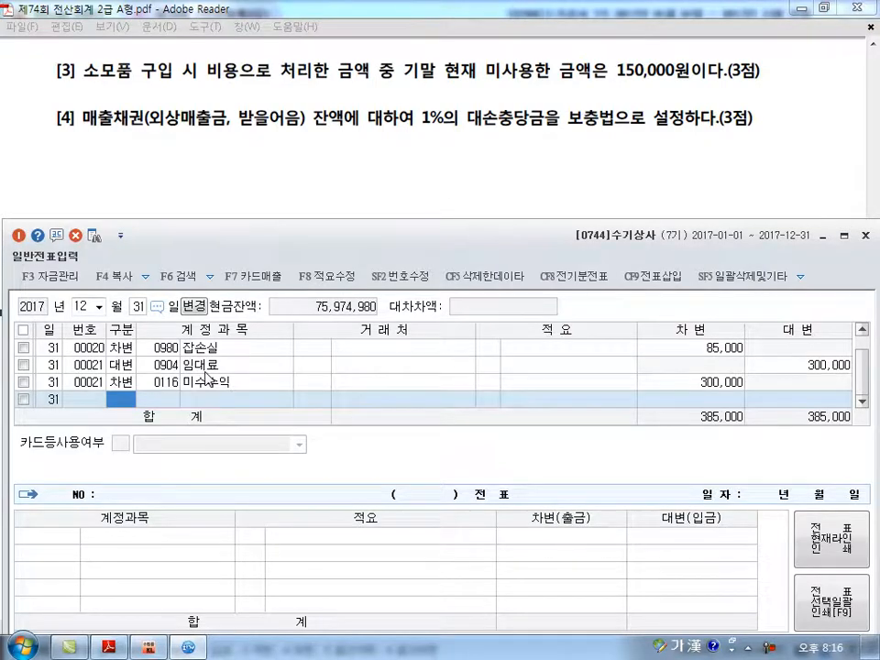
{"action": "type", "text": "4"}
{"action": "key", "text": "Return"}
{"action": "type", "text": "830"}
{"action": "key", "text": "Return"}
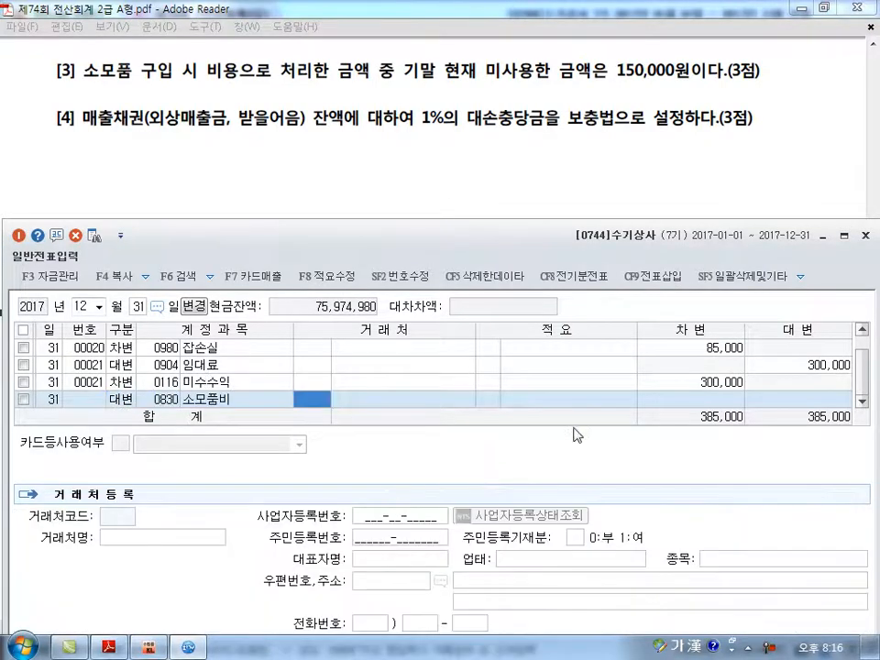
{"action": "key", "text": "Return"}
{"action": "key", "text": "Return"}
{"action": "key", "text": "Return"}
{"action": "type", "text": "150000"}
{"action": "key", "text": "Return"}
Balance the 소모품비 voucher with a debit line of 150,000 to 소모품 (0122).
{"action": "type", "text": "3"}
{"action": "key", "text": "Return"}
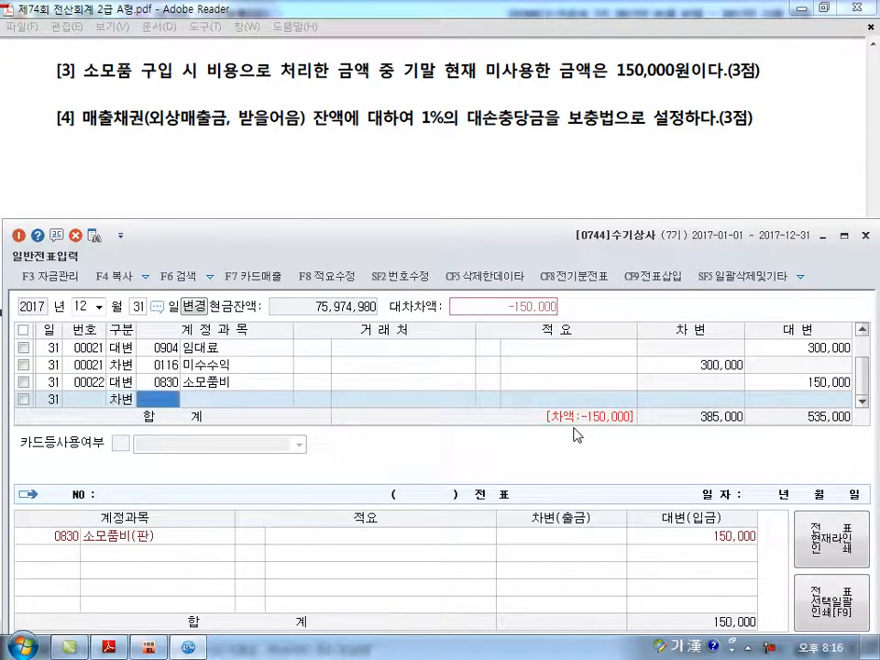
{"action": "type", "text": "122"}
{"action": "key", "text": "Return"}
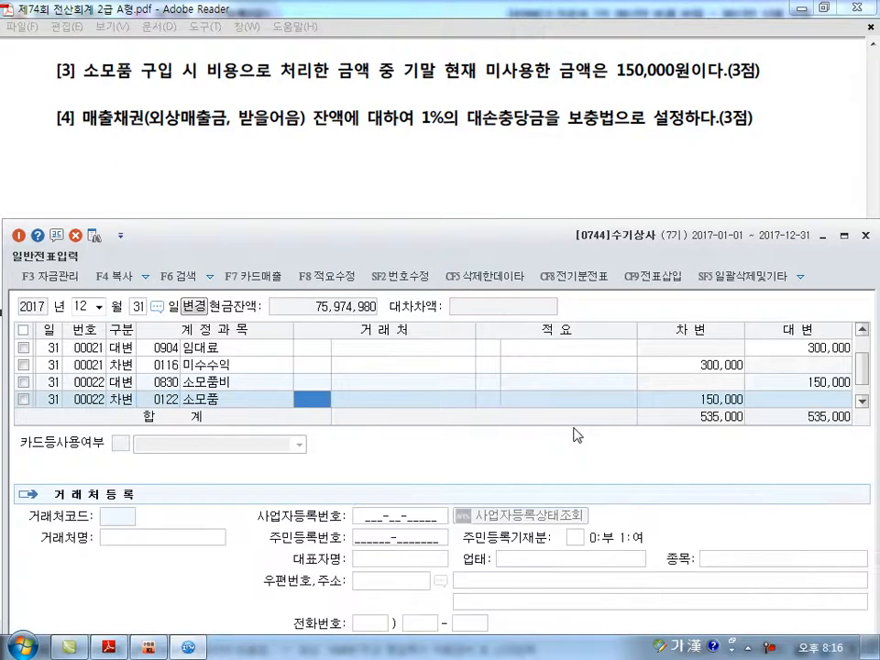
{"action": "key", "text": "Return"}
{"action": "key", "text": "Return"}
{"action": "key", "text": "Return"}
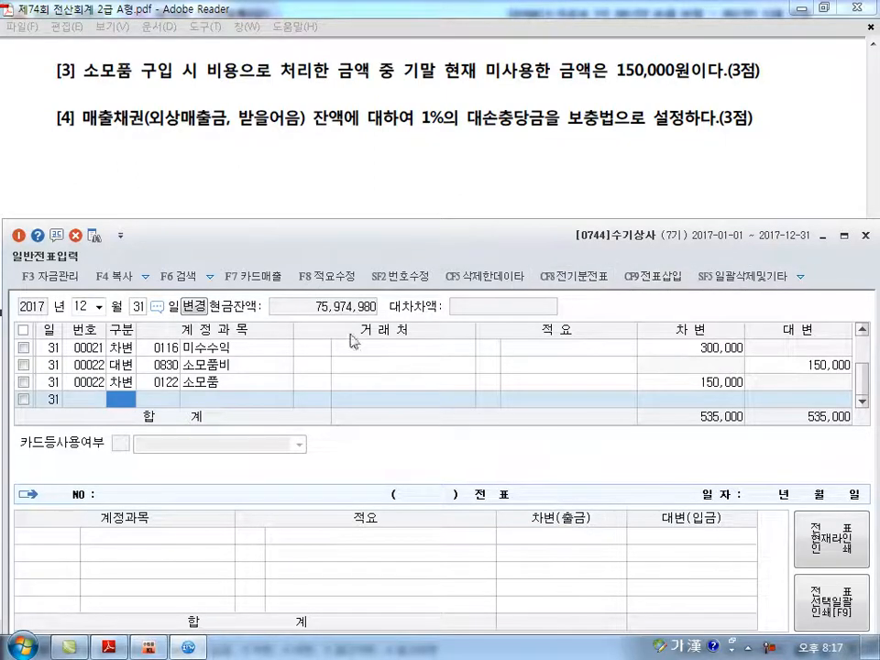
Open 합계잔액시산표 and display the balances as of December 31, 2017.
{"action": "left_click", "coordinate": [149, 649]}
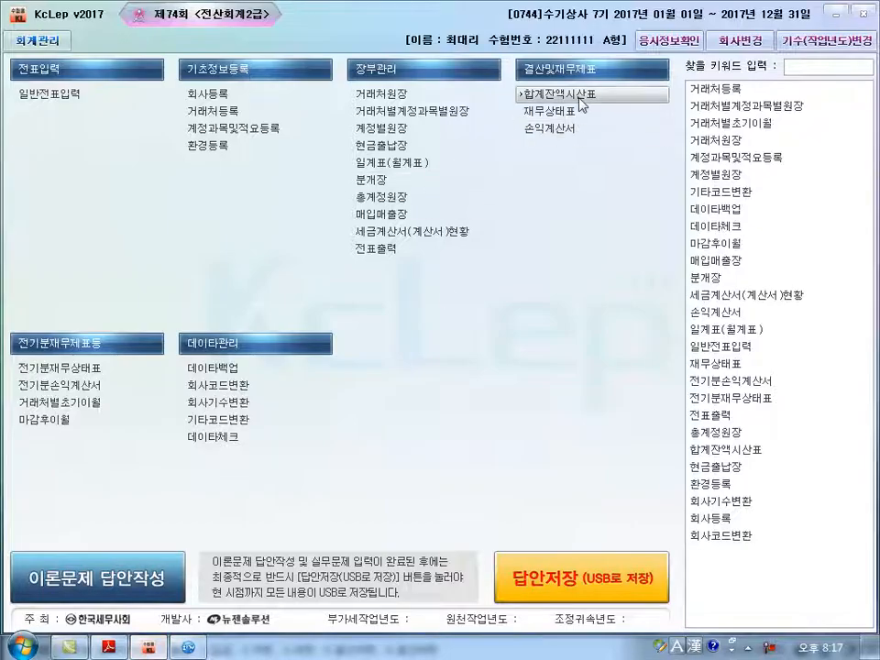
{"action": "left_click", "coordinate": [580, 99]}
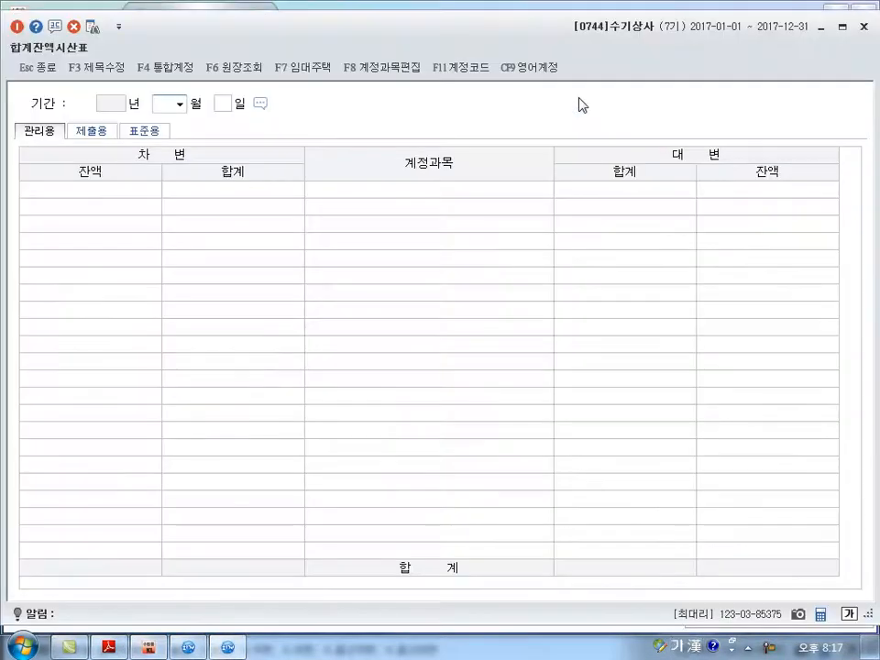
{"action": "key", "text": "Return"}
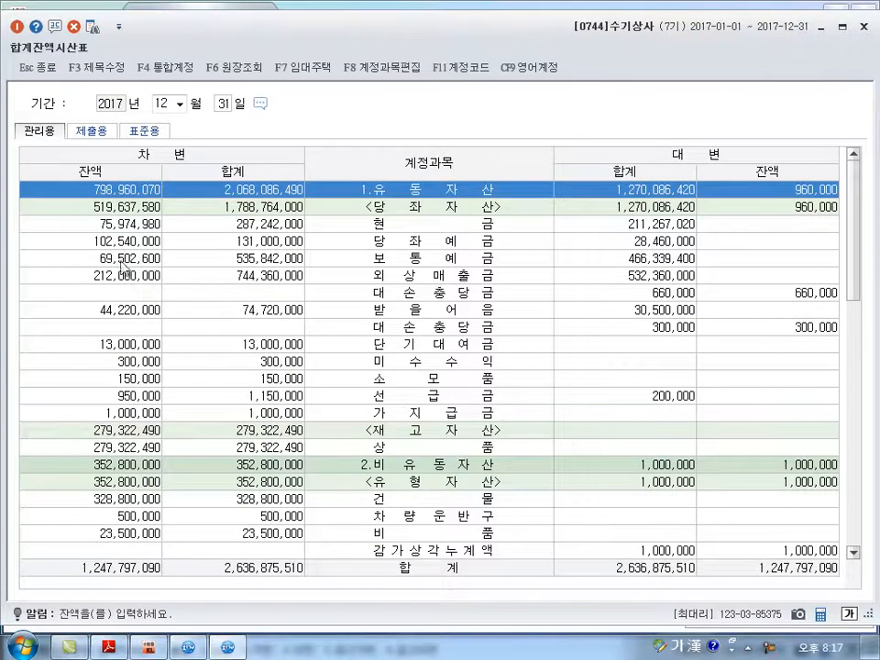
Work out the 외상매출금 allowance top-up as 1% of its balance less the existing 대손충당금.
{"action": "mouse_move", "coordinate": [163, 284]}
{"action": "left_mouse_down"}
{"action": "mouse_move", "coordinate": [128, 288]}
{"action": "mouse_move", "coordinate": [101, 277]}
{"action": "mouse_move", "coordinate": [169, 274]}
{"action": "mouse_move", "coordinate": [190, 282]}
{"action": "left_mouse_up"}
{"action": "mouse_move", "coordinate": [189, 266]}
{"action": "left_mouse_down"}
{"action": "mouse_move", "coordinate": [177, 281]}
{"action": "mouse_move", "coordinate": [192, 283]}
{"action": "mouse_move", "coordinate": [204, 268]}
{"action": "mouse_move", "coordinate": [202, 285]}
{"action": "mouse_move", "coordinate": [213, 280]}
{"action": "left_mouse_up"}
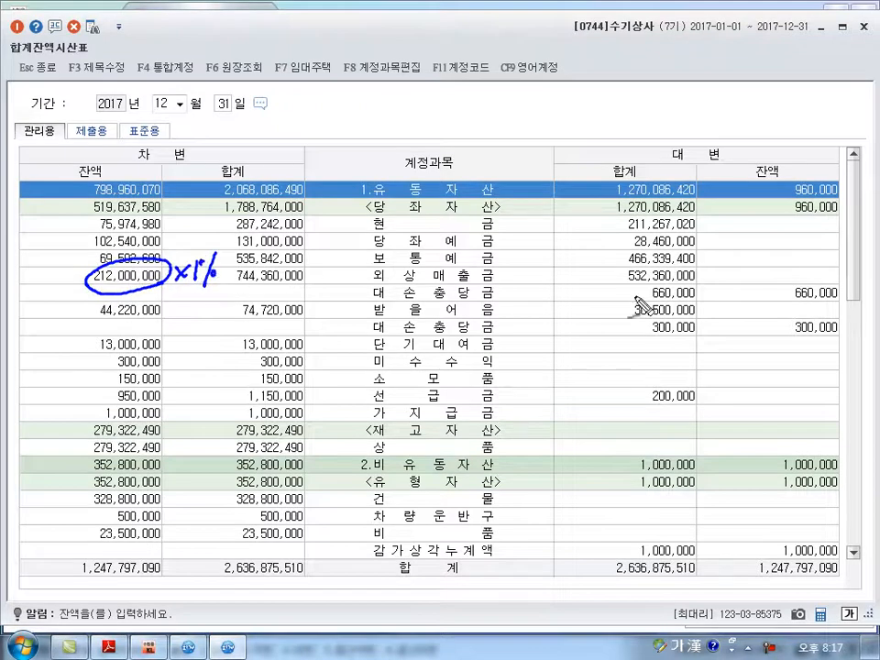
{"action": "left_click_drag", "start_coordinate": [790, 301], "coordinate": [838, 295]}
{"action": "mouse_move", "coordinate": [246, 275]}
{"action": "left_mouse_down"}
{"action": "mouse_move", "coordinate": [305, 273]}
{"action": "mouse_move", "coordinate": [317, 264]}
{"action": "left_mouse_up"}
{"action": "mouse_move", "coordinate": [331, 263]}
{"action": "left_mouse_down"}
{"action": "mouse_move", "coordinate": [328, 271]}
{"action": "mouse_move", "coordinate": [378, 261]}
{"action": "left_mouse_up"}
{"action": "left_click_drag", "start_coordinate": [361, 270], "coordinate": [378, 269]}
{"action": "mouse_move", "coordinate": [431, 227]}
{"action": "left_mouse_down"}
{"action": "mouse_move", "coordinate": [400, 249]}
{"action": "mouse_move", "coordinate": [456, 236]}
{"action": "left_mouse_up"}
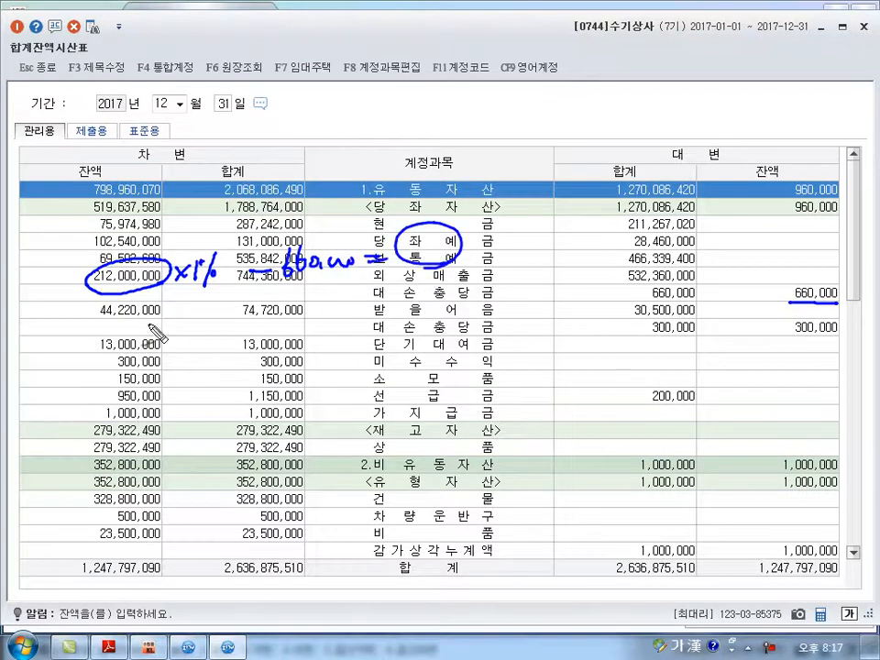
Work out the 받을어음 allowance top-up as 1% of its balance less the existing 대손충당금.
{"action": "mouse_move", "coordinate": [90, 319]}
{"action": "left_mouse_down"}
{"action": "mouse_move", "coordinate": [165, 323]}
{"action": "mouse_move", "coordinate": [164, 295]}
{"action": "mouse_move", "coordinate": [89, 321]}
{"action": "left_mouse_up"}
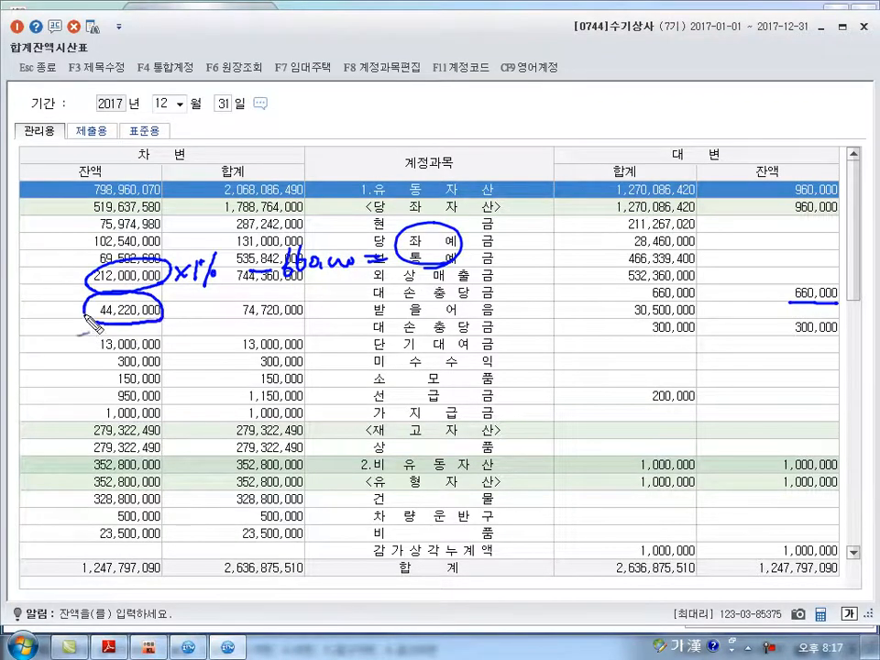
{"action": "left_click_drag", "start_coordinate": [178, 304], "coordinate": [194, 322]}
{"action": "mouse_move", "coordinate": [193, 303]}
{"action": "left_mouse_down"}
{"action": "mouse_move", "coordinate": [179, 323]}
{"action": "mouse_move", "coordinate": [207, 334]}
{"action": "mouse_move", "coordinate": [210, 322]}
{"action": "left_mouse_up"}
{"action": "left_click_drag", "start_coordinate": [213, 303], "coordinate": [228, 323]}
{"action": "left_click_drag", "start_coordinate": [236, 318], "coordinate": [253, 317]}
{"action": "left_click_drag", "start_coordinate": [784, 336], "coordinate": [843, 341]}
{"action": "left_click_drag", "start_coordinate": [654, 350], "coordinate": [665, 347]}
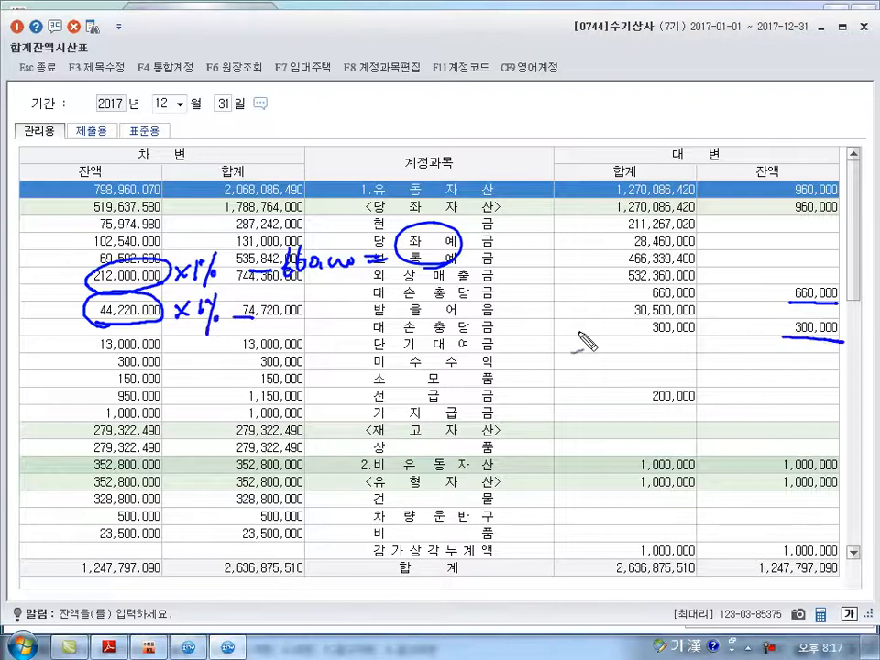
{"action": "mouse_move", "coordinate": [283, 306]}
{"action": "left_mouse_down"}
{"action": "mouse_move", "coordinate": [292, 325]}
{"action": "mouse_move", "coordinate": [365, 312]}
{"action": "left_mouse_up"}
{"action": "left_click_drag", "start_coordinate": [354, 321], "coordinate": [367, 319]}
{"action": "mouse_move", "coordinate": [431, 279]}
{"action": "left_mouse_down"}
{"action": "mouse_move", "coordinate": [402, 317]}
{"action": "mouse_move", "coordinate": [449, 284]}
{"action": "left_mouse_up"}
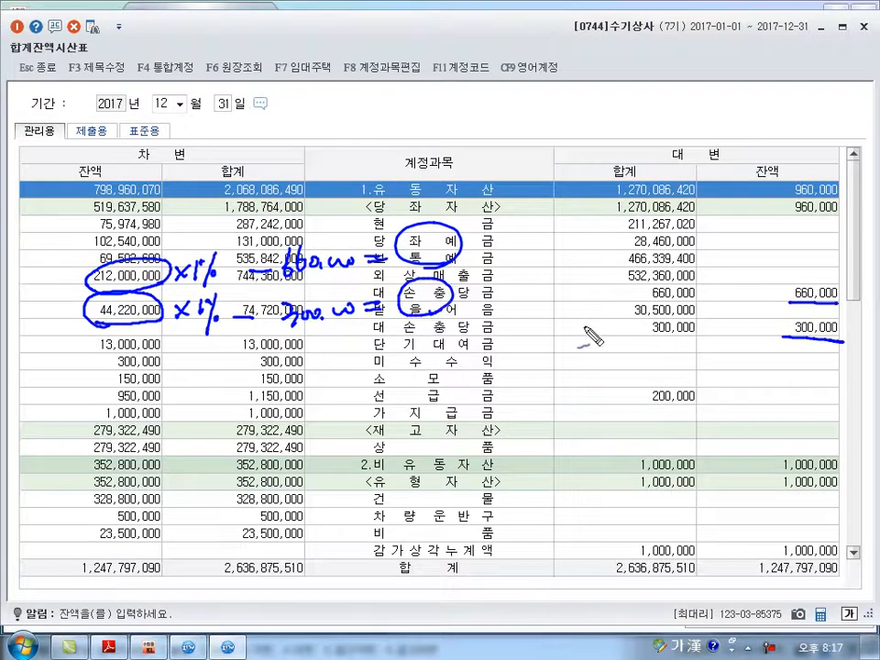
{"action": "key", "text": "Escape"}
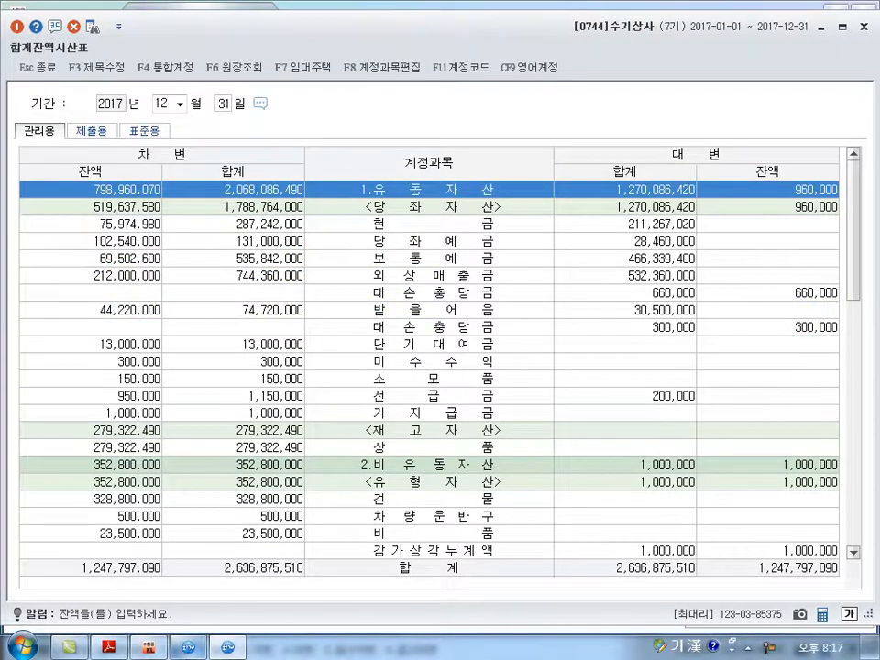
Return to 일반전표입력 and enter a December 31 credit line of 1,460,000 to 대손충당금 (0109) for item [4].
{"action": "key", "text": "alt+Tab"}
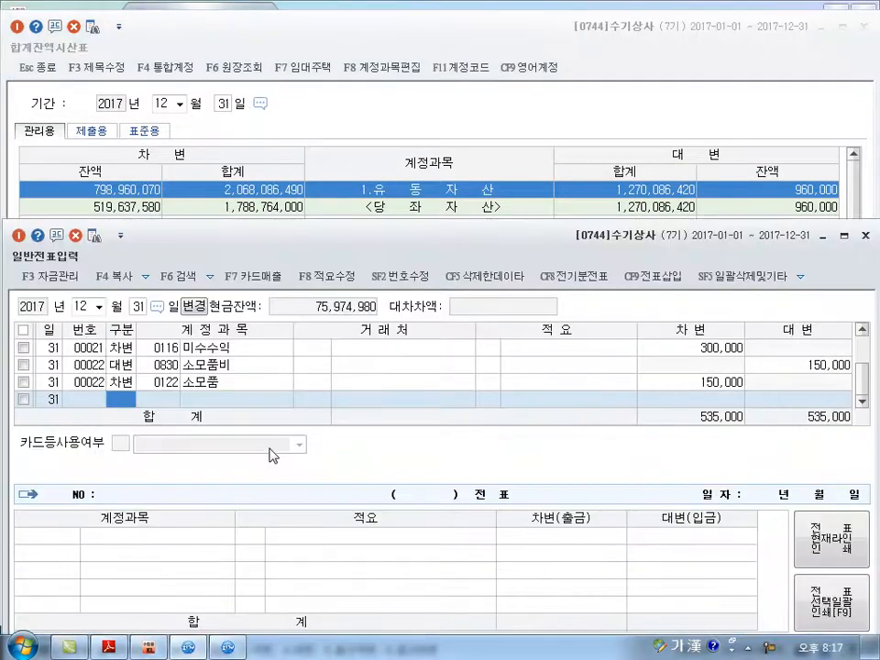
{"action": "type", "text": "4"}
{"action": "key", "text": "Return"}
{"action": "type", "text": "109"}
{"action": "key", "text": "Return"}
{"action": "key", "text": "Return"}
{"action": "key", "text": "Return"}
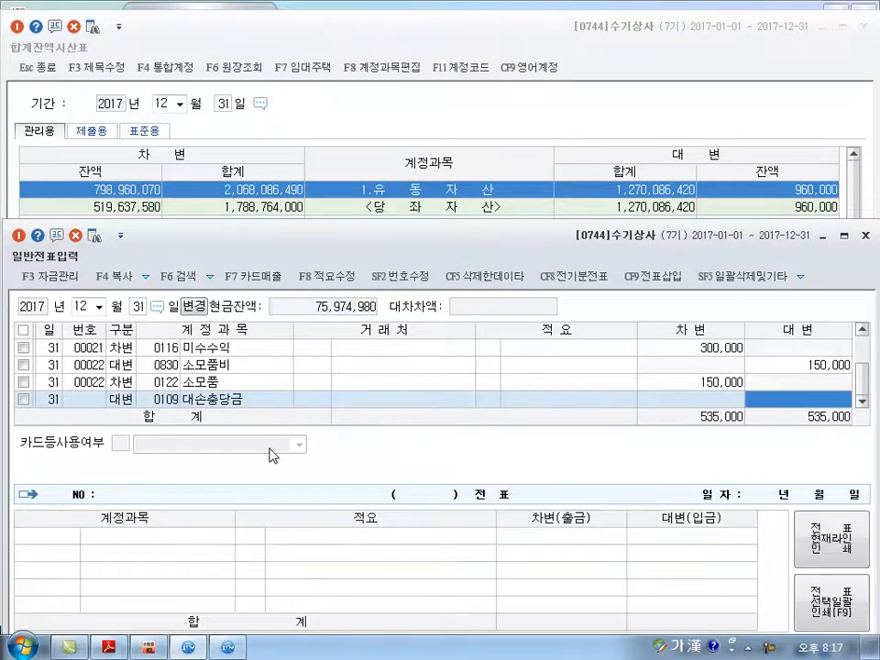
{"action": "type", "text": "1460000"}
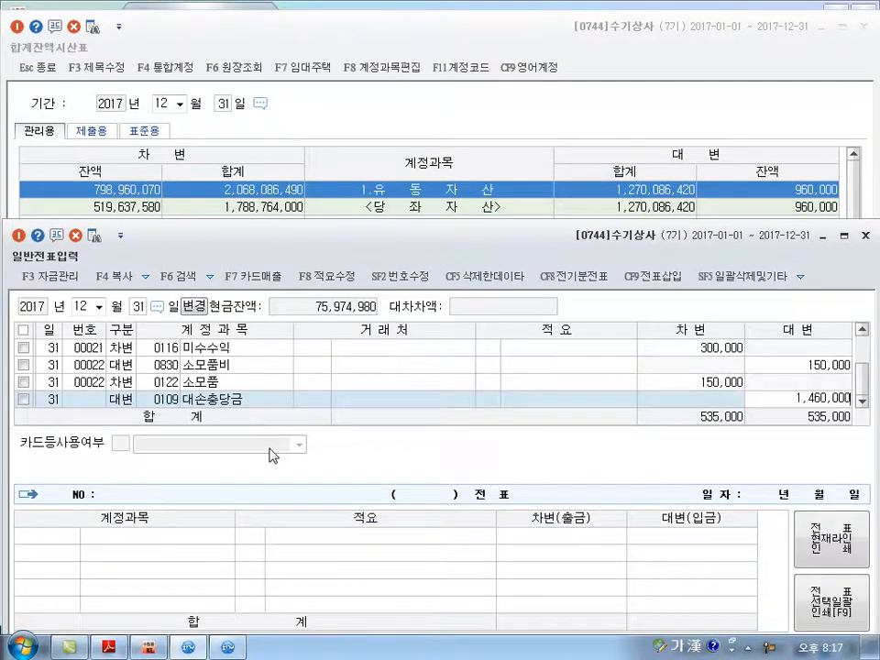
{"action": "key", "text": "Return"}
Add a second credit line of 142,200 to 대손충당금 (0111) in the same December 31 voucher.
{"action": "key", "text": "shift+Tab"}
{"action": "type", "text": "0111"}
{"action": "key", "text": "Return"}
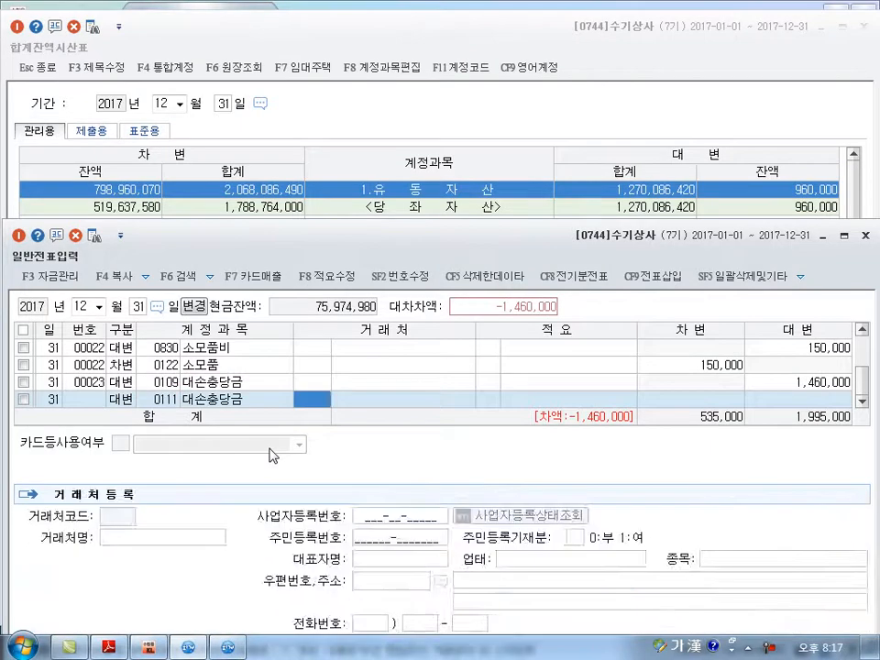
{"action": "key", "text": "Return"}
{"action": "key", "text": "Return"}
{"action": "type", "text": "142,200"}
{"action": "key", "text": "Return"}
Balance the 대손충당금 voucher with a debit line of 1,602,200 to 대손상각비 (0835).
{"action": "key", "text": "Return"}
{"action": "type", "text": "4"}
{"action": "key", "text": "shift+Tab"}
{"action": "type", "text": "30835"}
{"action": "key", "text": "Return"}
{"action": "key", "text": "Return"}
{"action": "key", "text": "Return"}
{"action": "key", "text": "Return"}
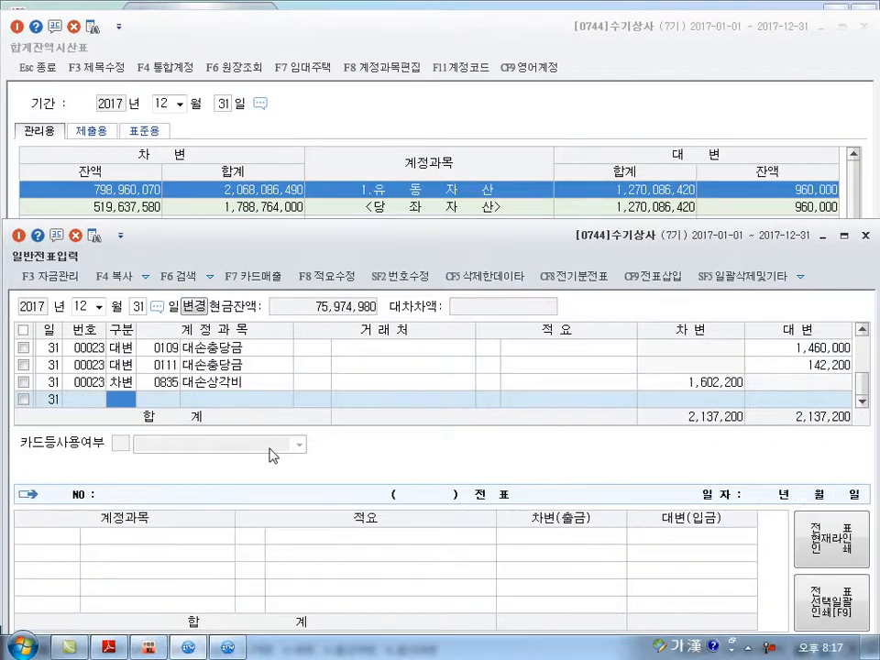
Refresh 합계잔액시산표, check both 대손충당금 balances against 1% of 외상매출금 and 받을어음, and close the report.
{"action": "left_click", "coordinate": [460, 117]}
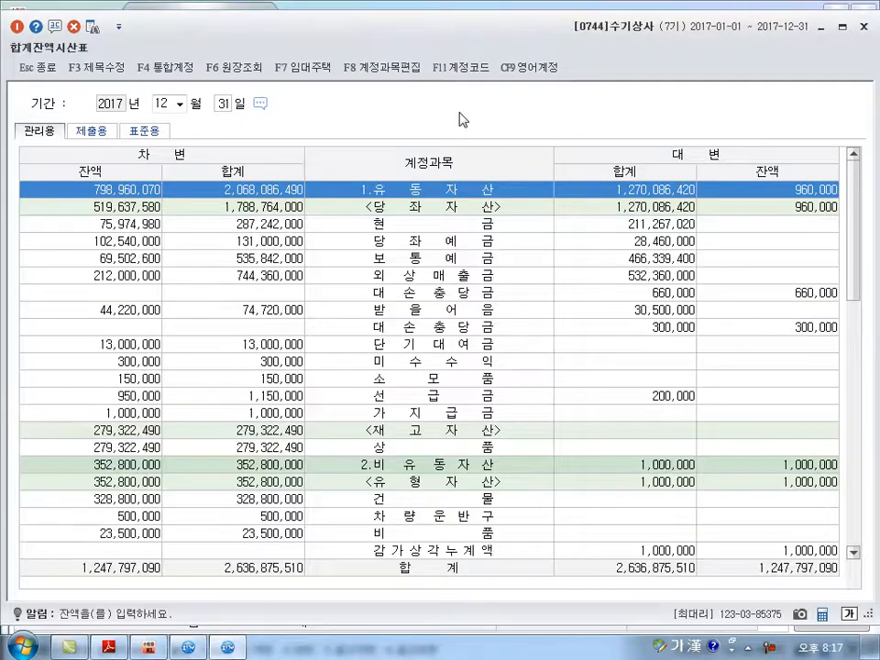
{"action": "left_click", "coordinate": [226, 105]}
{"action": "key", "text": "Return"}
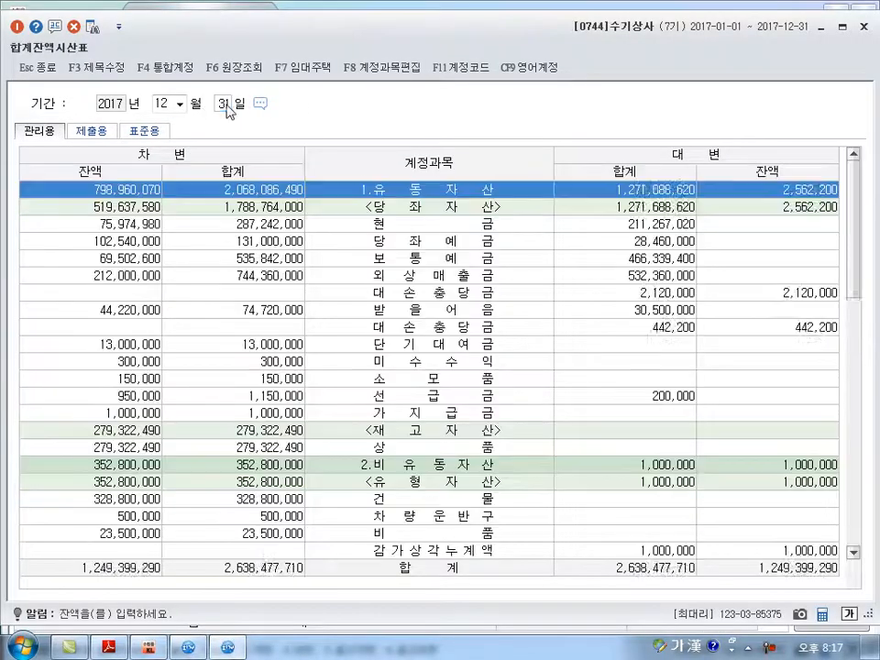
{"action": "left_click", "coordinate": [112, 277]}
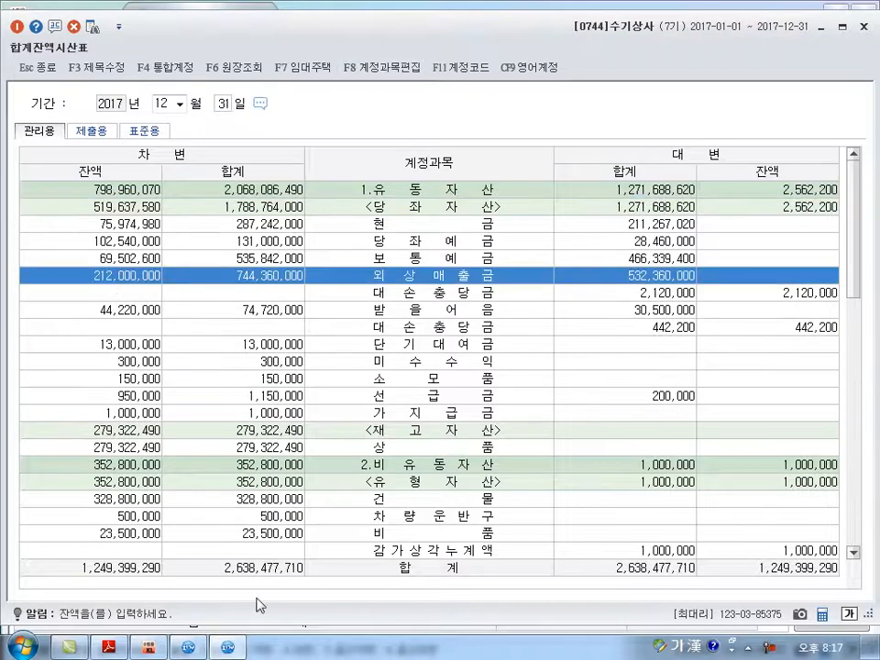
{"action": "mouse_move", "coordinate": [160, 284]}
{"action": "left_mouse_down"}
{"action": "mouse_move", "coordinate": [87, 291]}
{"action": "mouse_move", "coordinate": [160, 287]}
{"action": "mouse_move", "coordinate": [570, 188]}
{"action": "mouse_move", "coordinate": [772, 299]}
{"action": "left_mouse_up"}
{"action": "mouse_move", "coordinate": [167, 325]}
{"action": "left_mouse_down"}
{"action": "mouse_move", "coordinate": [128, 281]}
{"action": "mouse_move", "coordinate": [212, 309]}
{"action": "mouse_move", "coordinate": [612, 339]}
{"action": "mouse_move", "coordinate": [772, 341]}
{"action": "left_mouse_up"}
{"action": "left_click", "coordinate": [863, 27]}
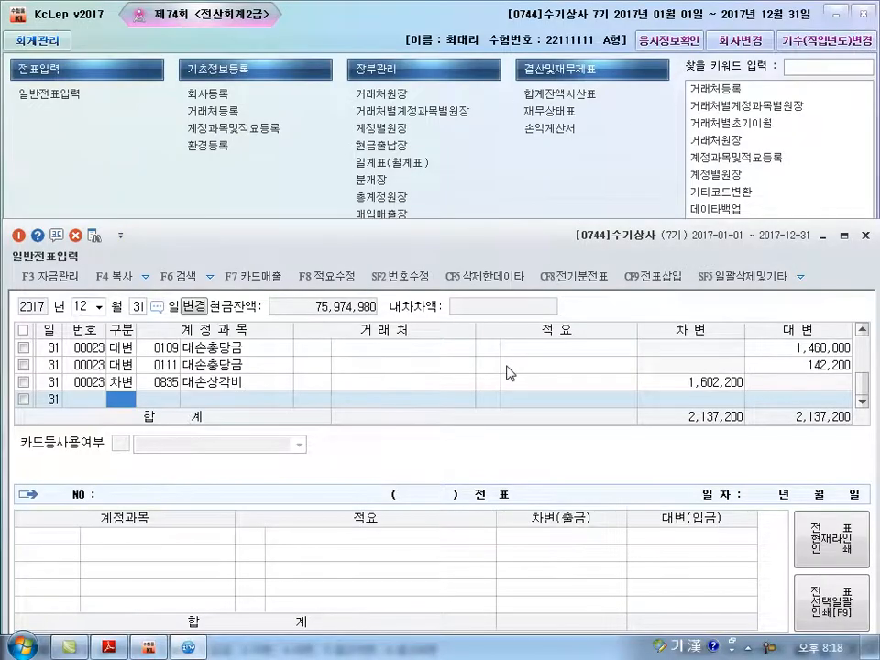
{"action": "left_click", "coordinate": [507, 366]}
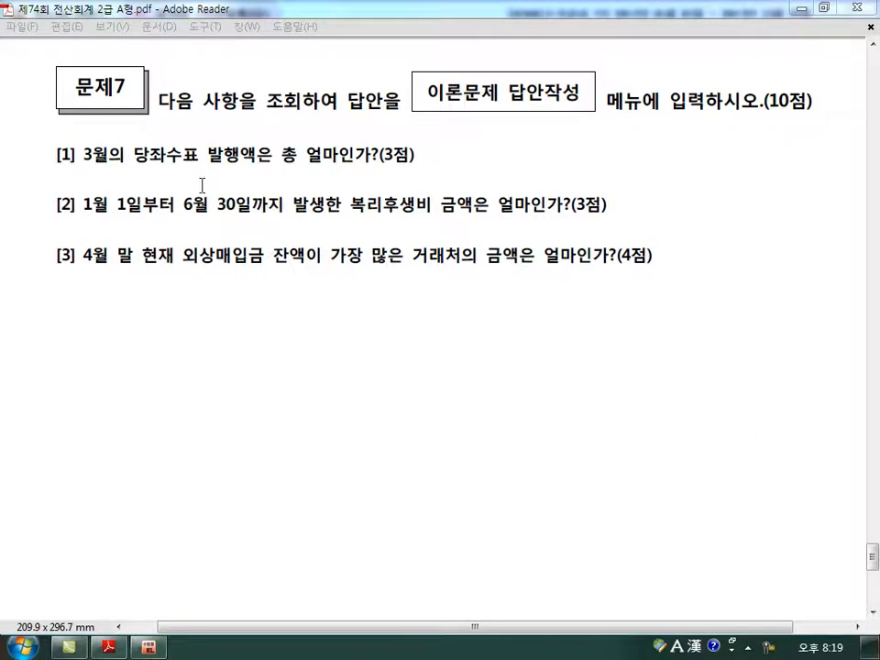
For 문제7 item [1], open 계정별원장 and query 당좌예금 (0102) from March 1 to March 31, 2017.
{"action": "left_click", "coordinate": [147, 647]}
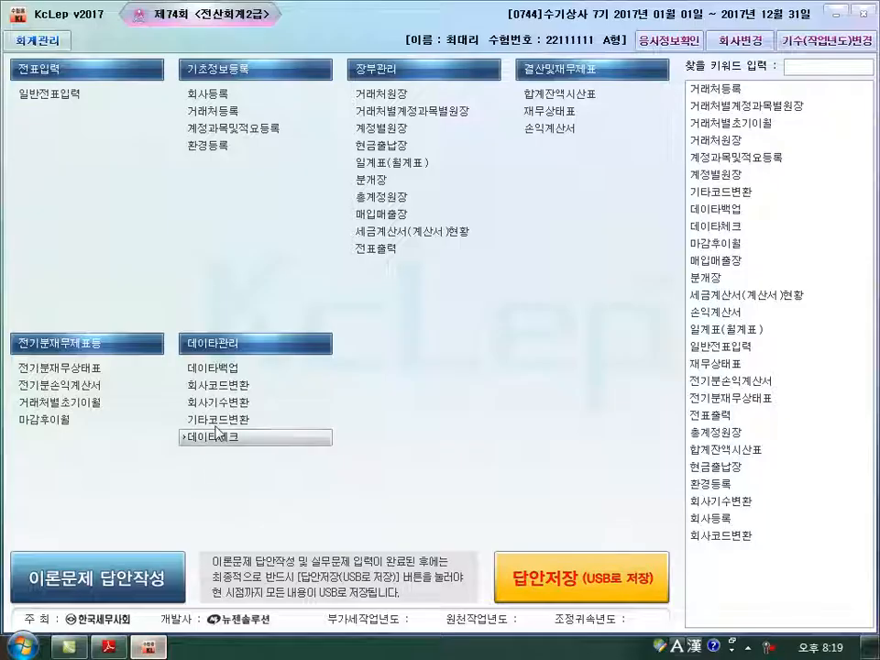
{"action": "left_click", "coordinate": [391, 130]}
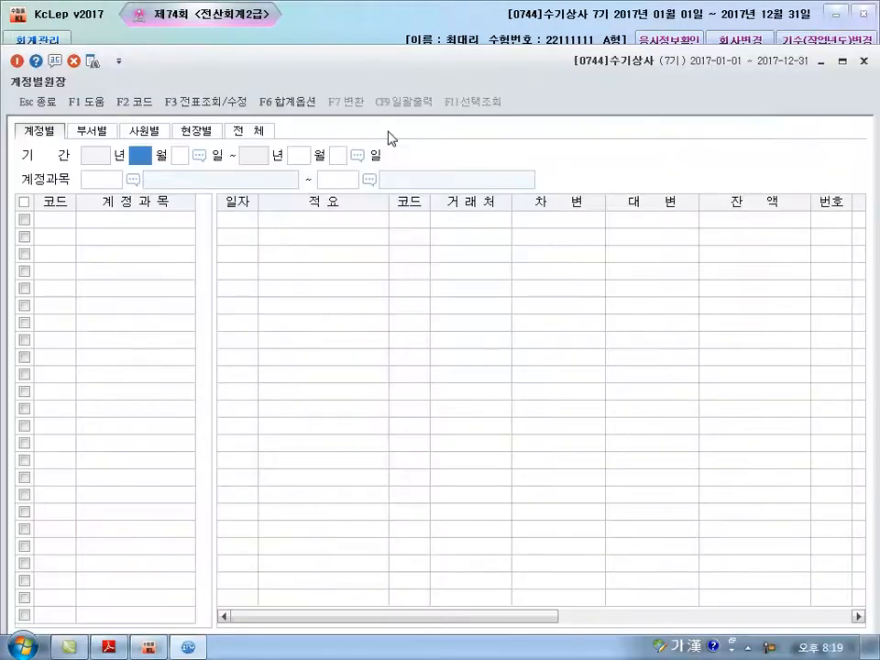
{"action": "type", "text": "3"}
{"action": "key", "text": "Return"}
{"action": "key", "text": "Return"}
{"action": "type", "text": "3"}
{"action": "key", "text": "Return"}
{"action": "key", "text": "Return"}
{"action": "type", "text": "102"}
{"action": "key", "text": "Return"}
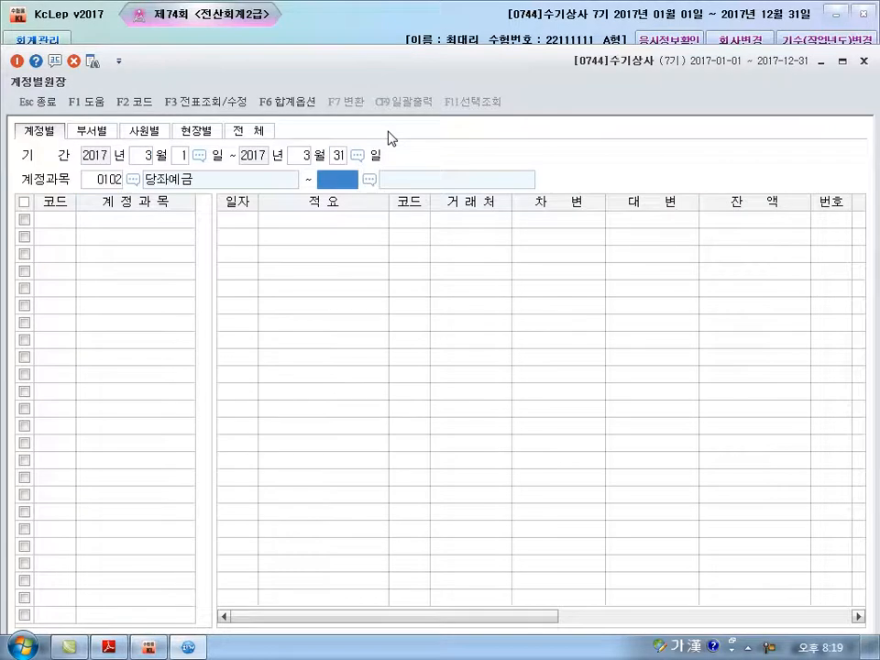
{"action": "type", "text": "102"}
{"action": "key", "text": "Return"}
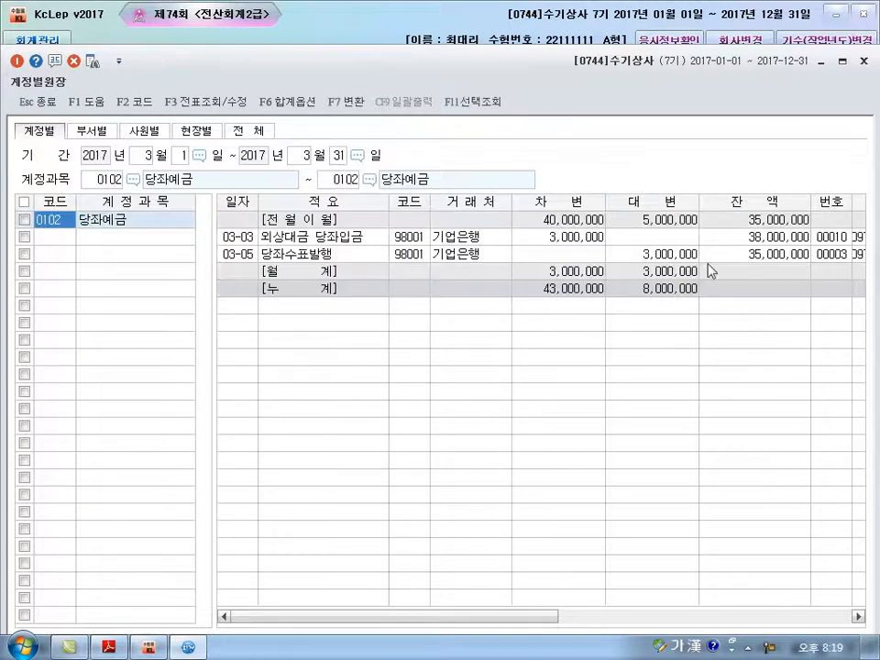
Examine the credit amounts for the March 당좌수표발행 entry, close the ledger, and return to the 문제7 questions in Adobe Reader.
{"action": "left_click", "coordinate": [675, 222]}
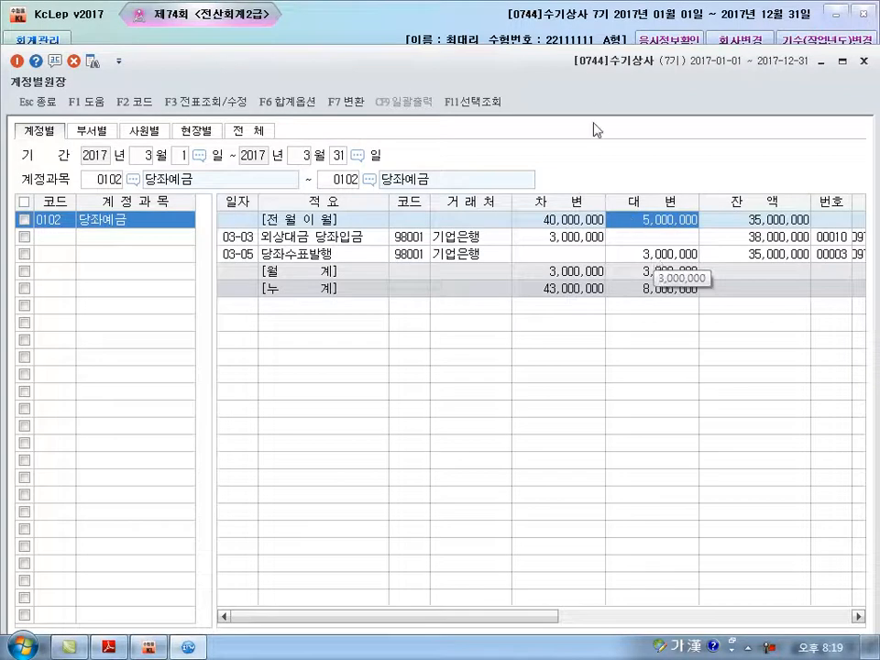
{"action": "left_click", "coordinate": [661, 263]}
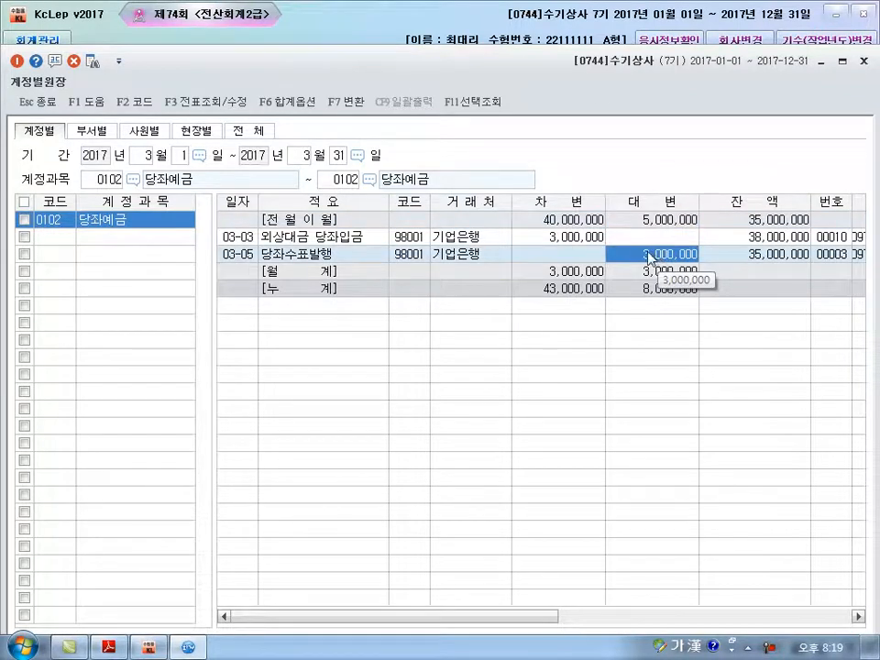
{"action": "left_click", "coordinate": [863, 62]}
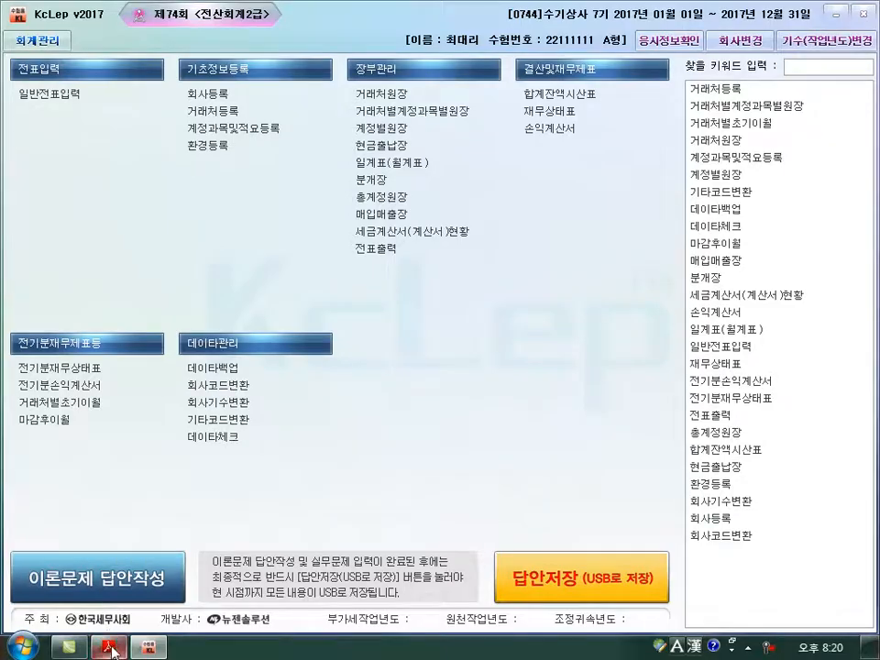
{"action": "key", "text": "alt+Tab"}
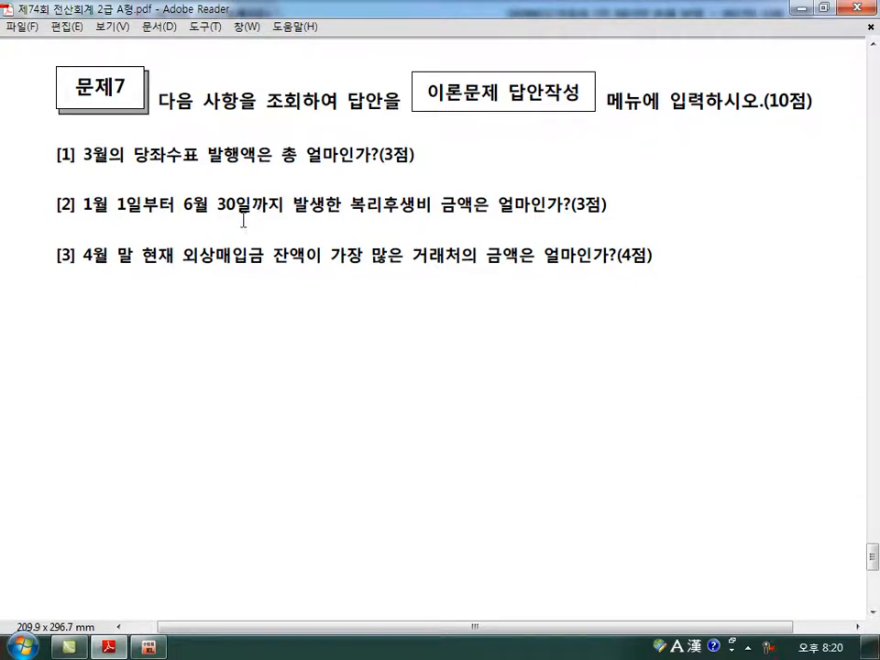
For 문제7 item [2], switch to KcLep, look up 복리후생비 in 합계잔액시산표 as of June 30, 2017, and close the report.
{"action": "key", "text": "alt+Tab"}
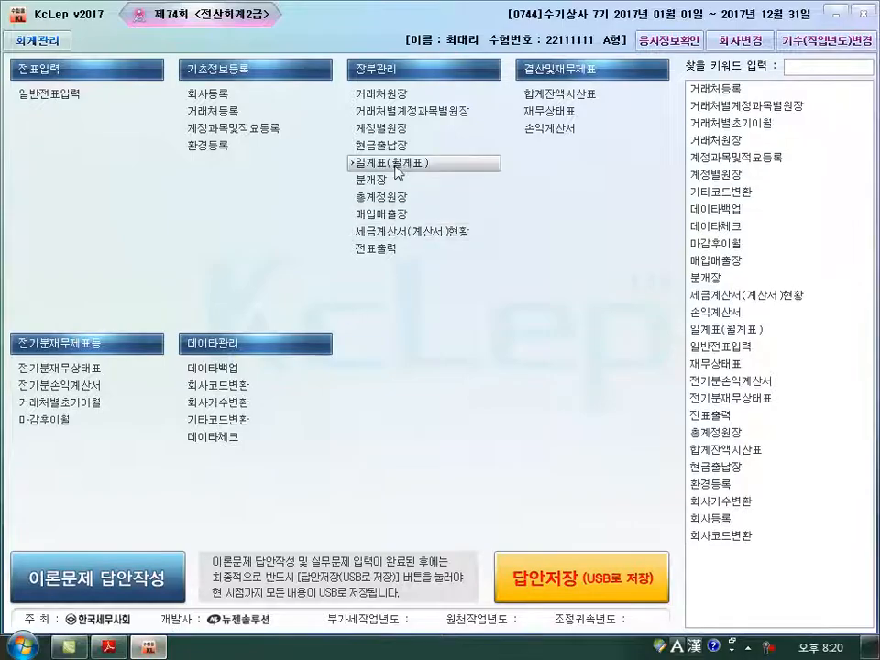
{"action": "left_click", "coordinate": [544, 97]}
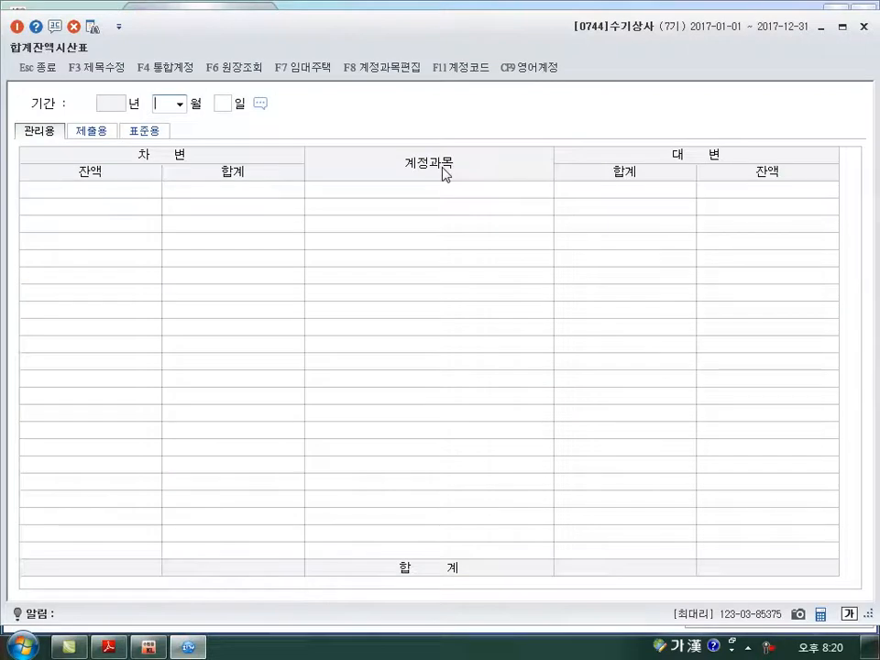
{"action": "type", "text": "6"}
{"action": "key", "text": "Return"}
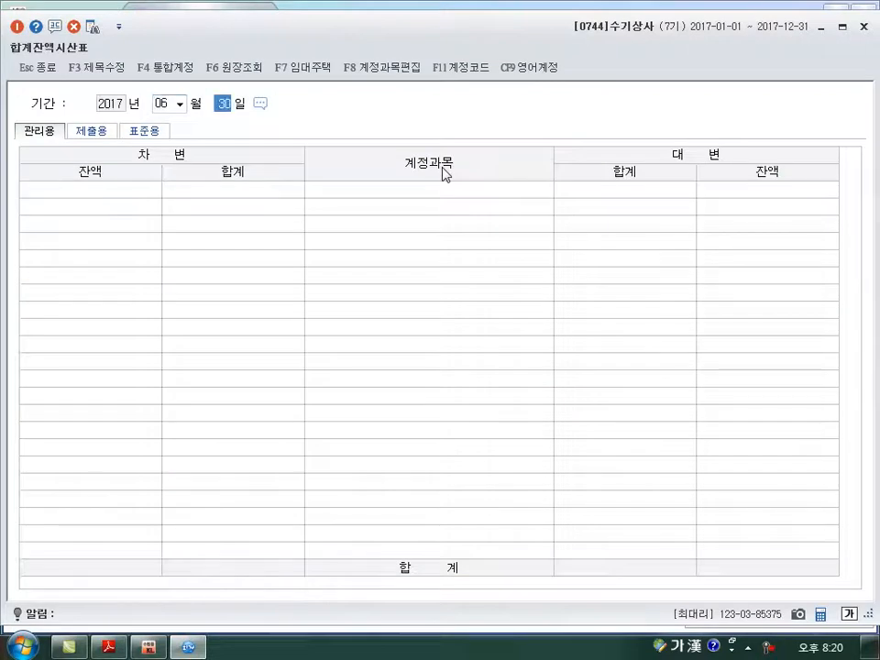
{"action": "key", "text": "Return"}
{"action": "scroll", "coordinate": [41, 475], "scroll_direction": "down", "scroll_amount": 10}
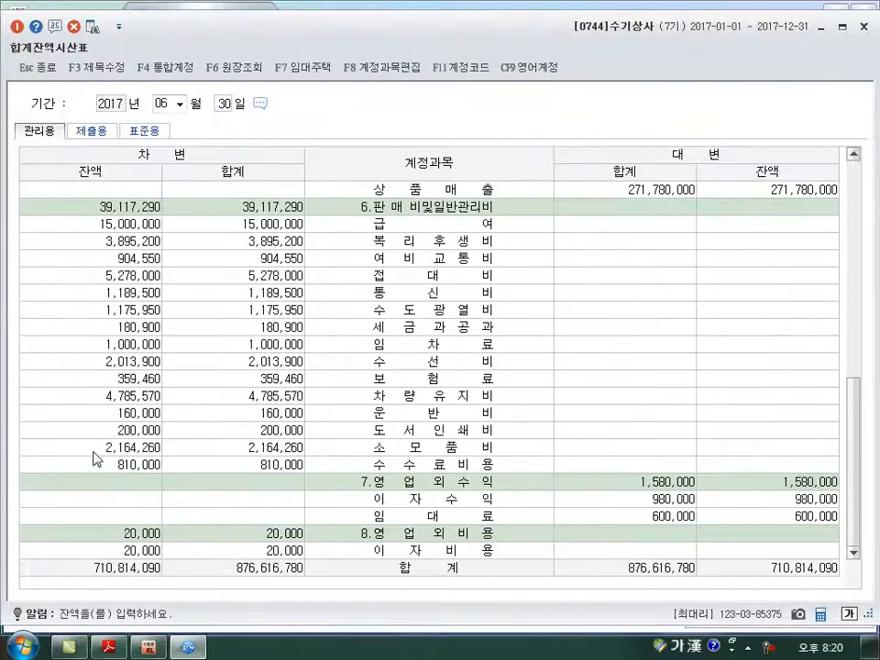
{"action": "left_click", "coordinate": [128, 243]}
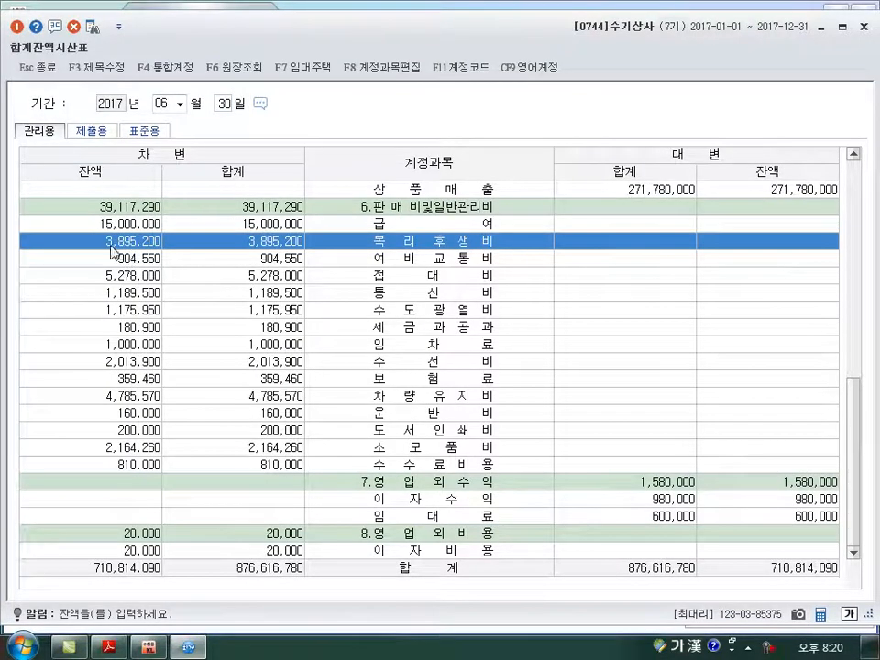
{"action": "left_click", "coordinate": [865, 29]}
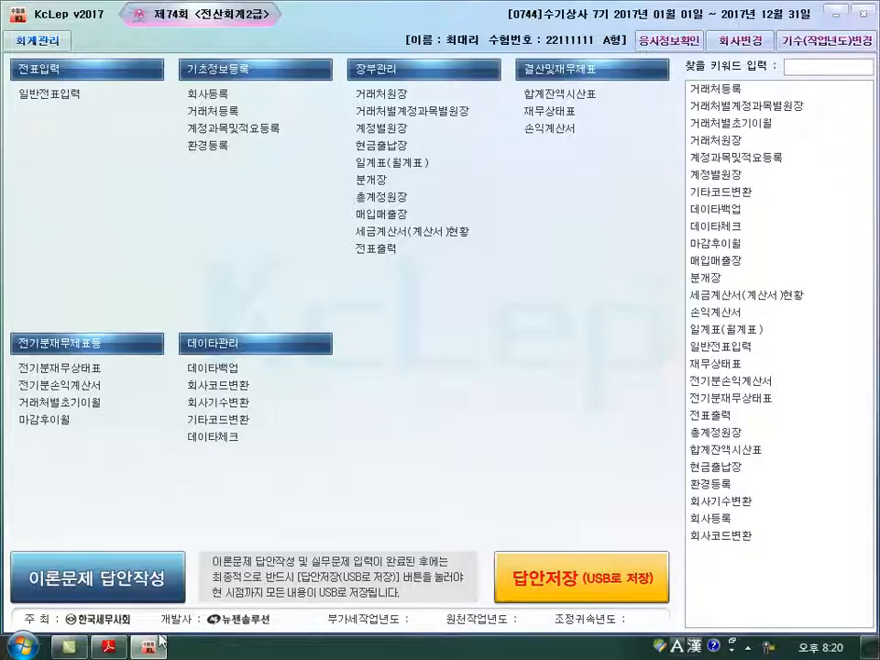
For 문제7 item [3], open 거래처원장 in KcLep and set the period from January 1 to April 30, 2017.
{"action": "left_click", "coordinate": [108, 647]}
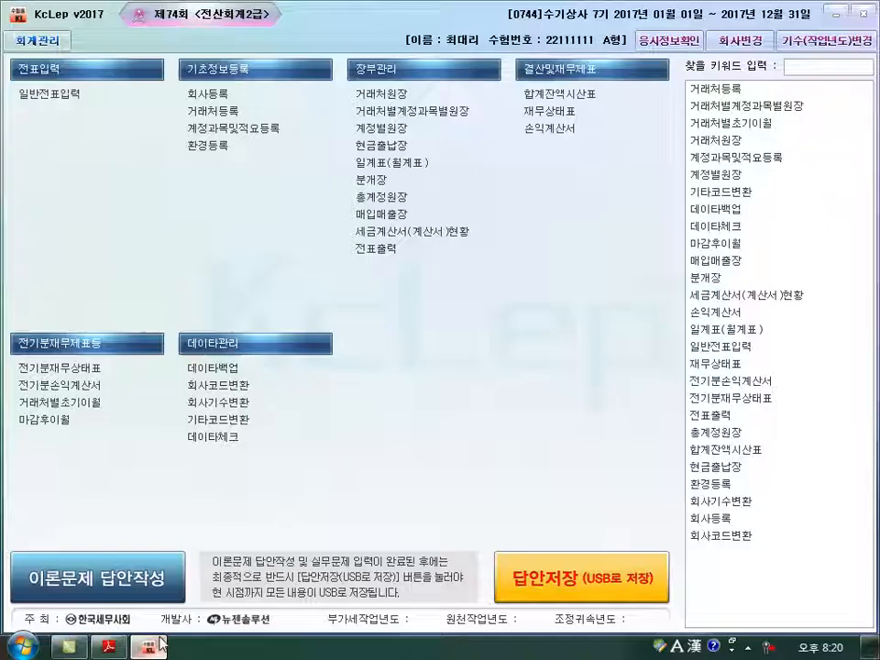
{"action": "left_click", "coordinate": [146, 647]}
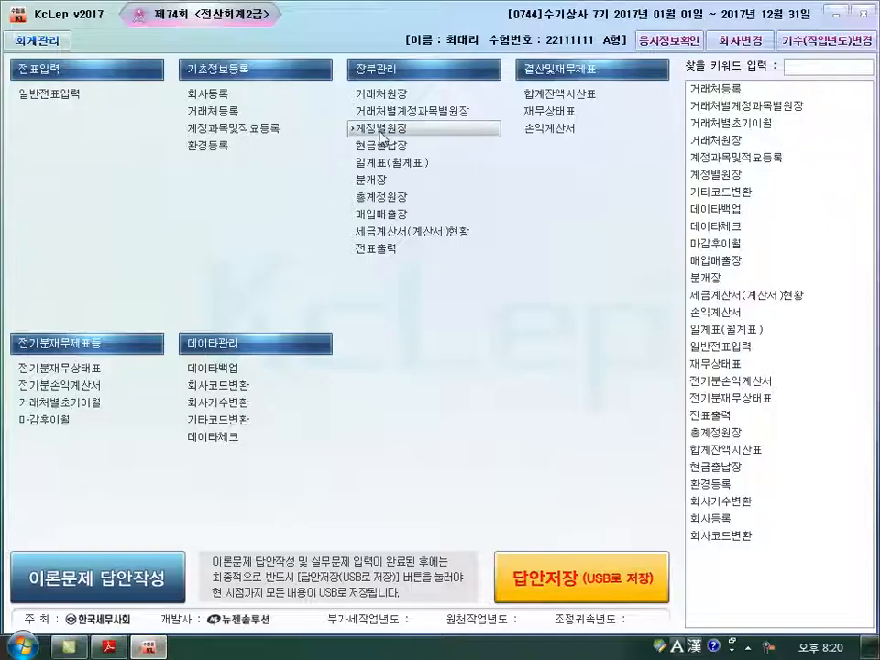
{"action": "left_click", "coordinate": [396, 95]}
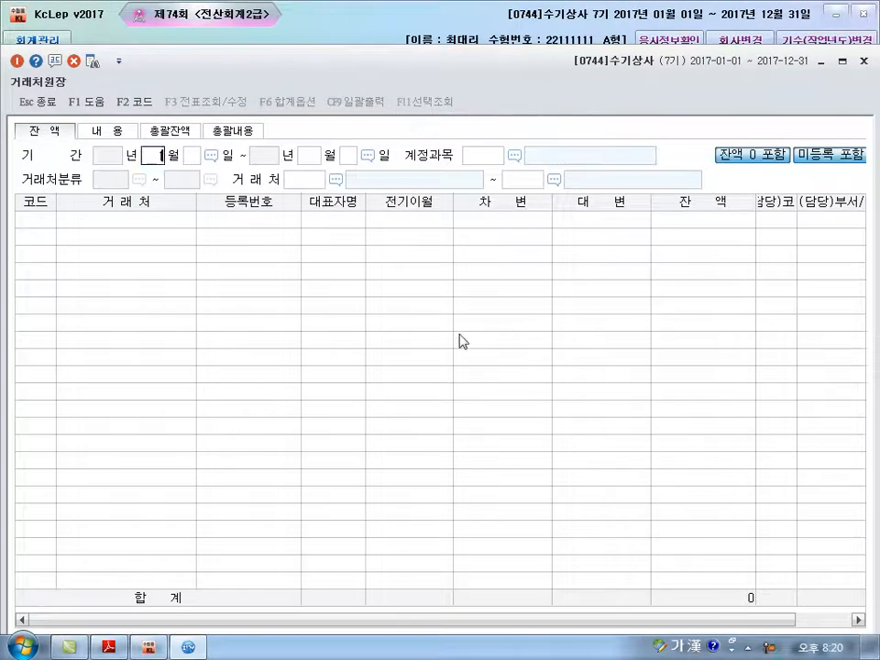
{"action": "type", "text": "1"}
{"action": "key", "text": "Return"}
{"action": "type", "text": "4"}
{"action": "key", "text": "Return"}
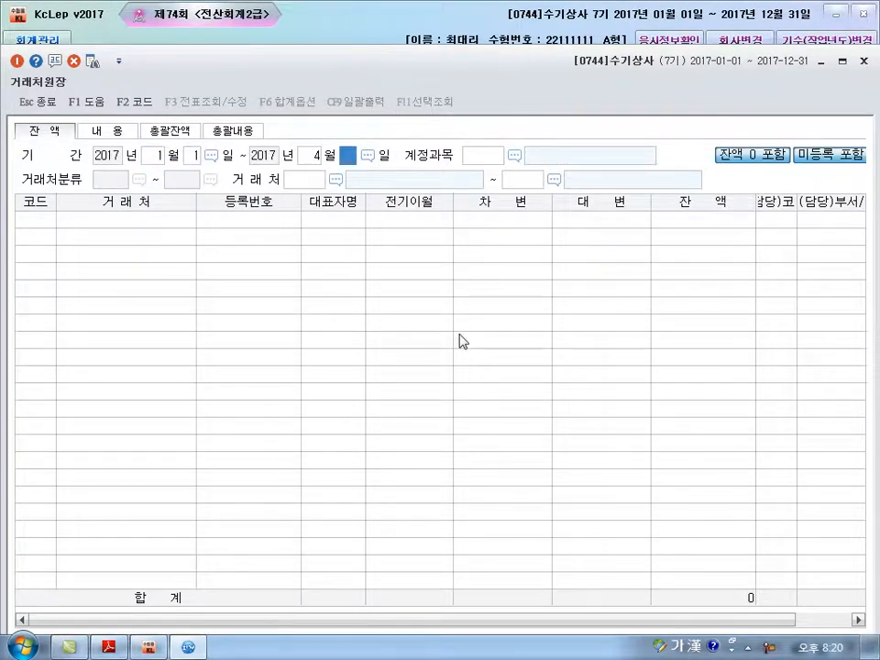
{"action": "type", "text": "30"}
{"action": "key", "text": "Return"}
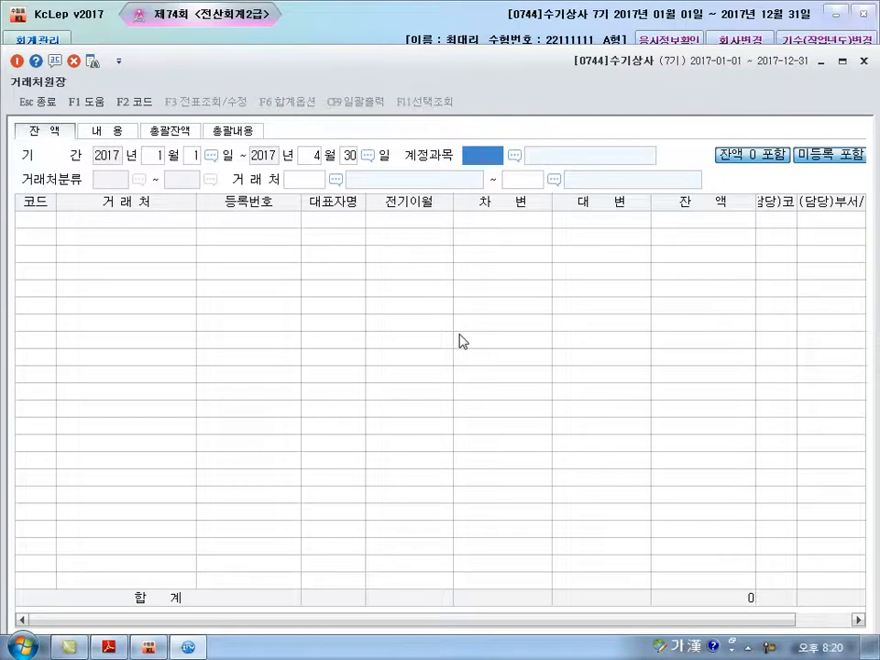
Query 외상매입금 (0251) for all 거래처, examine which one has the largest balance, and close the ledger.
{"action": "type", "text": "251"}
{"action": "key", "text": "Return"}
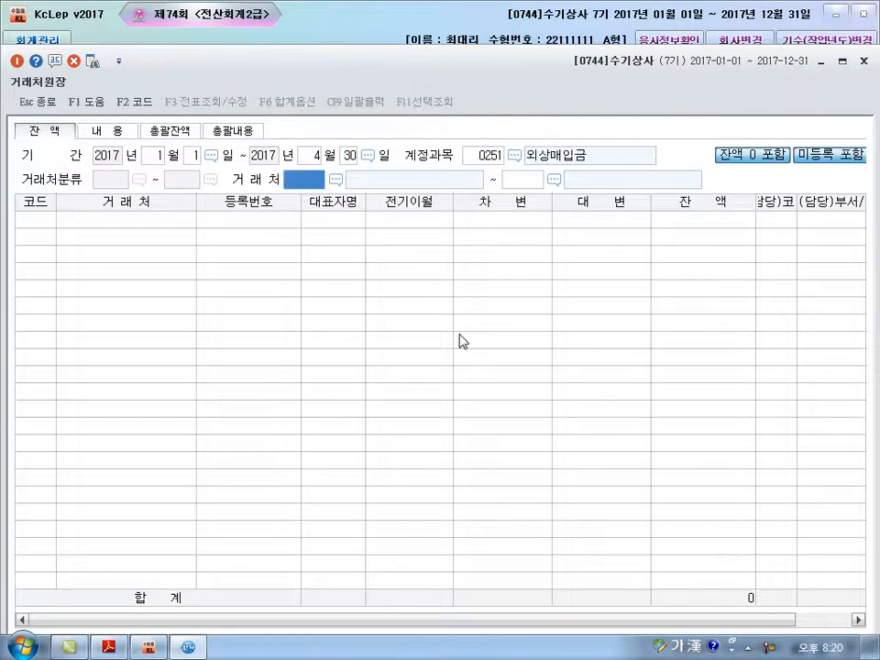
{"action": "key", "text": "Return"}
{"action": "key", "text": "Return"}
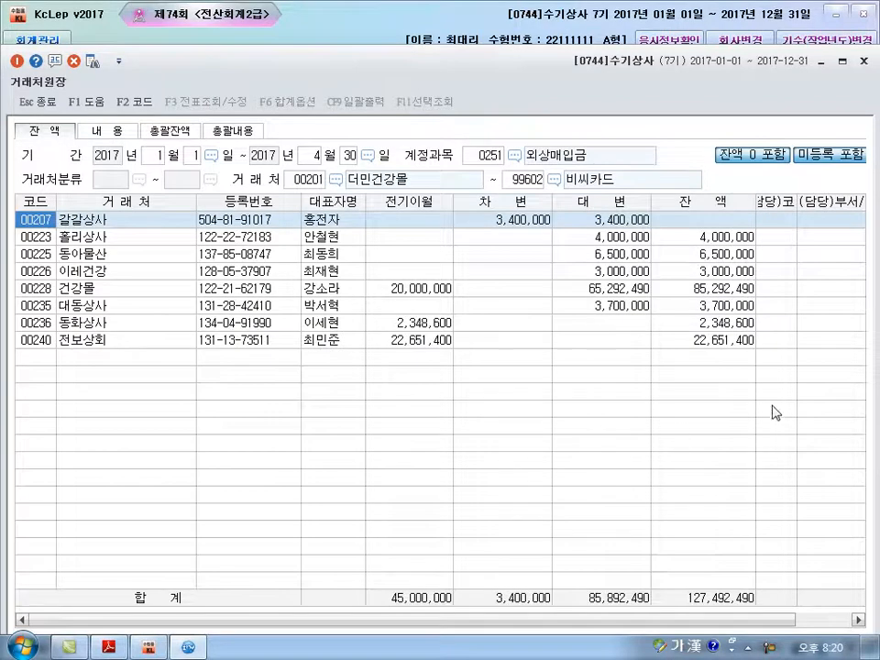
{"action": "left_click", "coordinate": [723, 291]}
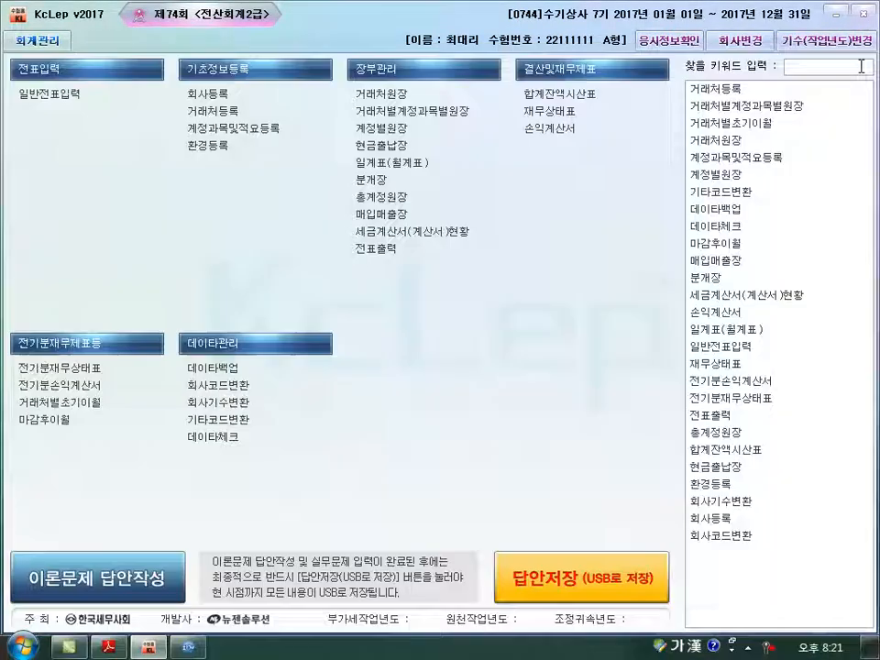
{"action": "key", "text": "Escape"}
Enter the 실무시험답안 amounts in 이론문제 답안작성 as [1] 3,000,000, [2] 3,859,200 and [3] 85,292,490, and close the answer sheet.
{"action": "left_click", "coordinate": [88, 580]}
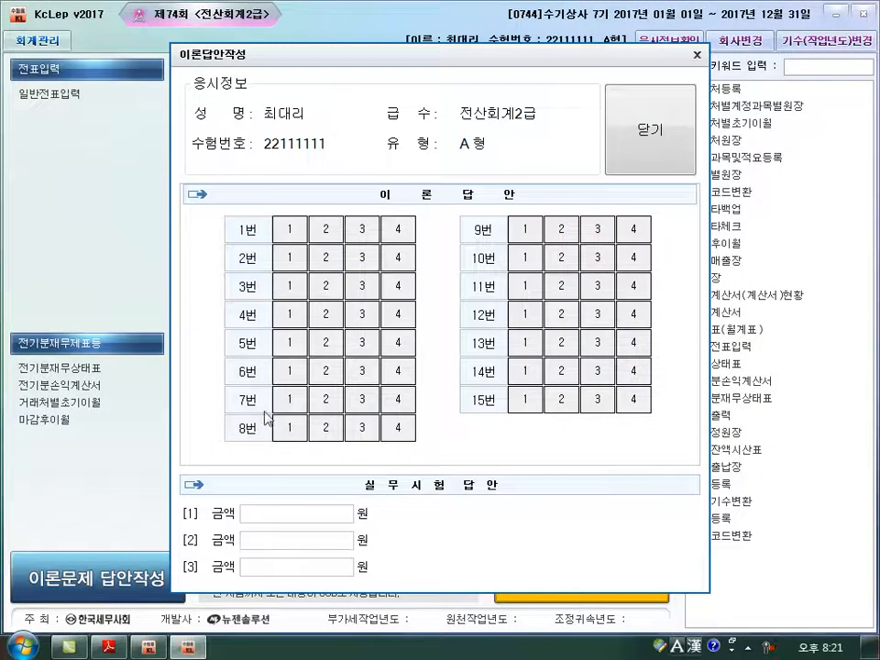
{"action": "left_click", "coordinate": [307, 516]}
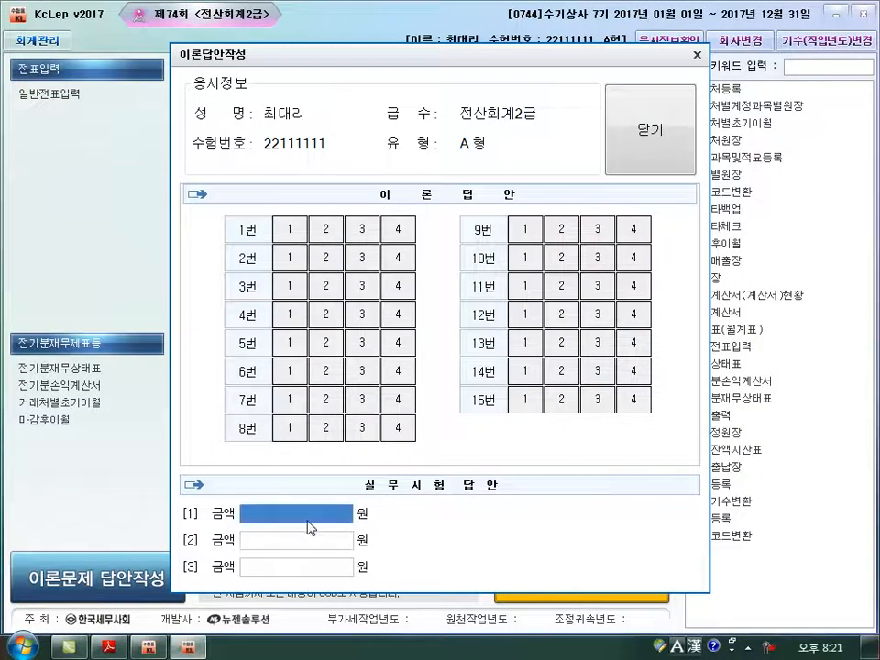
{"action": "type", "text": "3000000"}
{"action": "key", "text": "Return"}
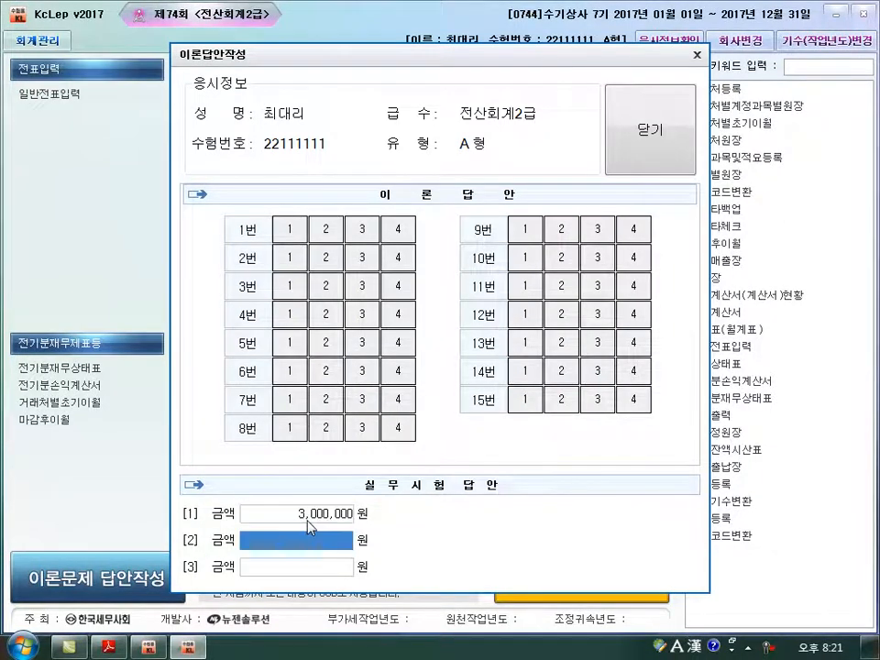
{"action": "type", "text": "3859"}
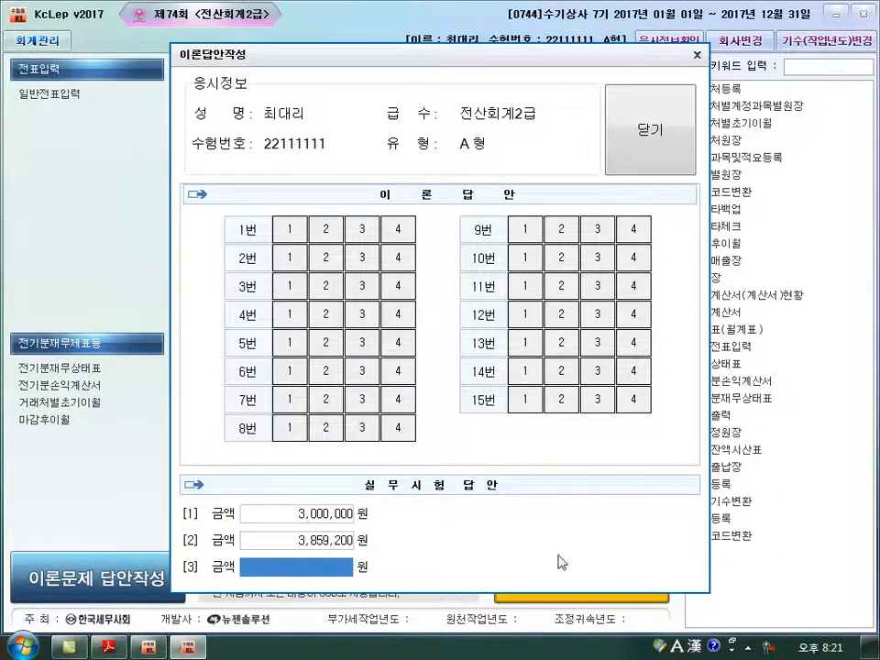
{"action": "type", "text": "85292490"}
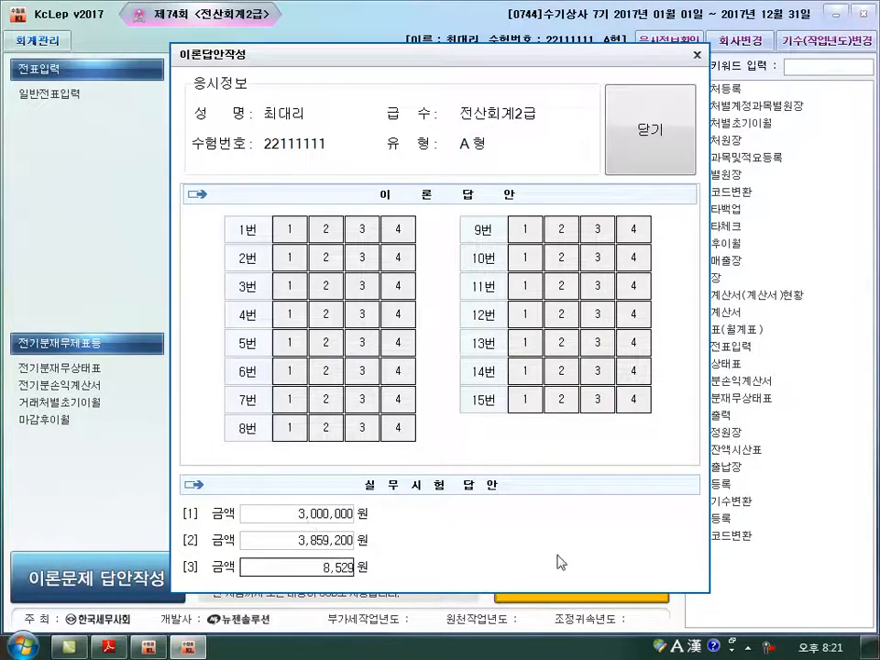
{"action": "key", "text": "Return"}
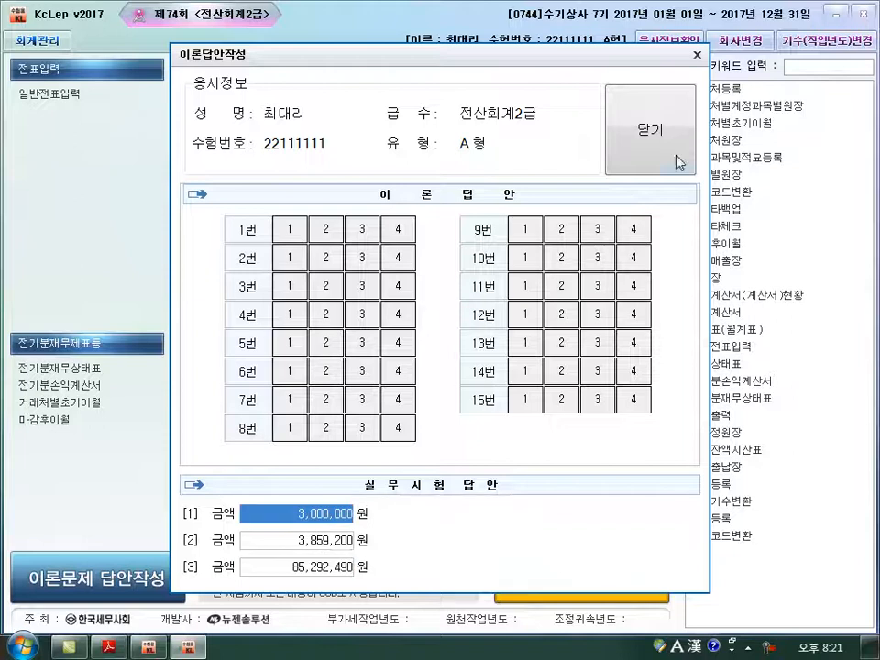
{"action": "key", "text": "Escape"}
{"action": "left_click", "coordinate": [581, 378]}
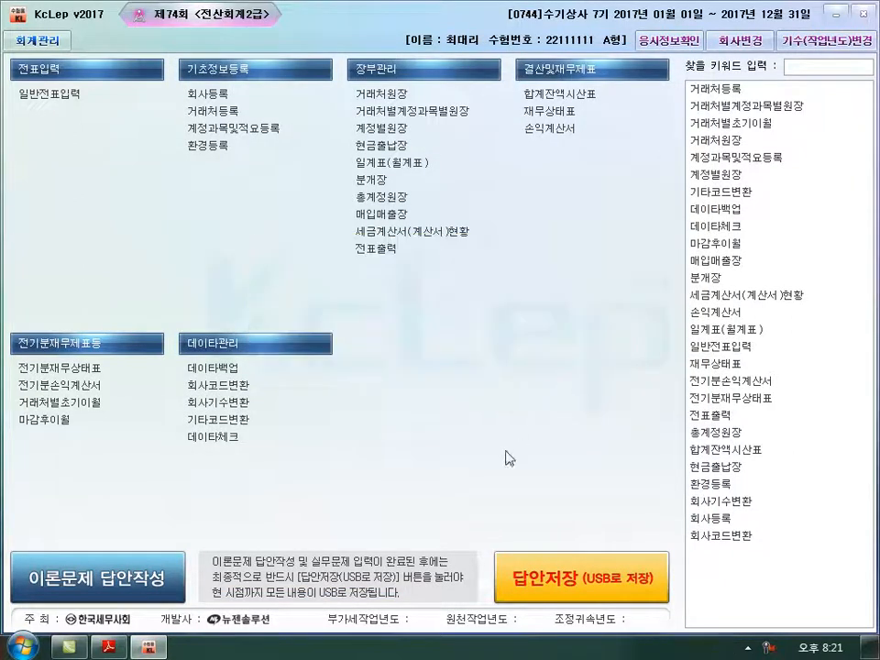